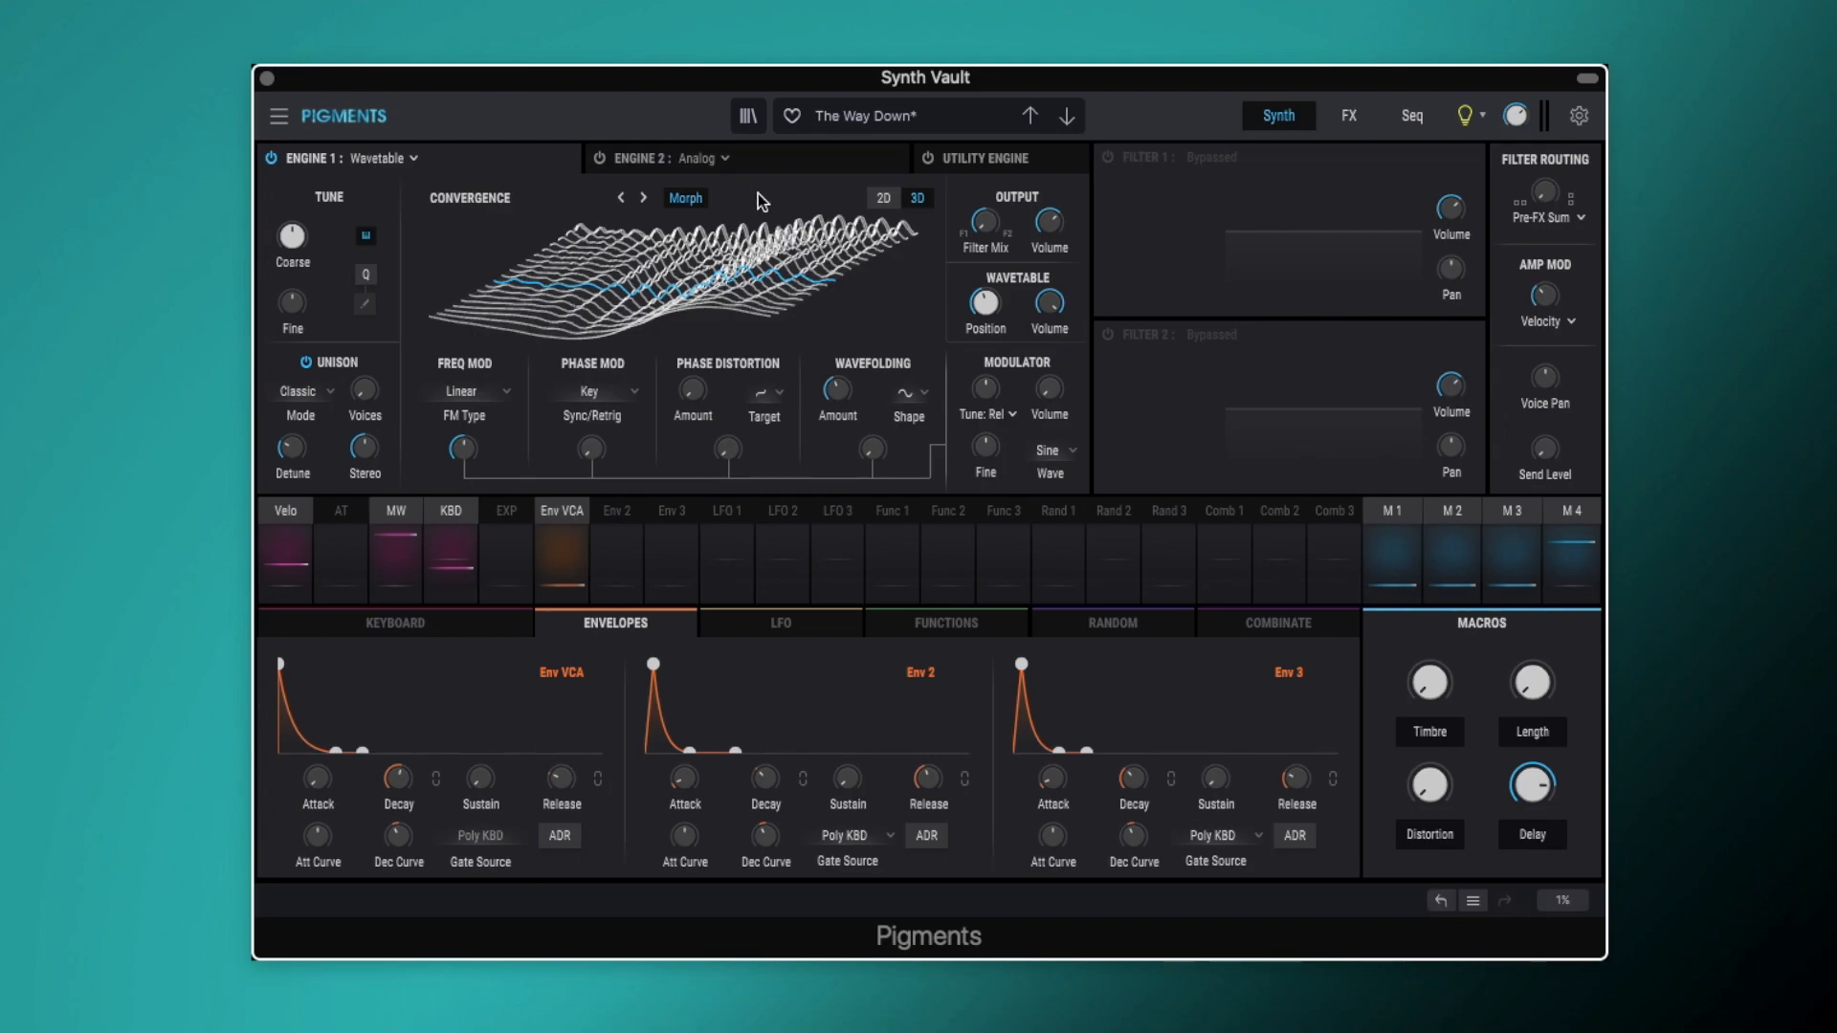
Step: Adjust Engine 1's wavetable position and raise its linear frequency modulation amount
drag(982, 308, 983, 307)
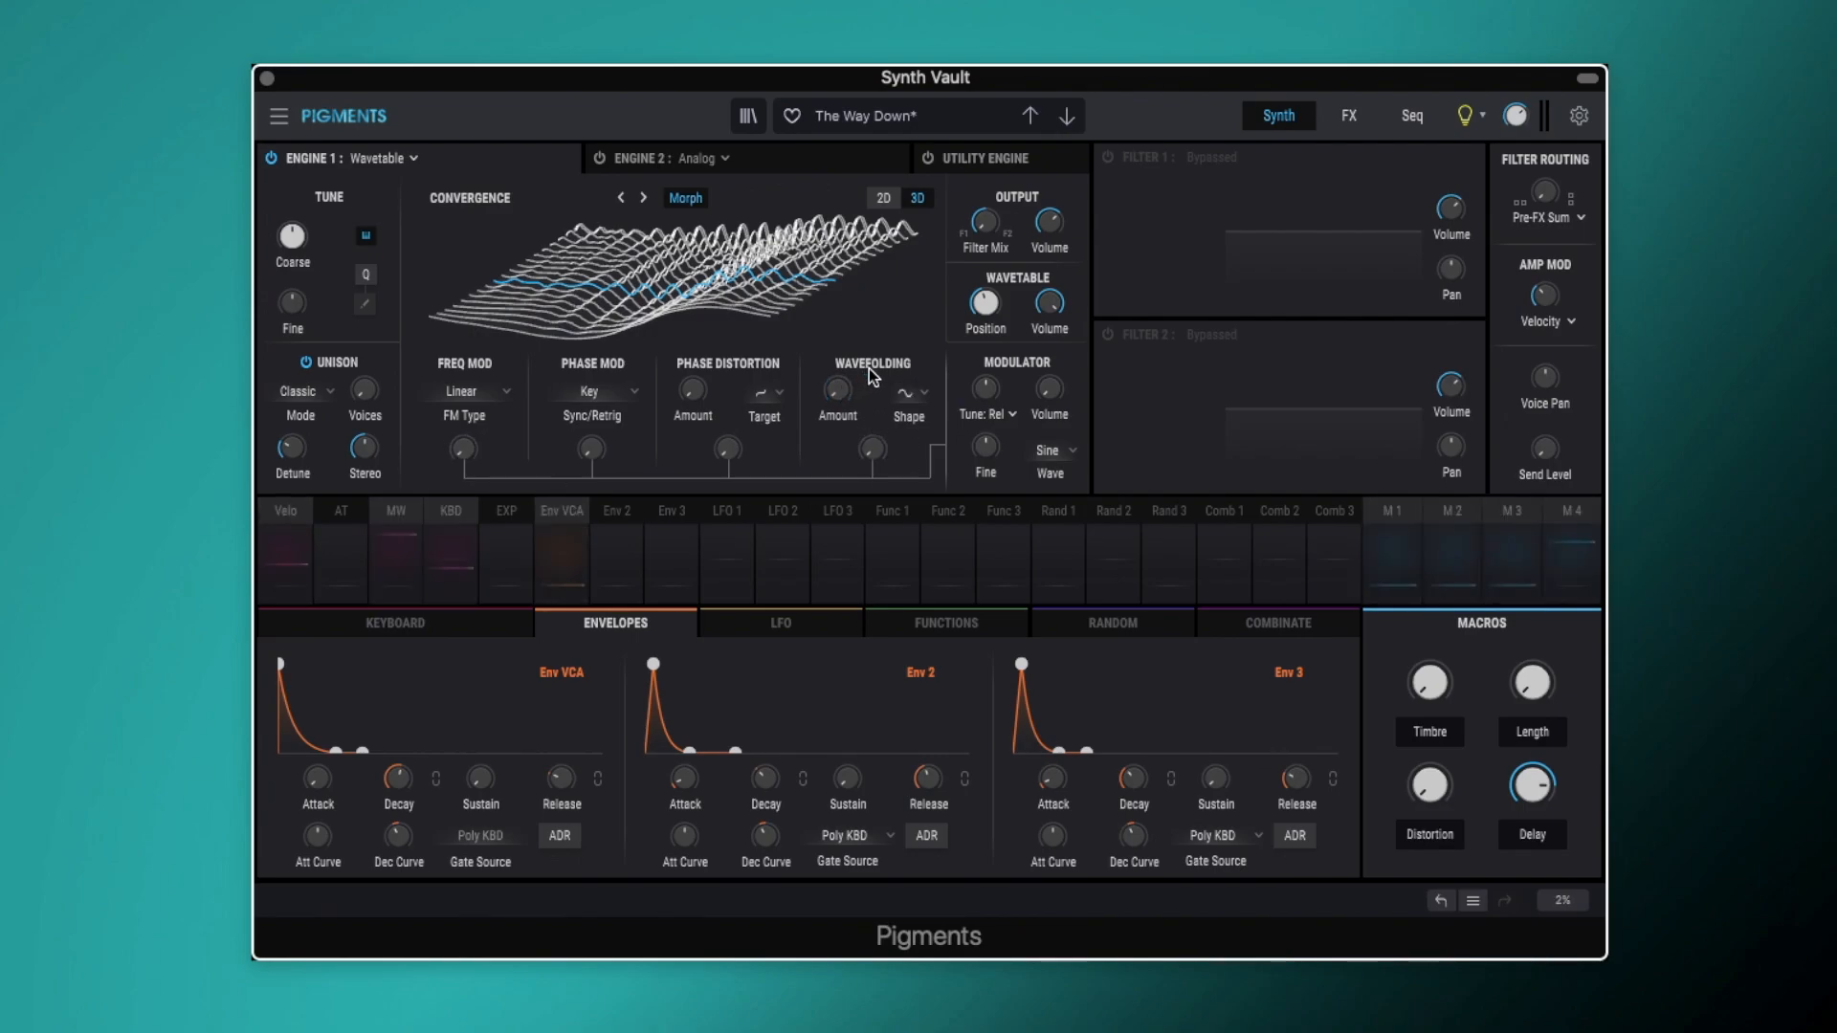
mouse_move(985, 303)
mouse_down()
mouse_move(984, 335)
mouse_move(984, 299)
mouse_up()
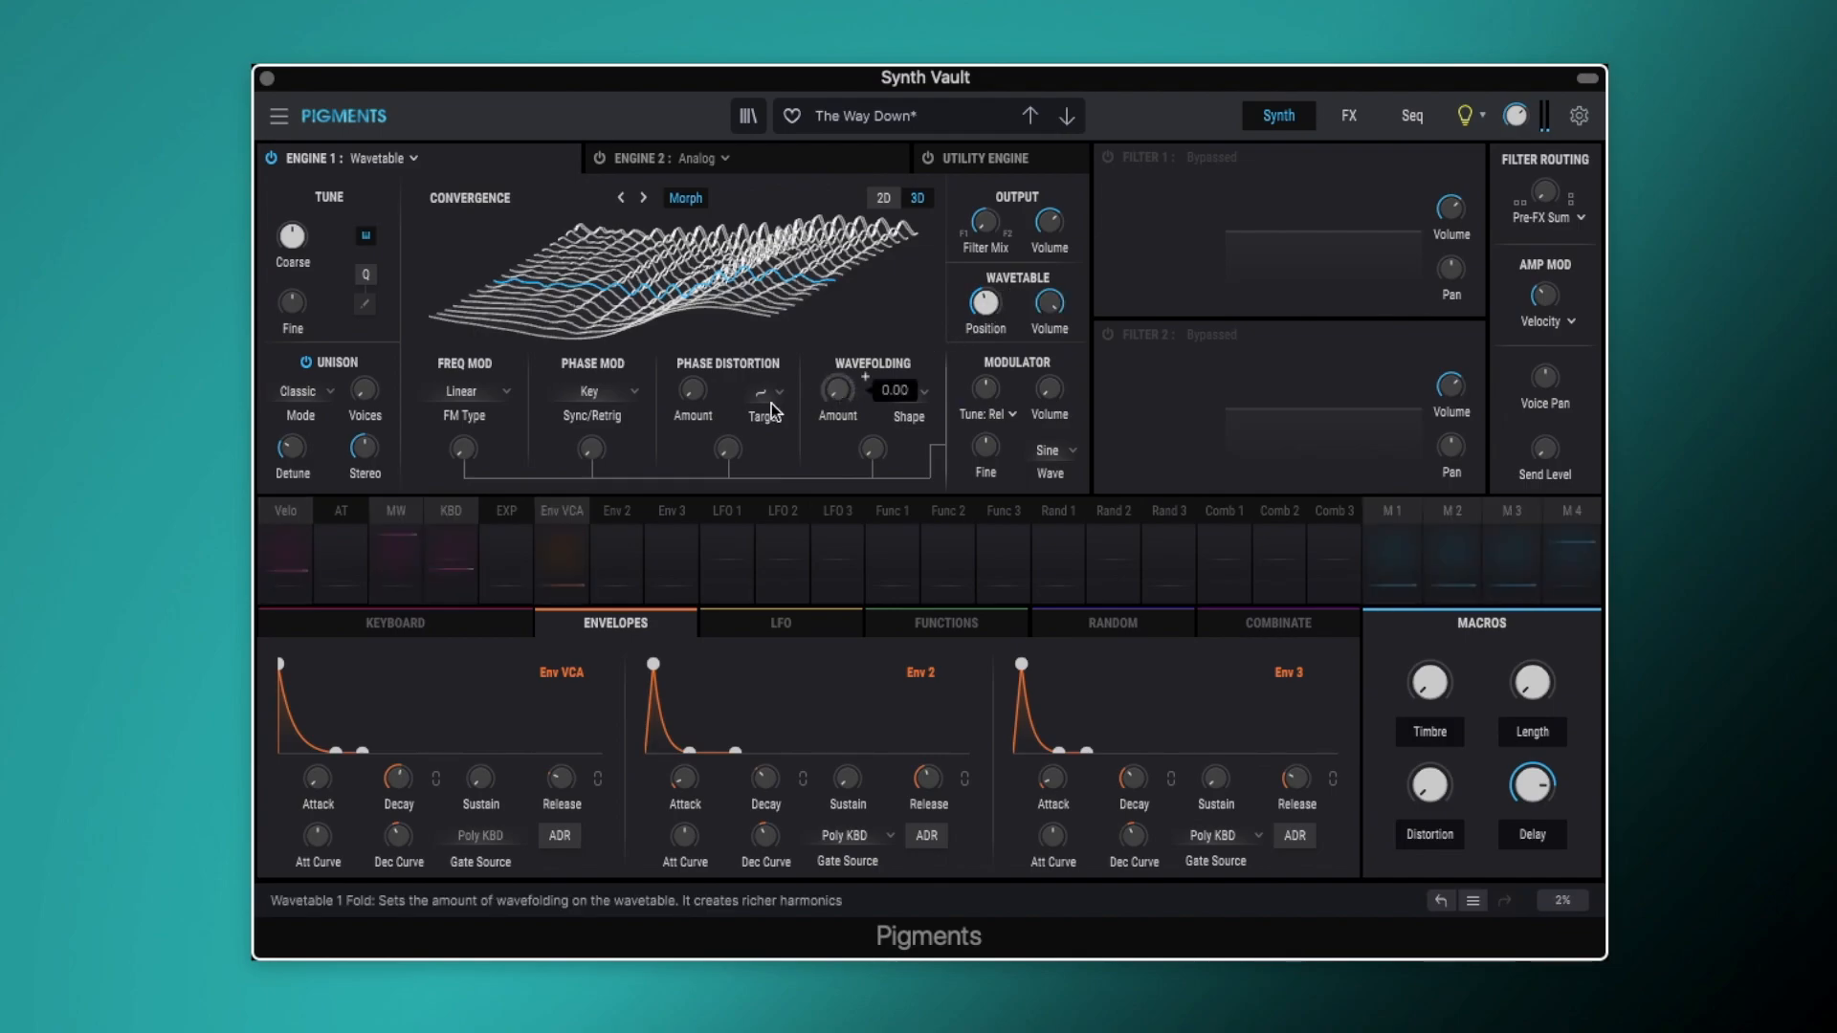
mouse_move(463, 452)
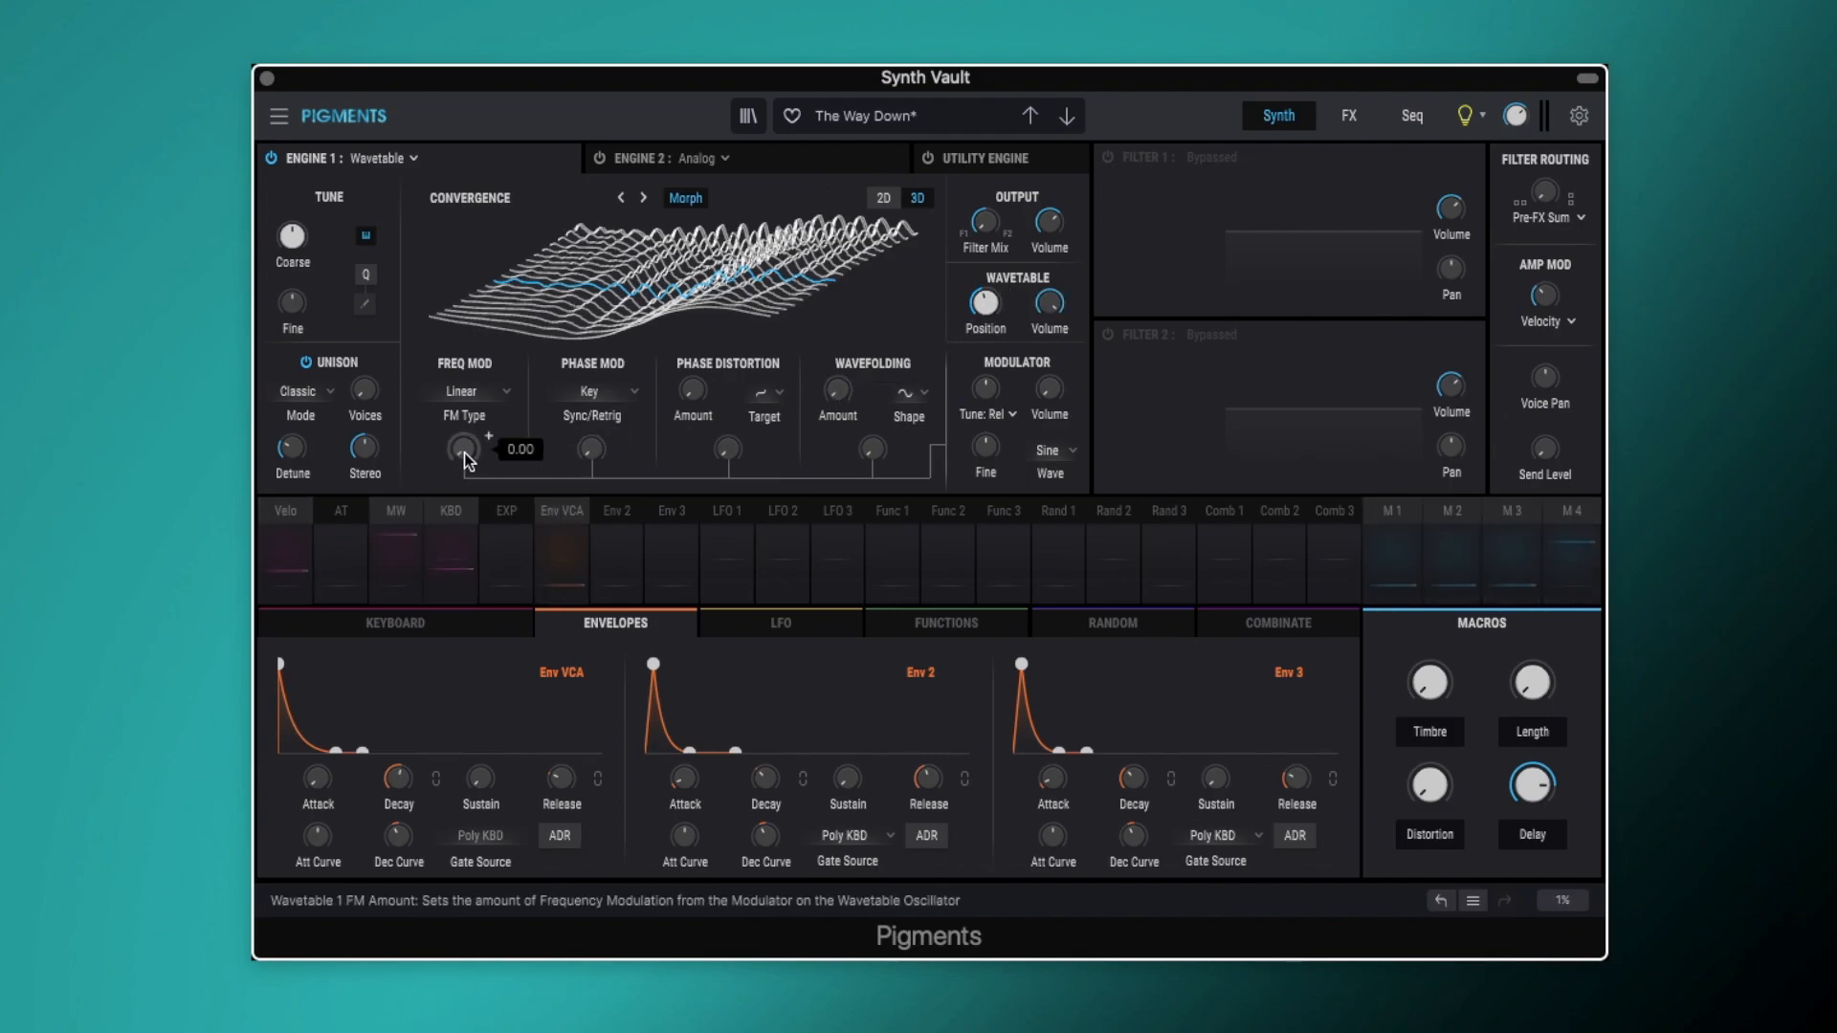
drag(463, 450, 463, 438)
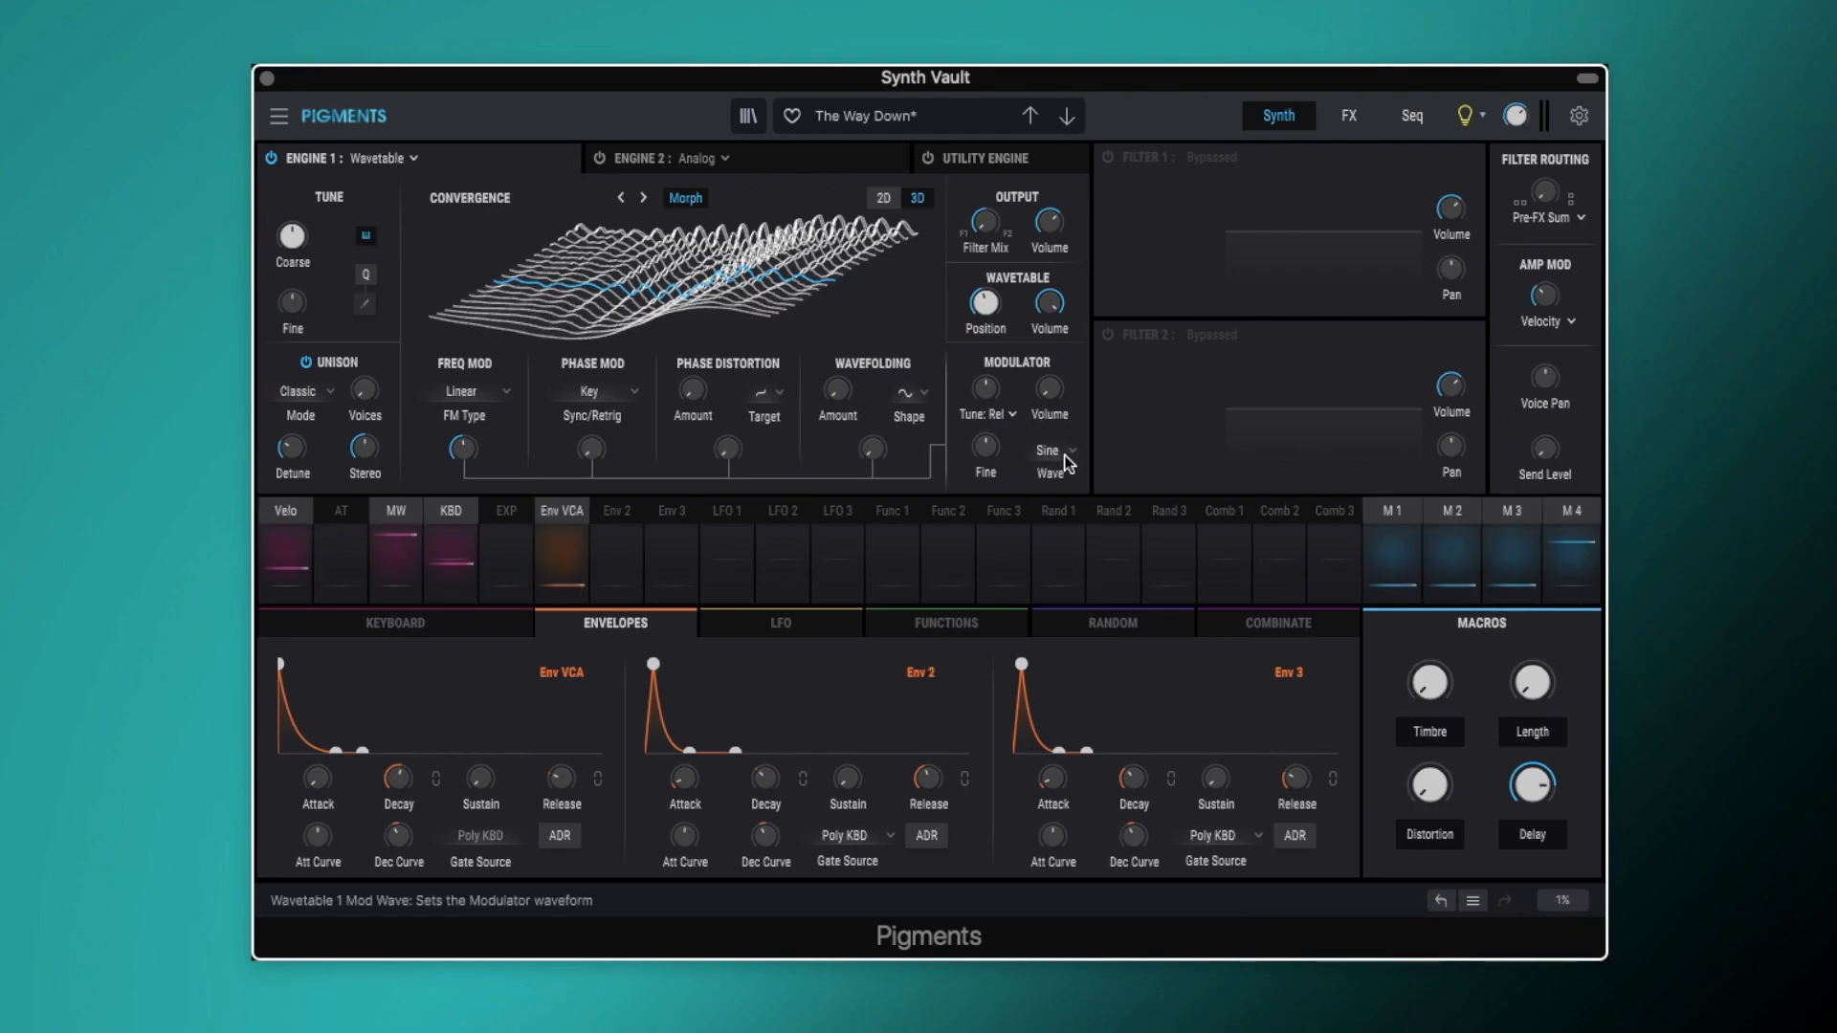
Step: Raise the wavefolding amount of the Wavetable engine to add richer harmonics
mouse_move(986, 394)
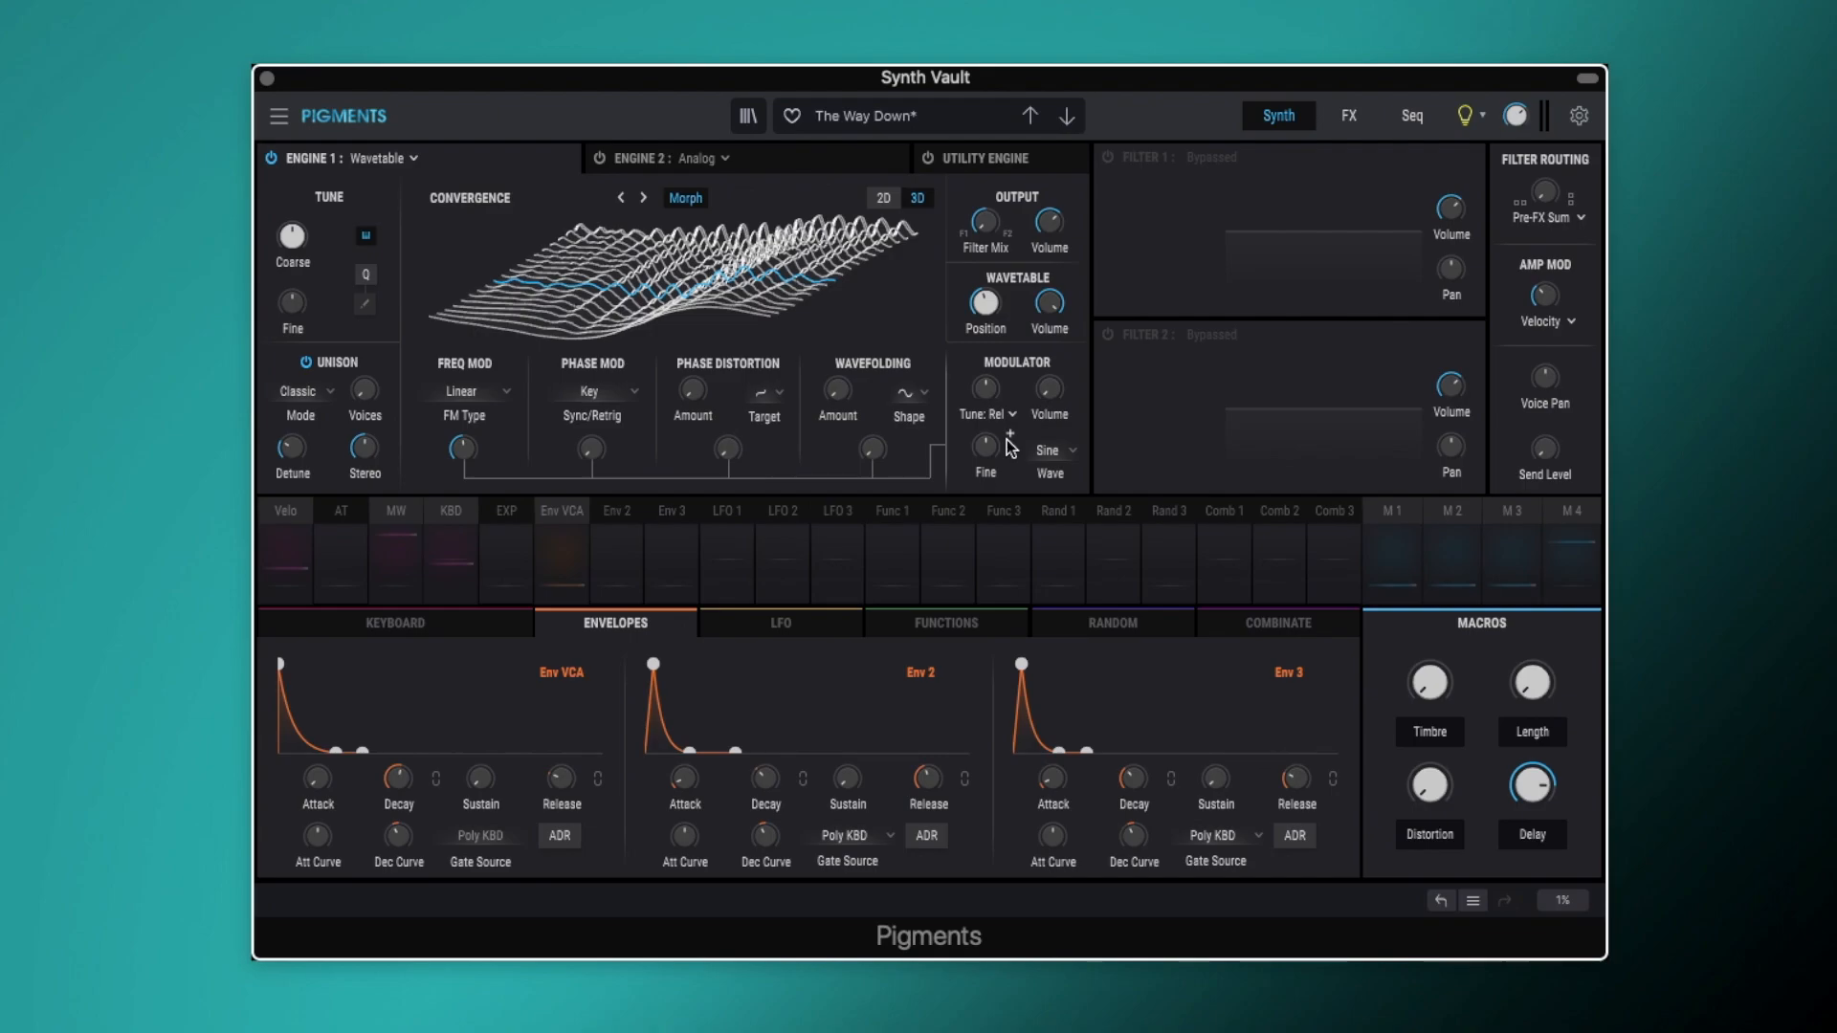
mouse_move(836, 395)
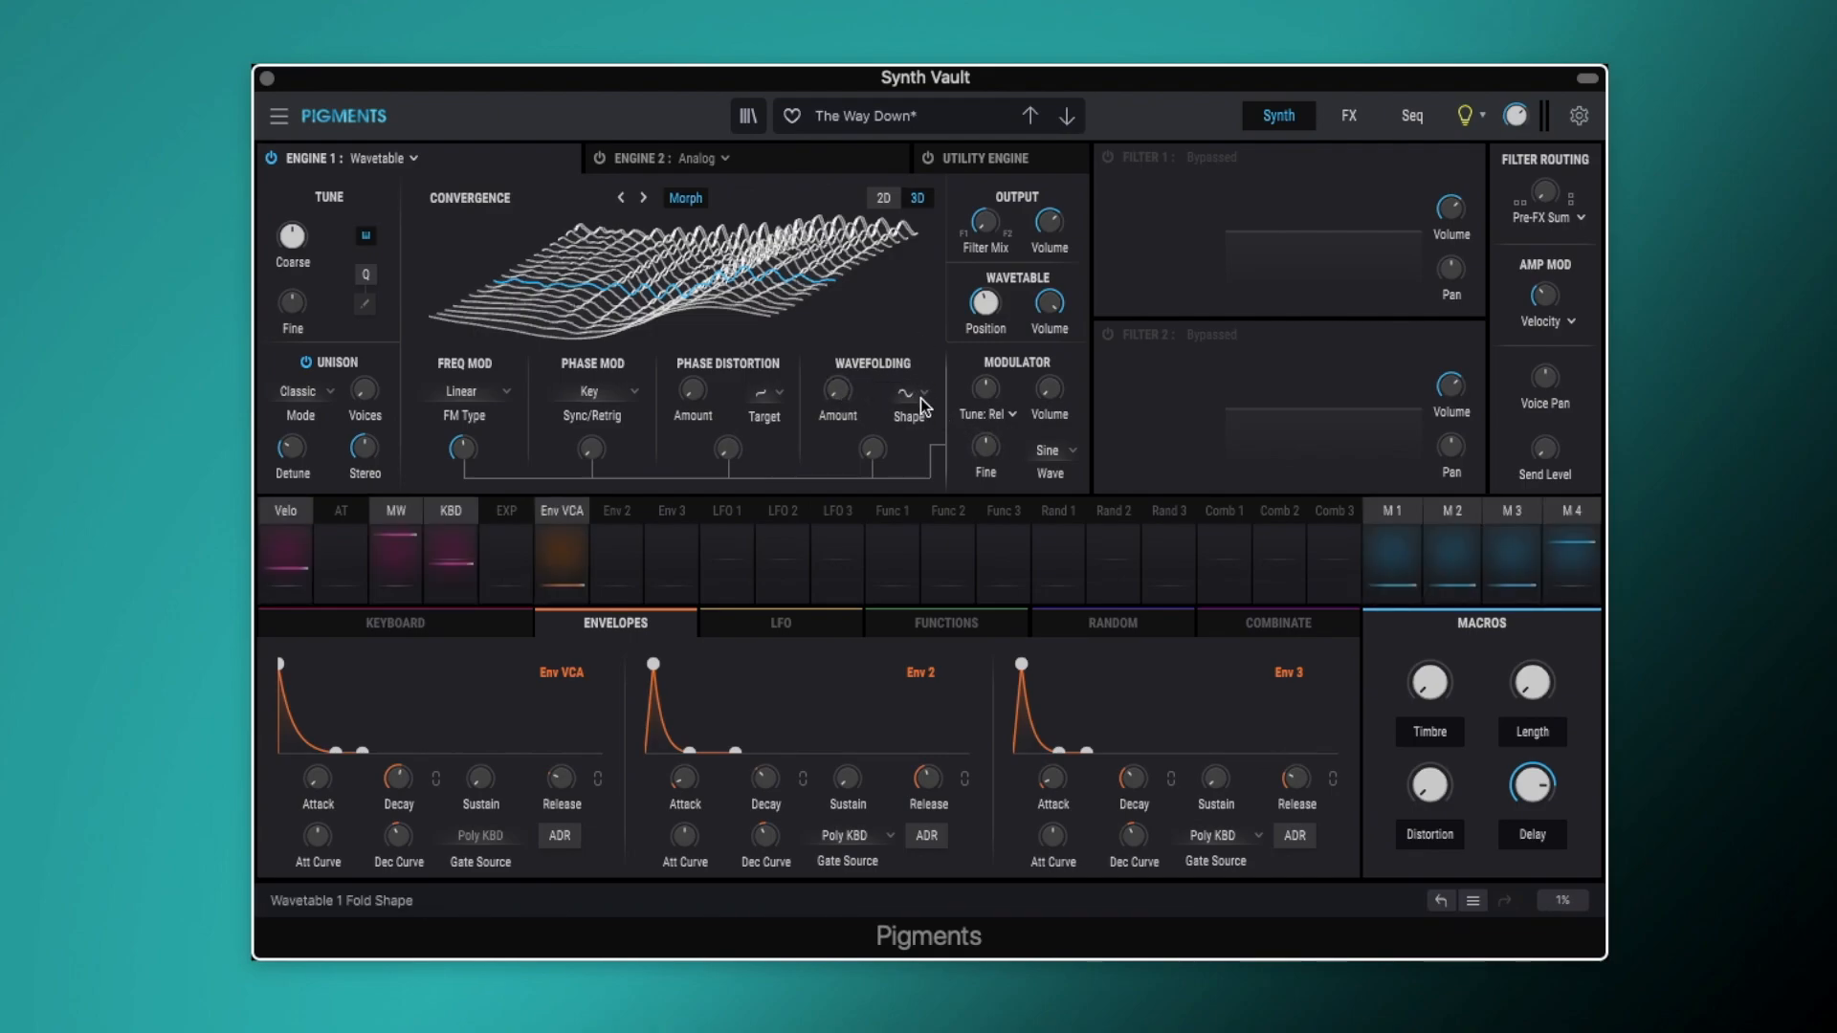
mouse_move(837, 390)
mouse_down()
mouse_move(838, 318)
mouse_move(841, 419)
mouse_up()
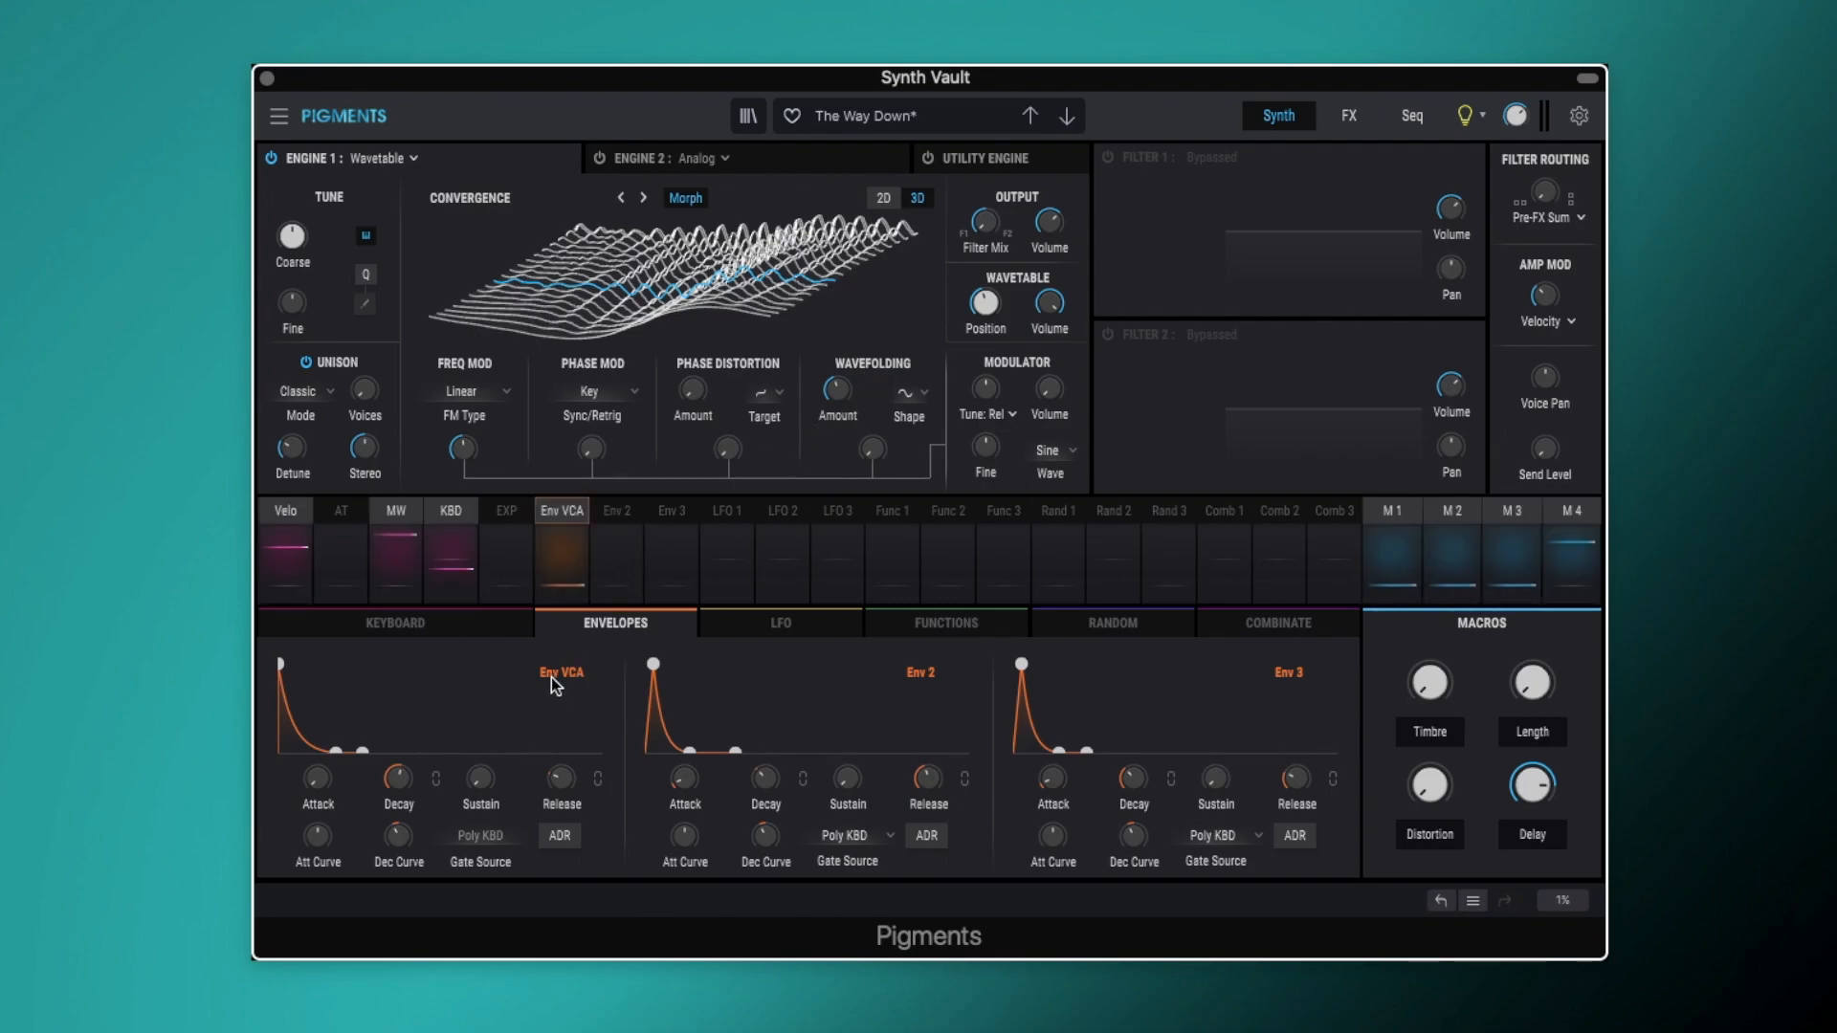
Step: Examine the attack, decay, sustain and release settings of the Env VCA envelope
mouse_move(315, 779)
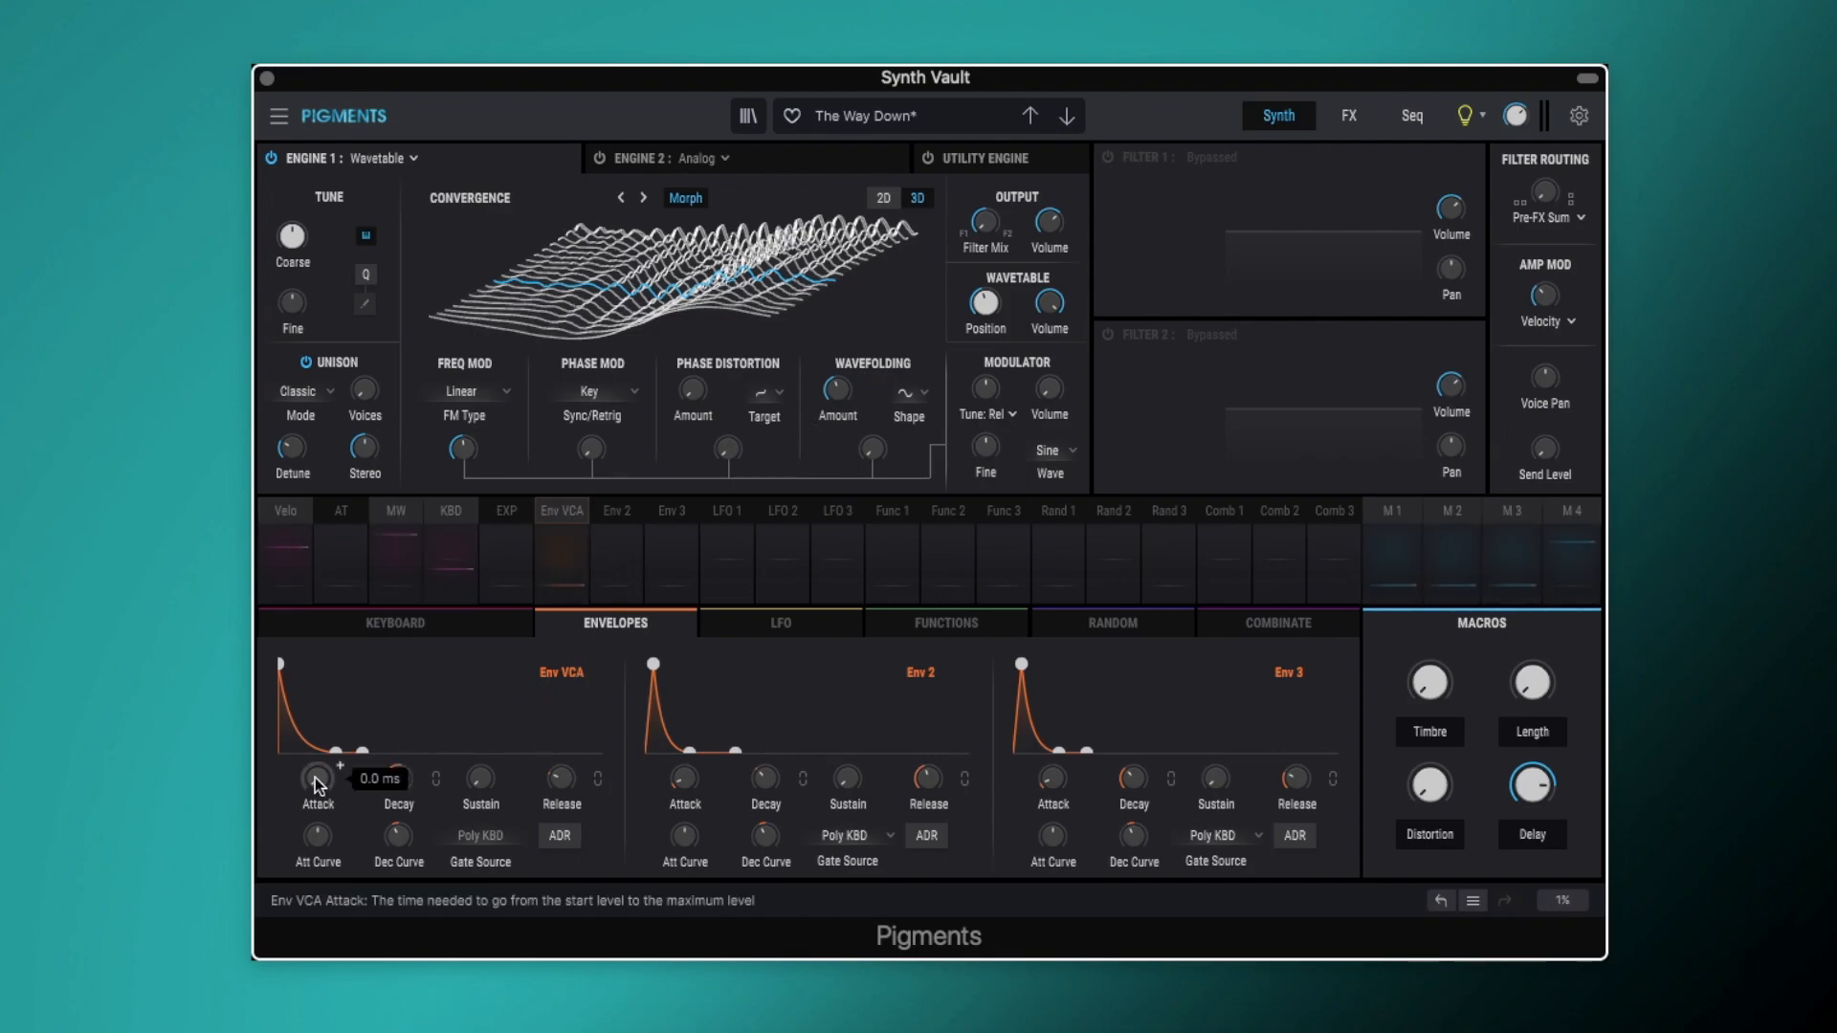
mouse_move(398, 785)
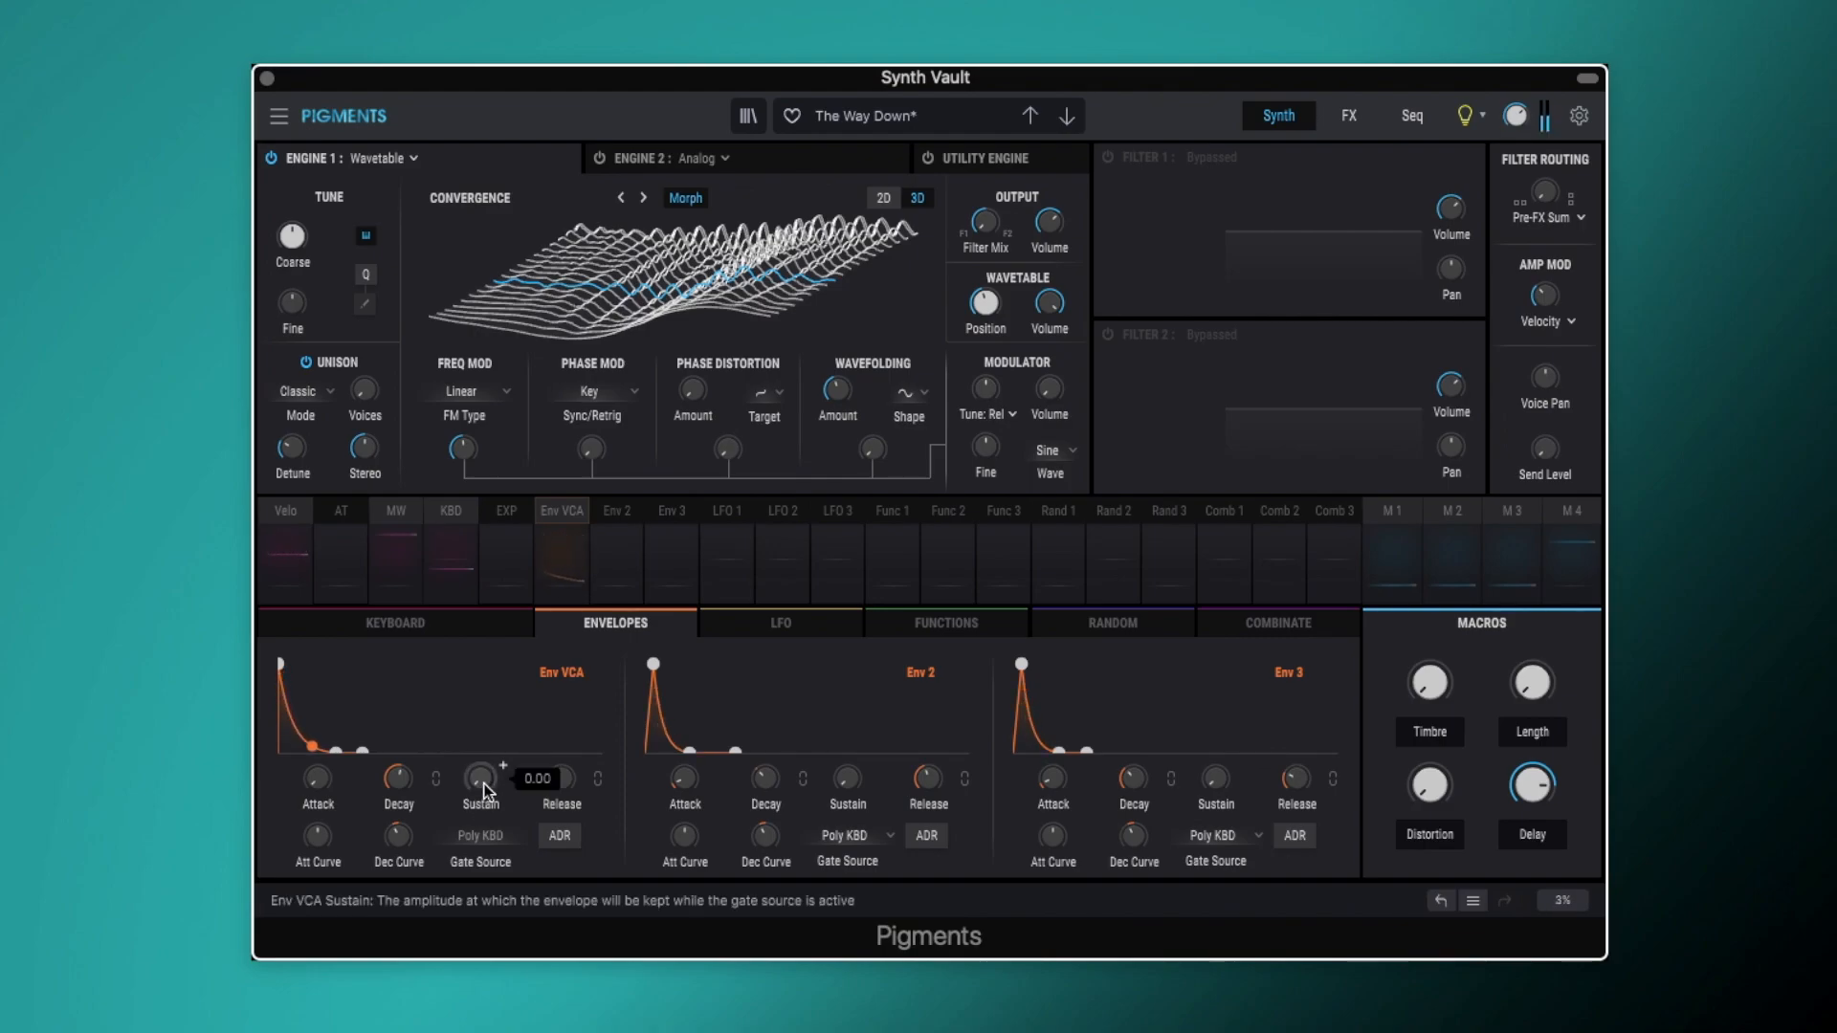
mouse_move(560, 785)
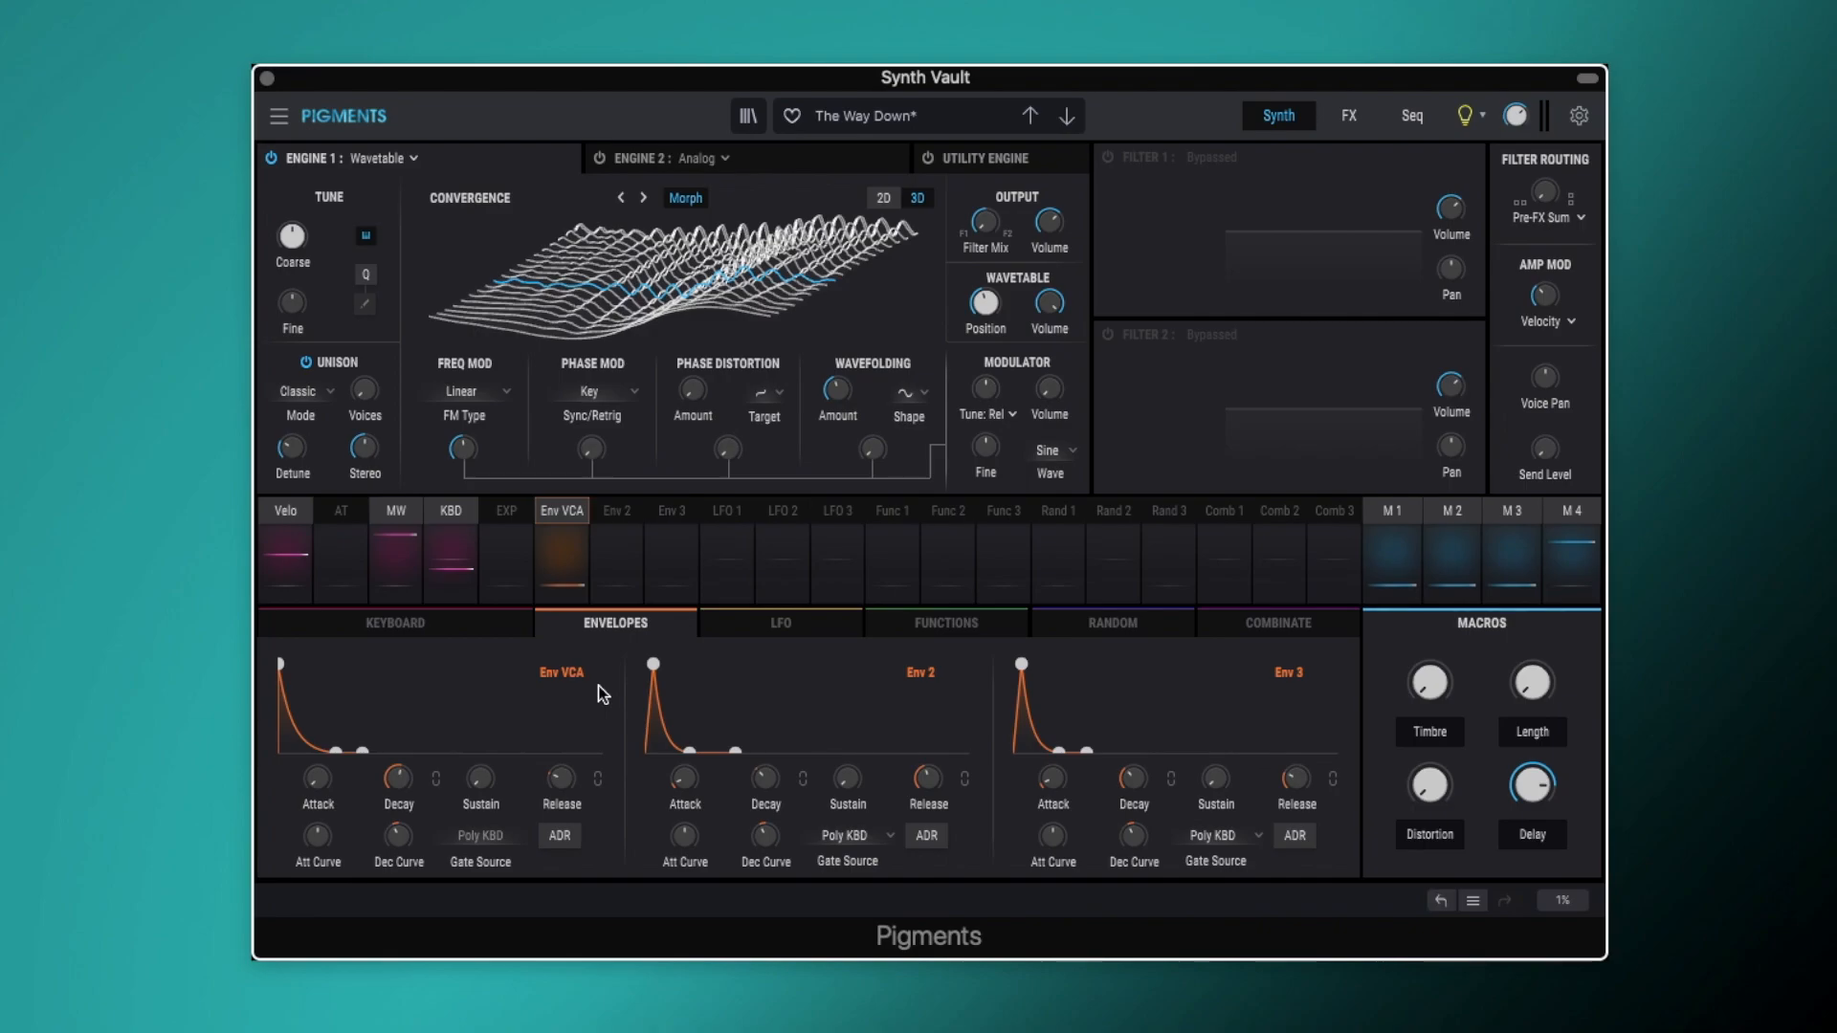
Step: Activate the Analog Engine 2 with the Wavetable Engine 1 bypassed, and check the volume of its first oscillator
click(777, 163)
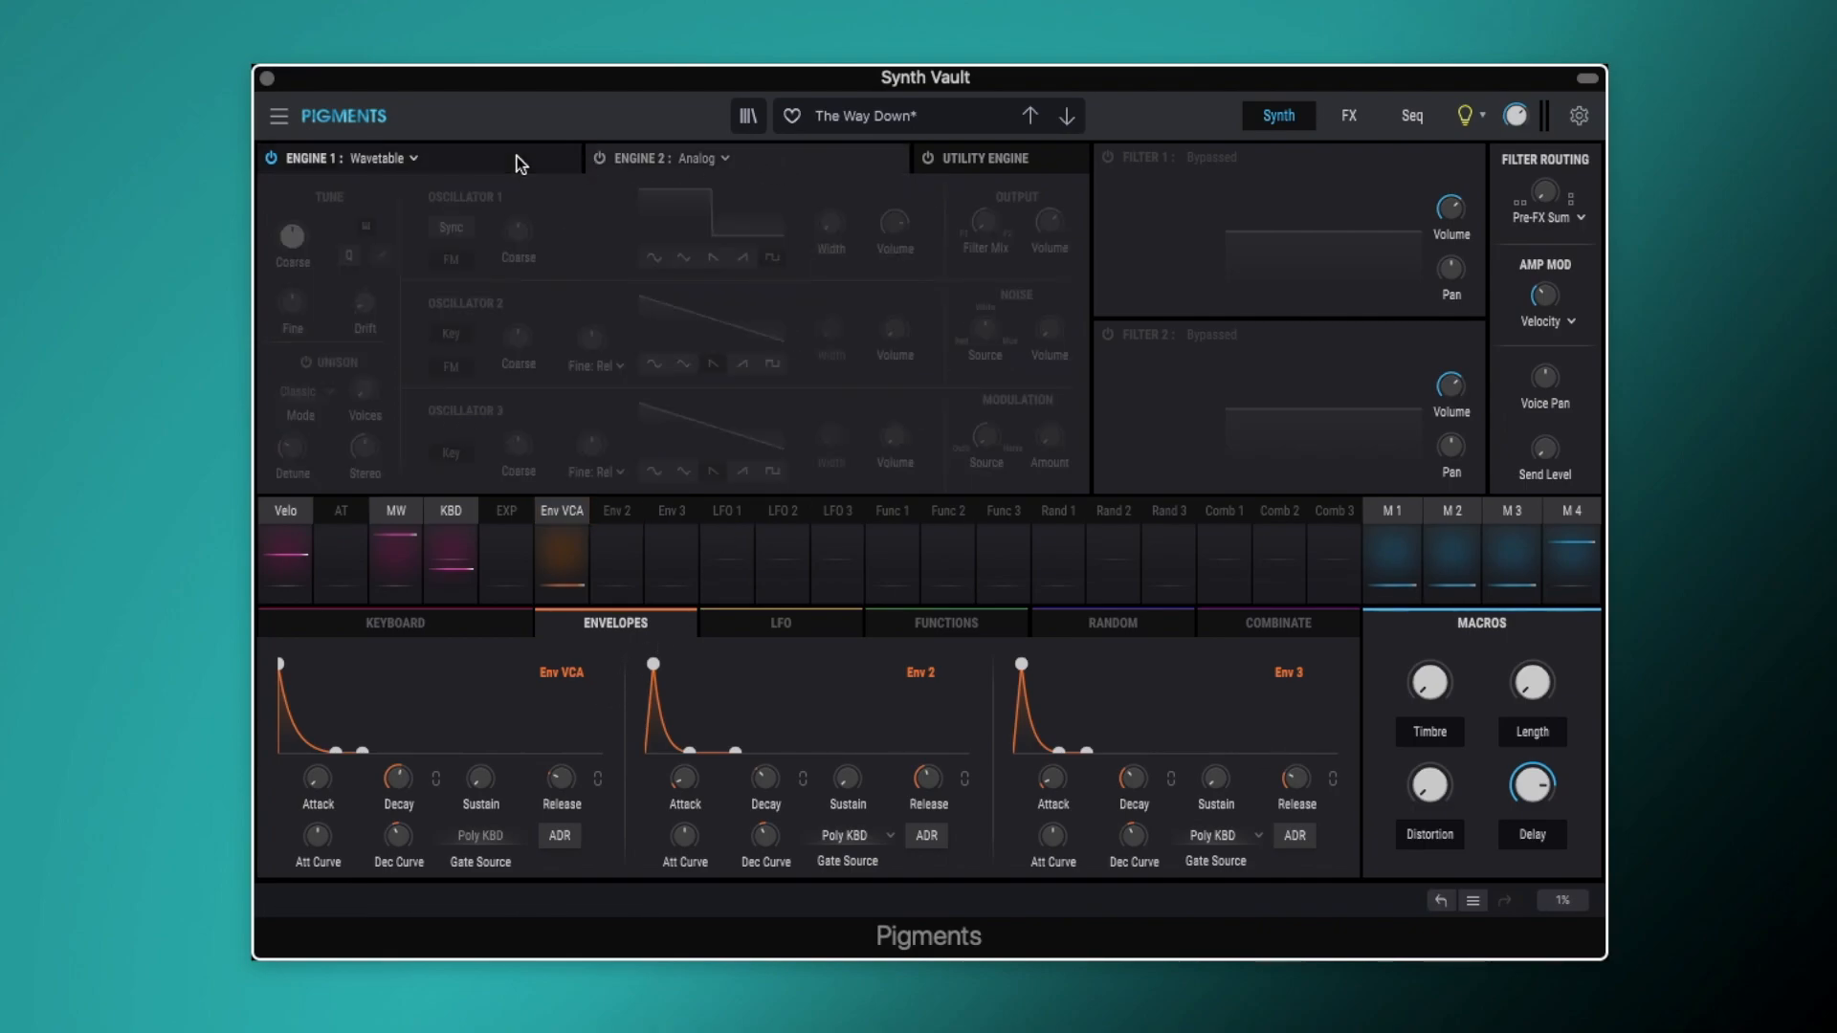
click(600, 160)
click(725, 161)
click(726, 158)
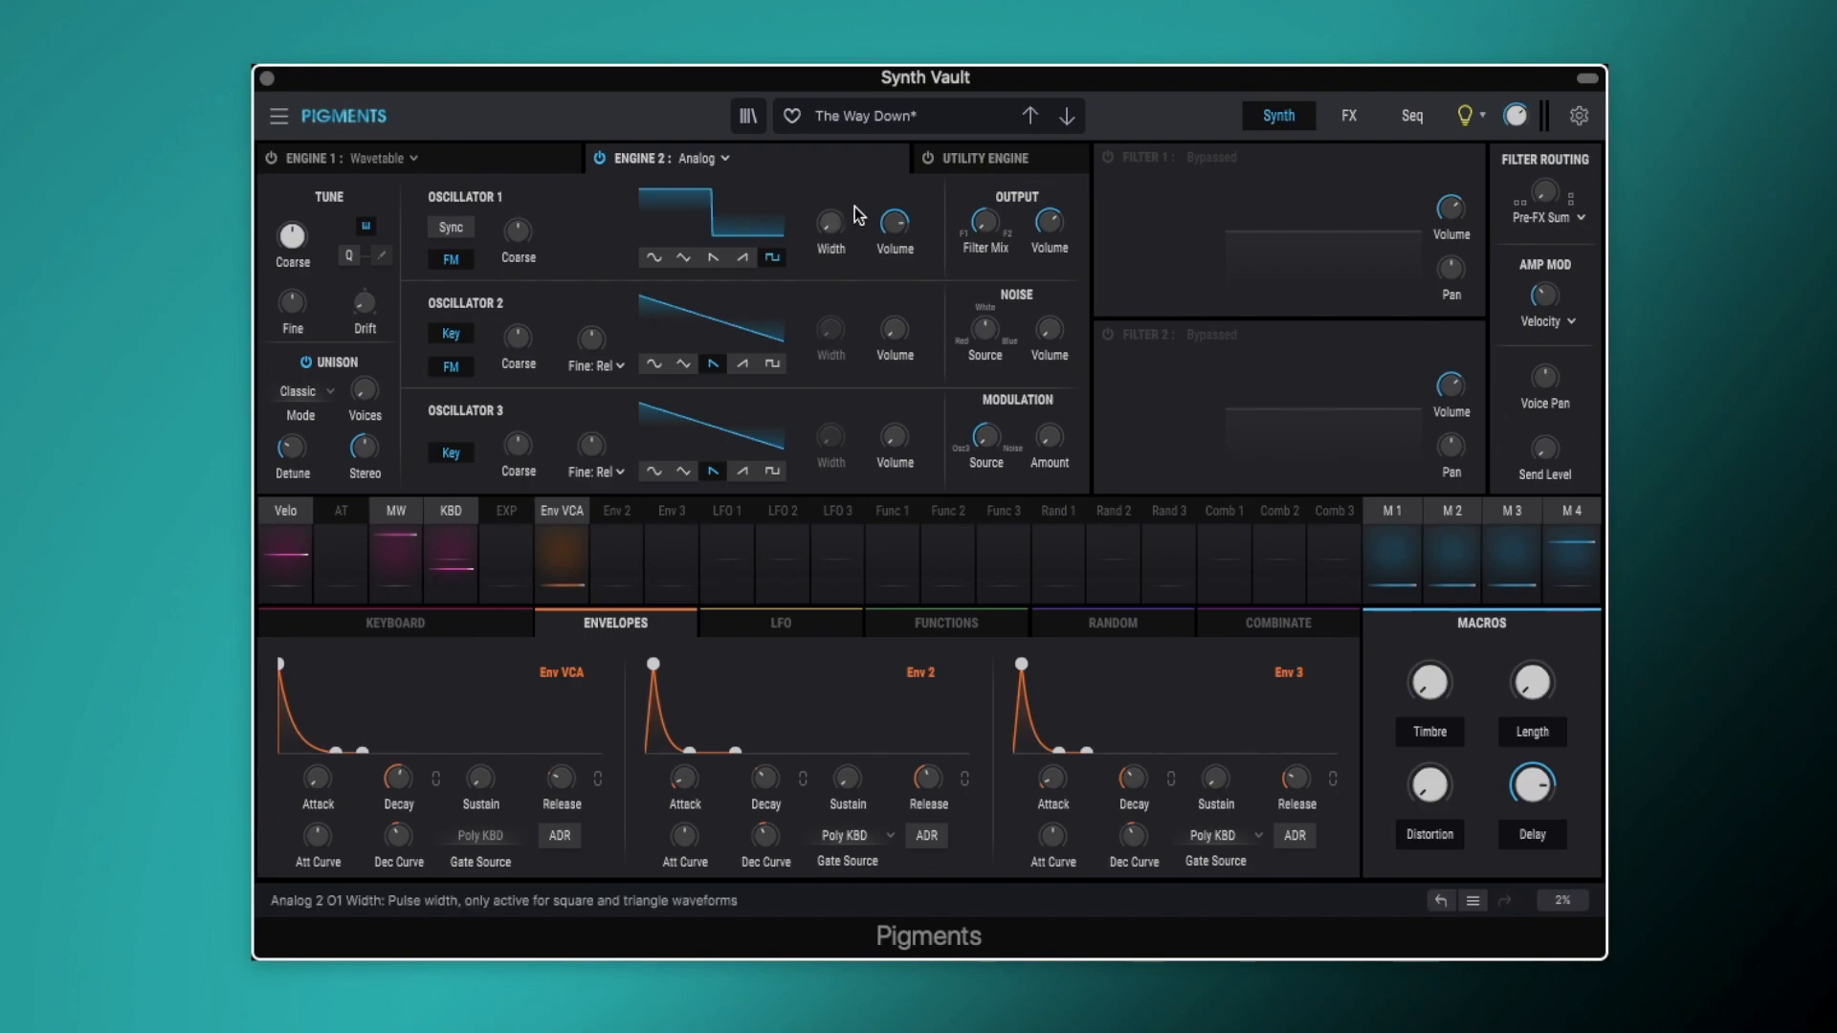
mouse_move(890, 226)
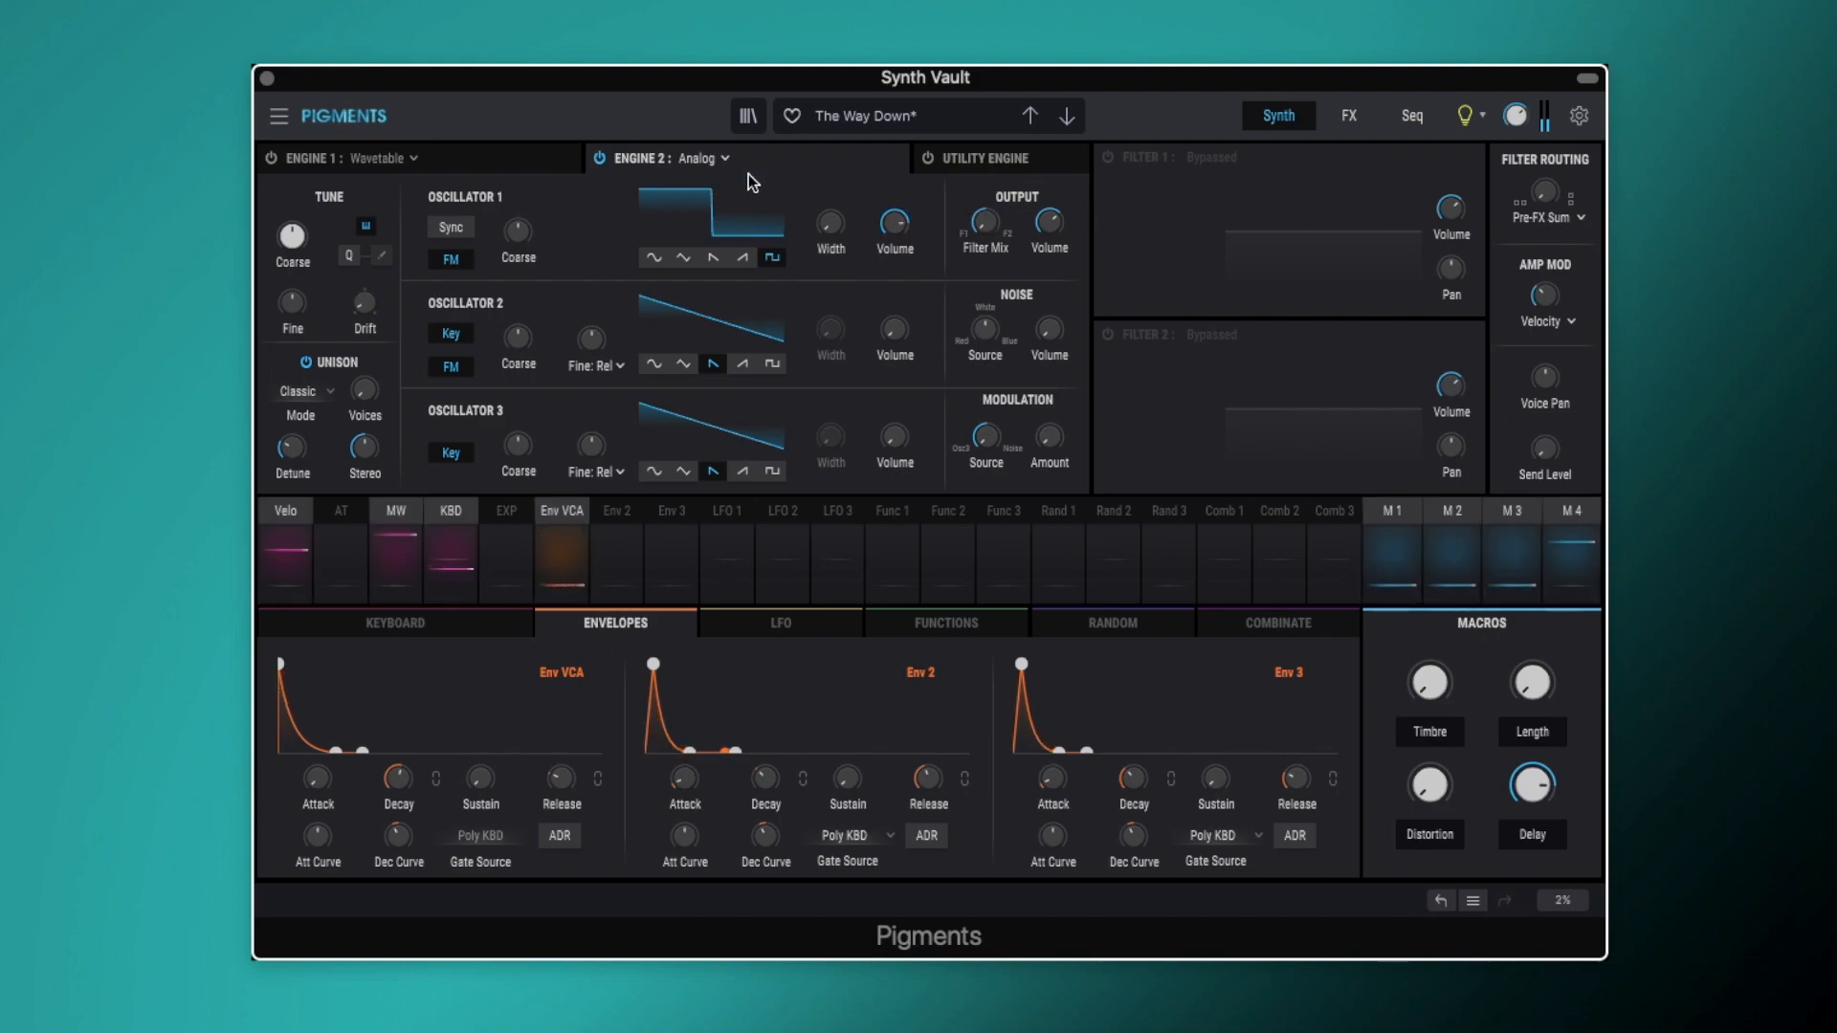
Step: Reactivate the Wavetable Engine 1, and bypass and re-enable Engine 2 to compare the layered sound
click(271, 158)
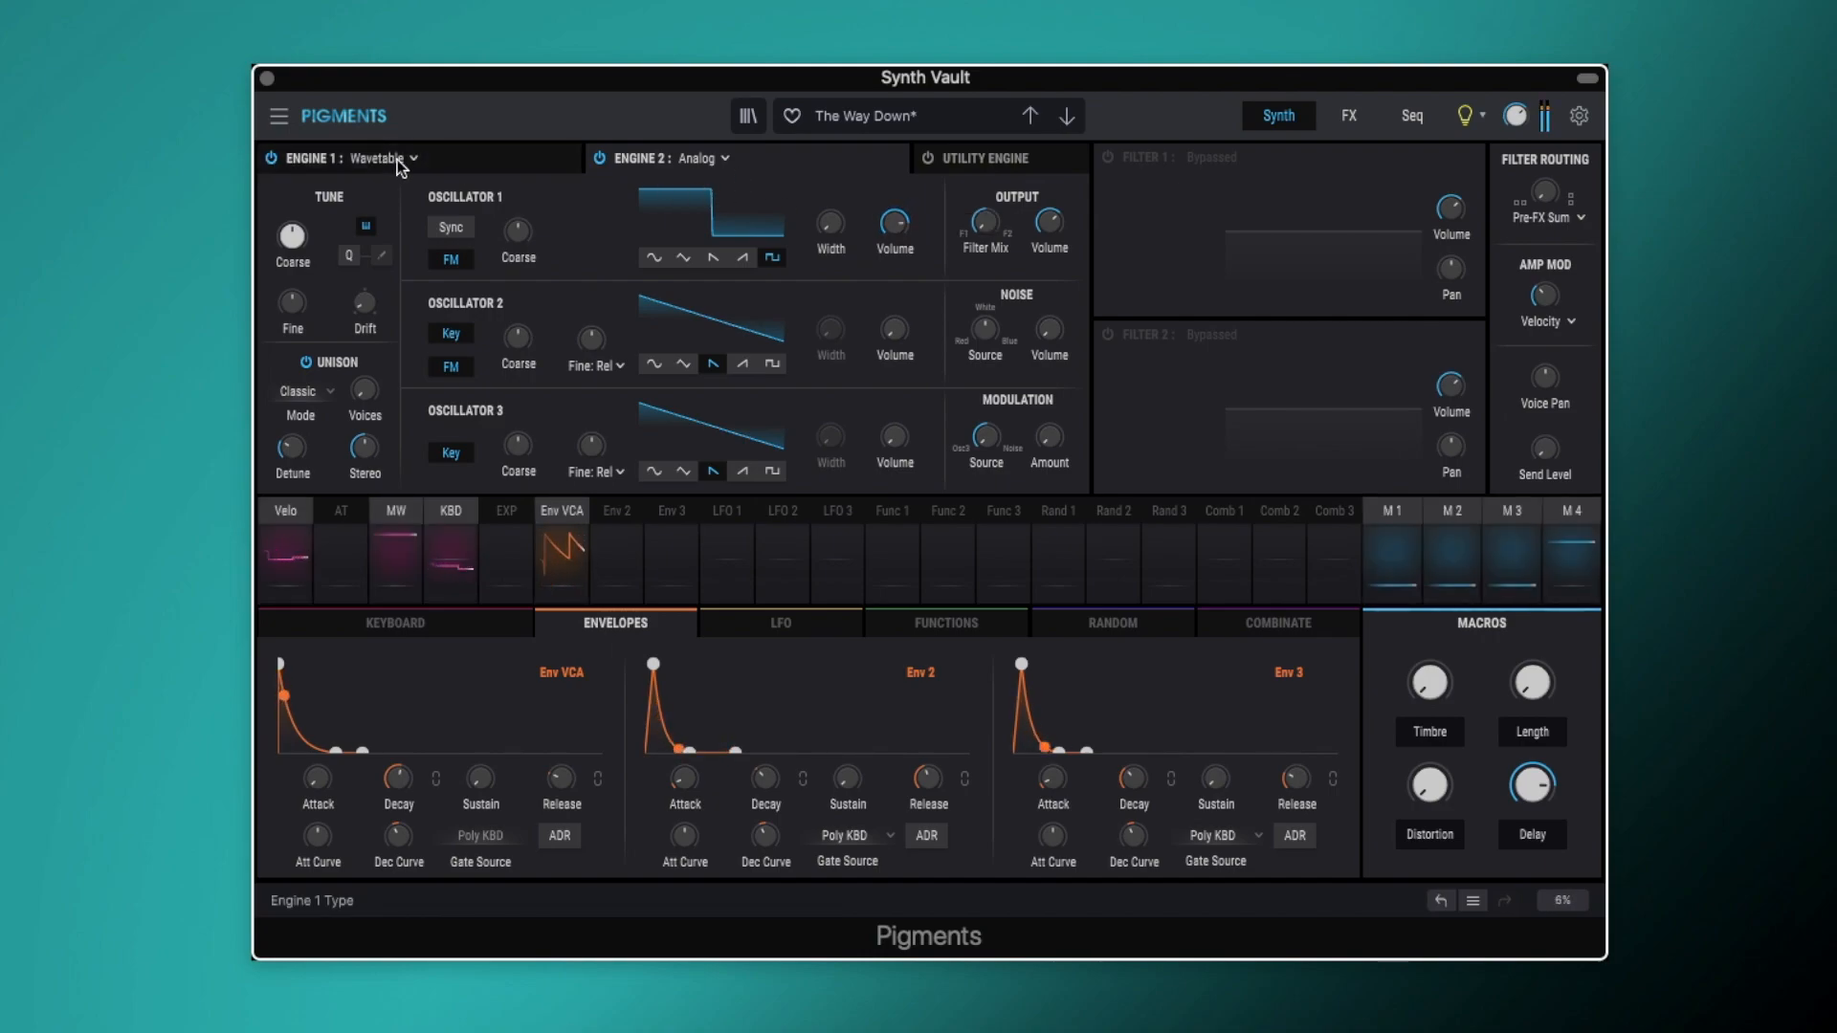
click(600, 159)
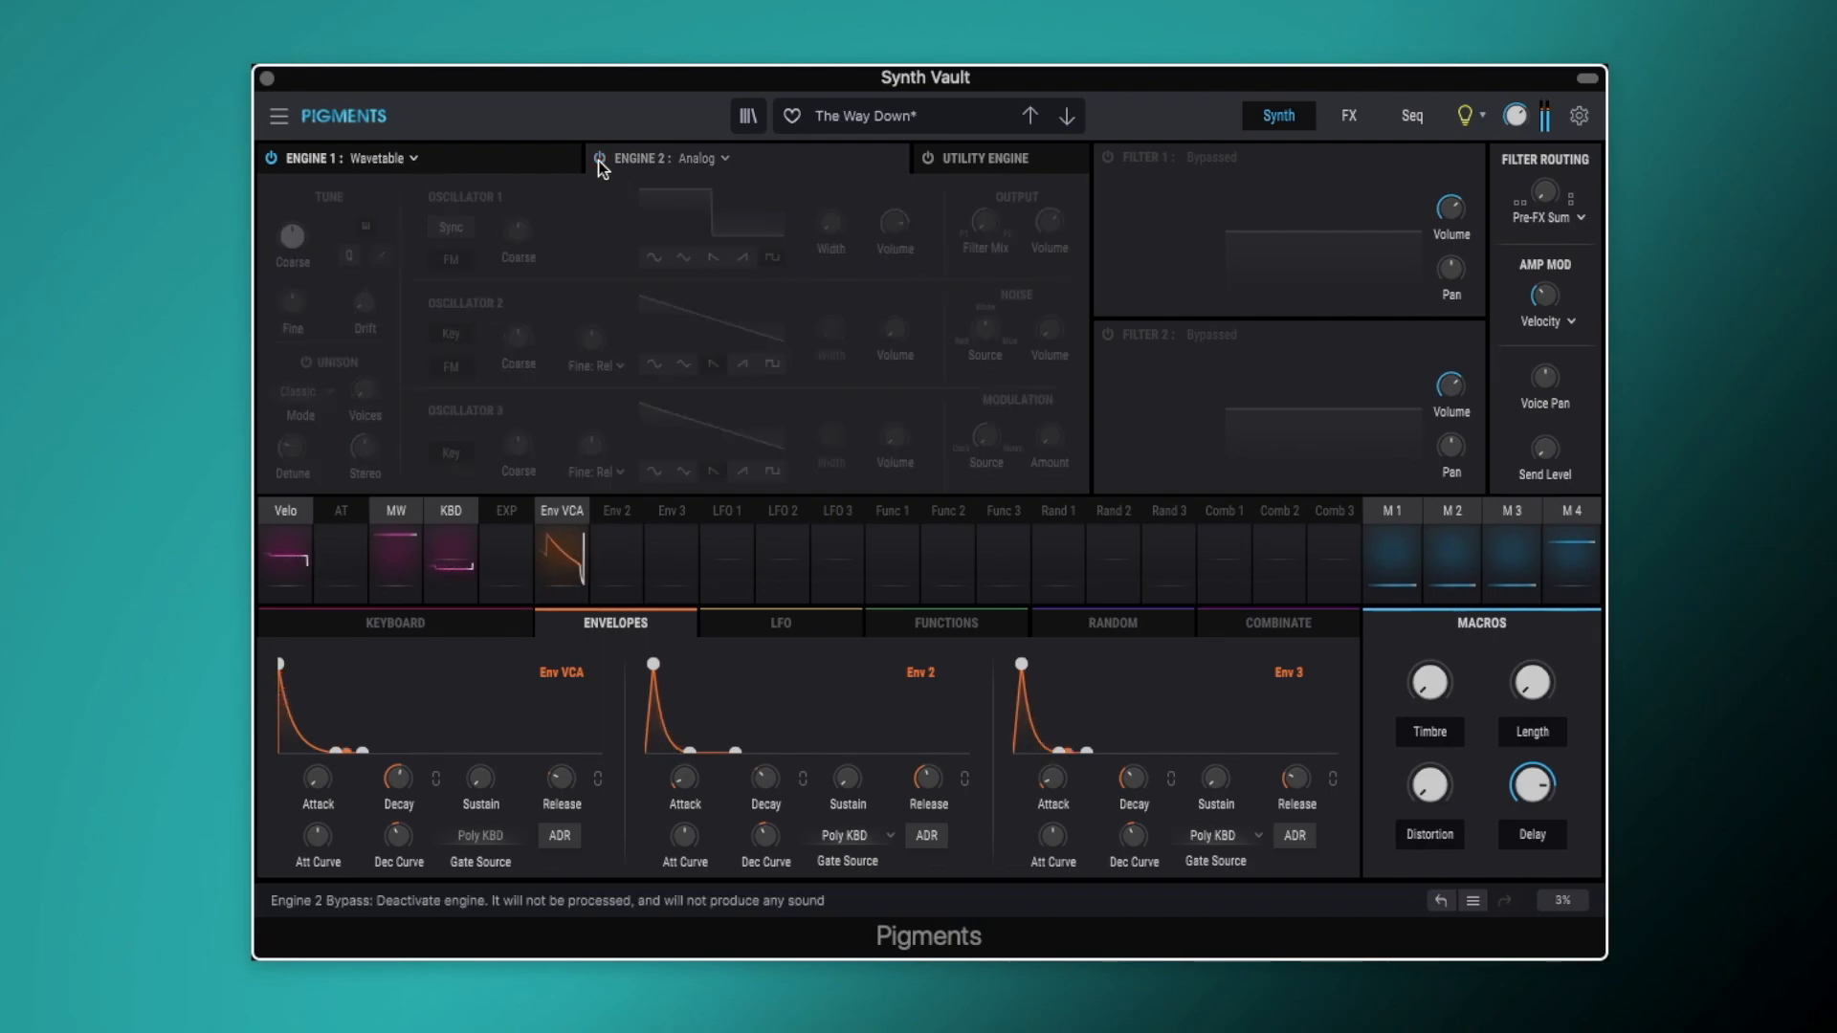
click(601, 159)
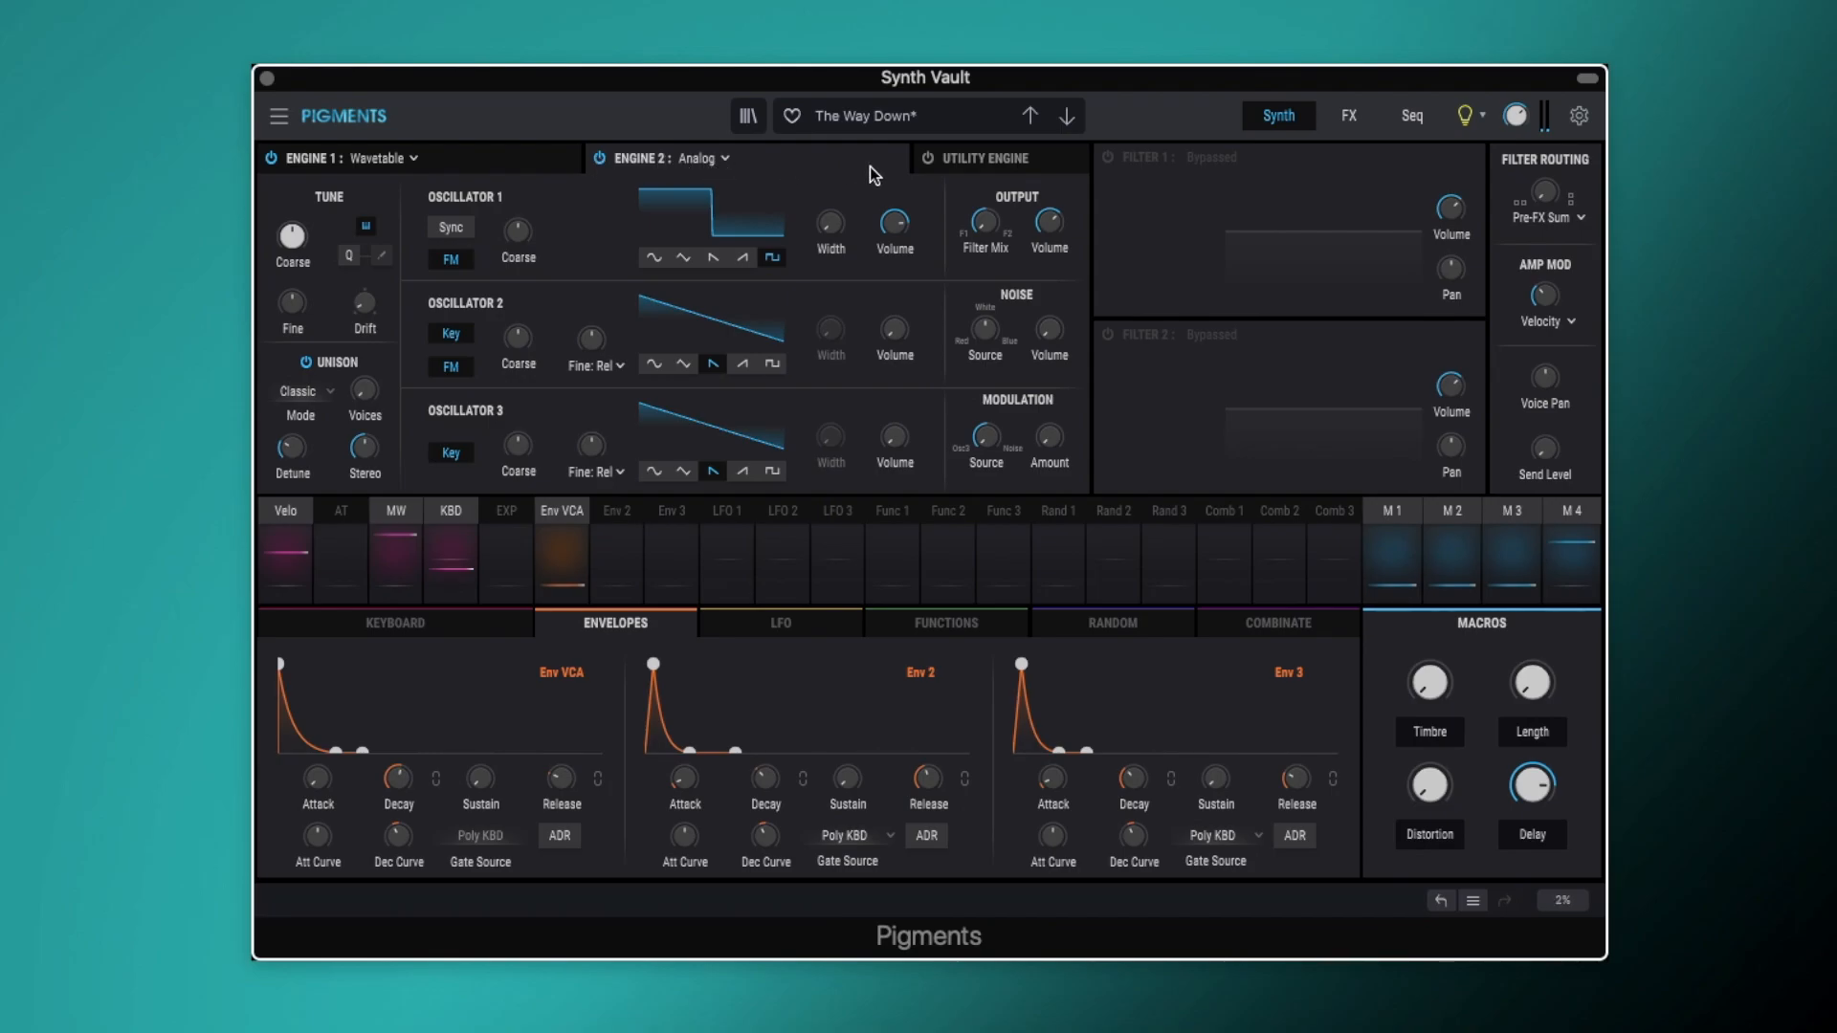
Step: Activate the Utility Engine, check its sine oscillator's tuning and volume, and bypass and re-enable the engine to compare
click(975, 168)
click(927, 160)
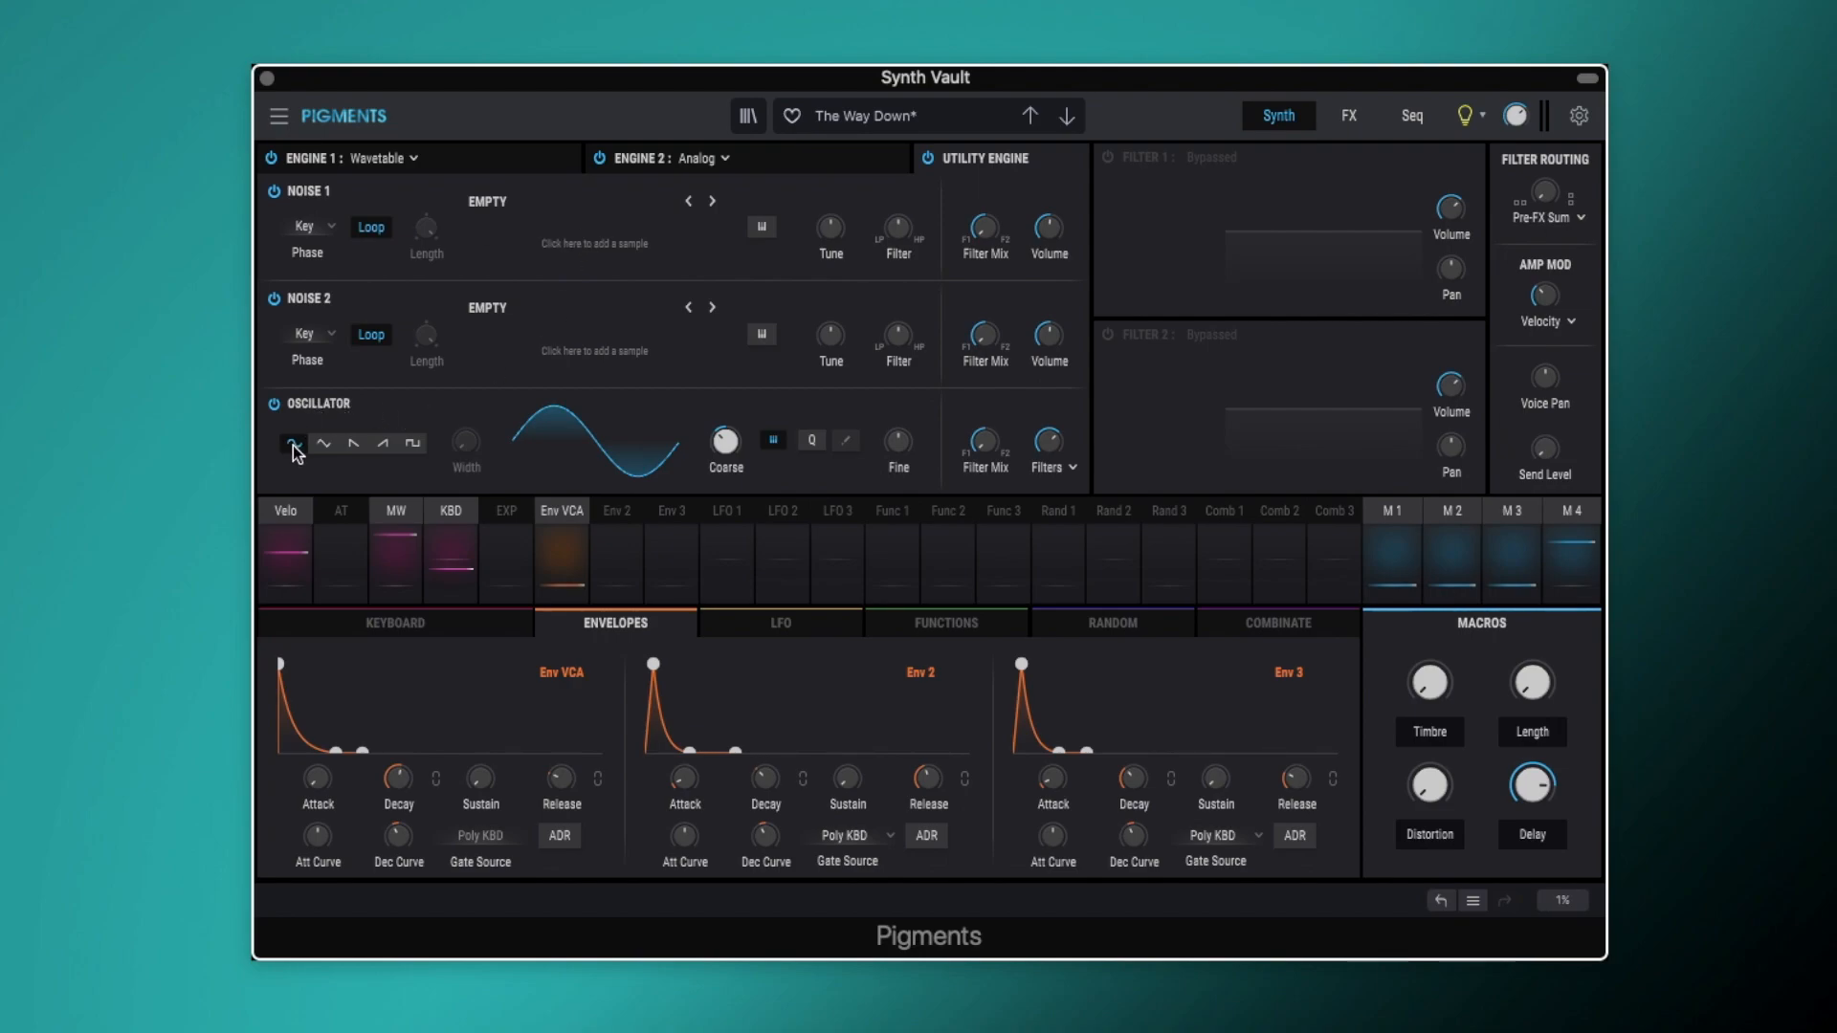
mouse_move(727, 449)
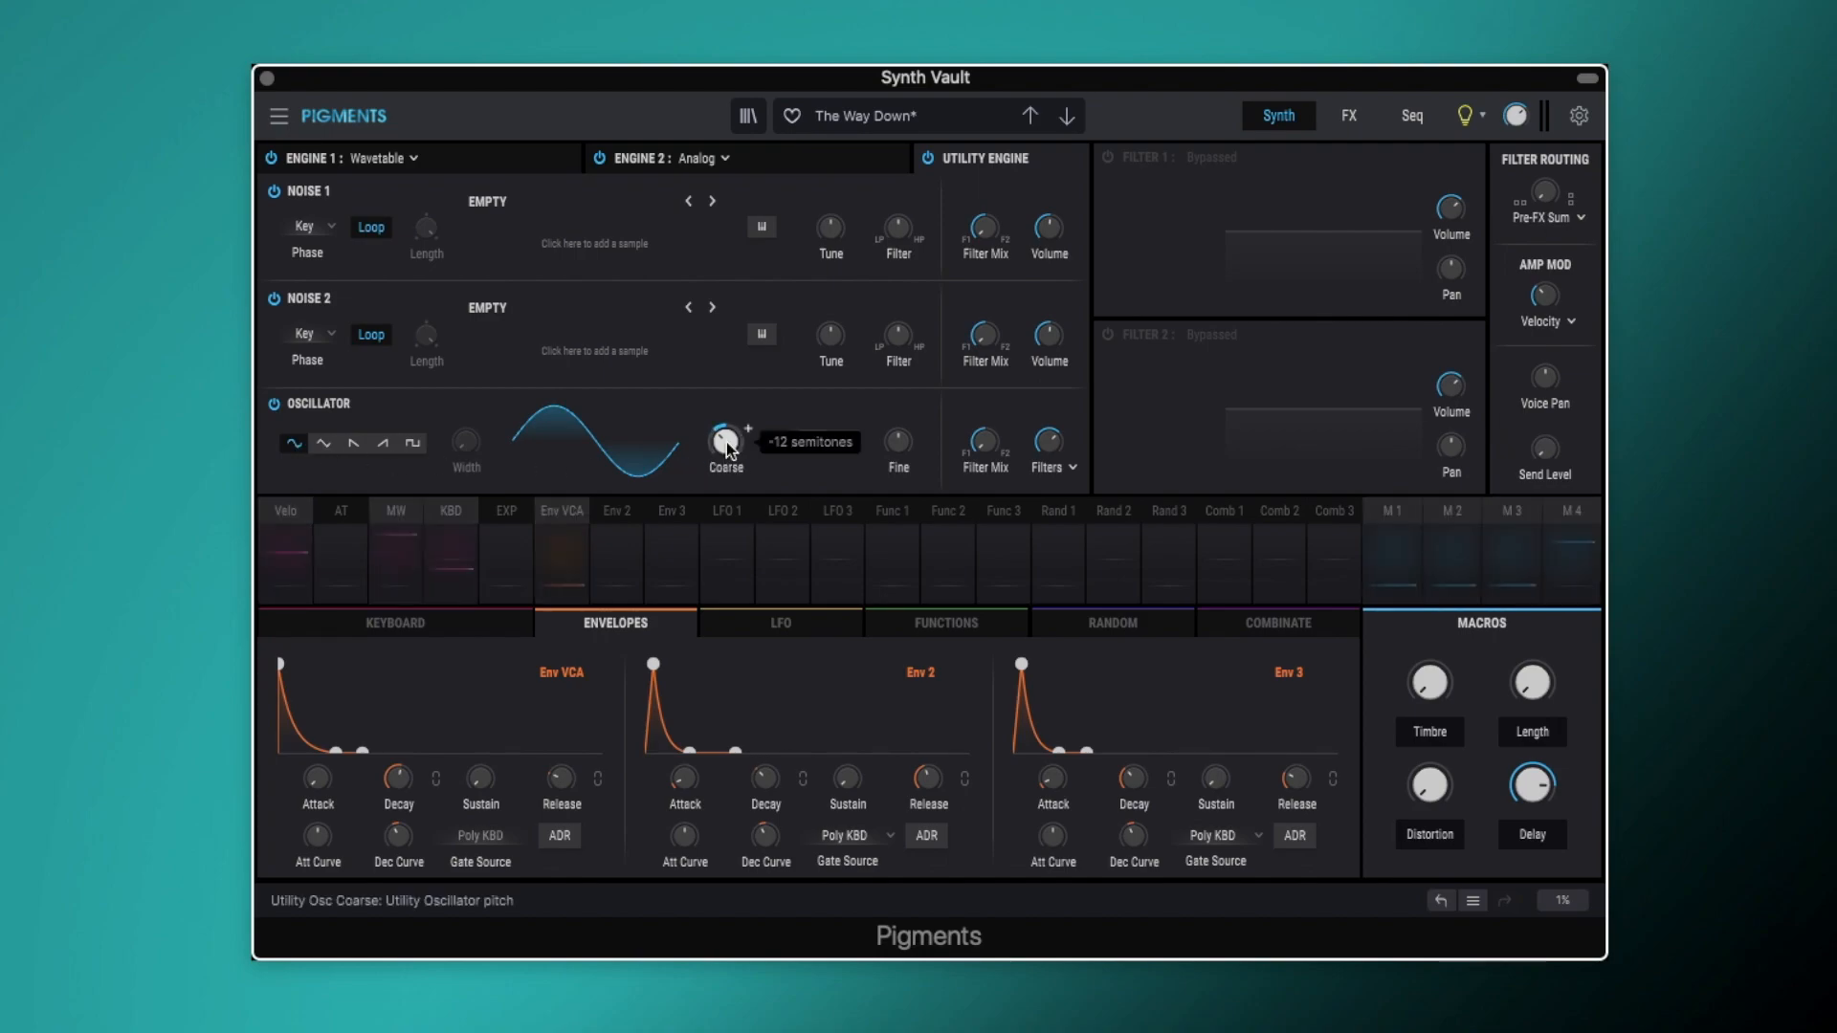
mouse_move(1050, 444)
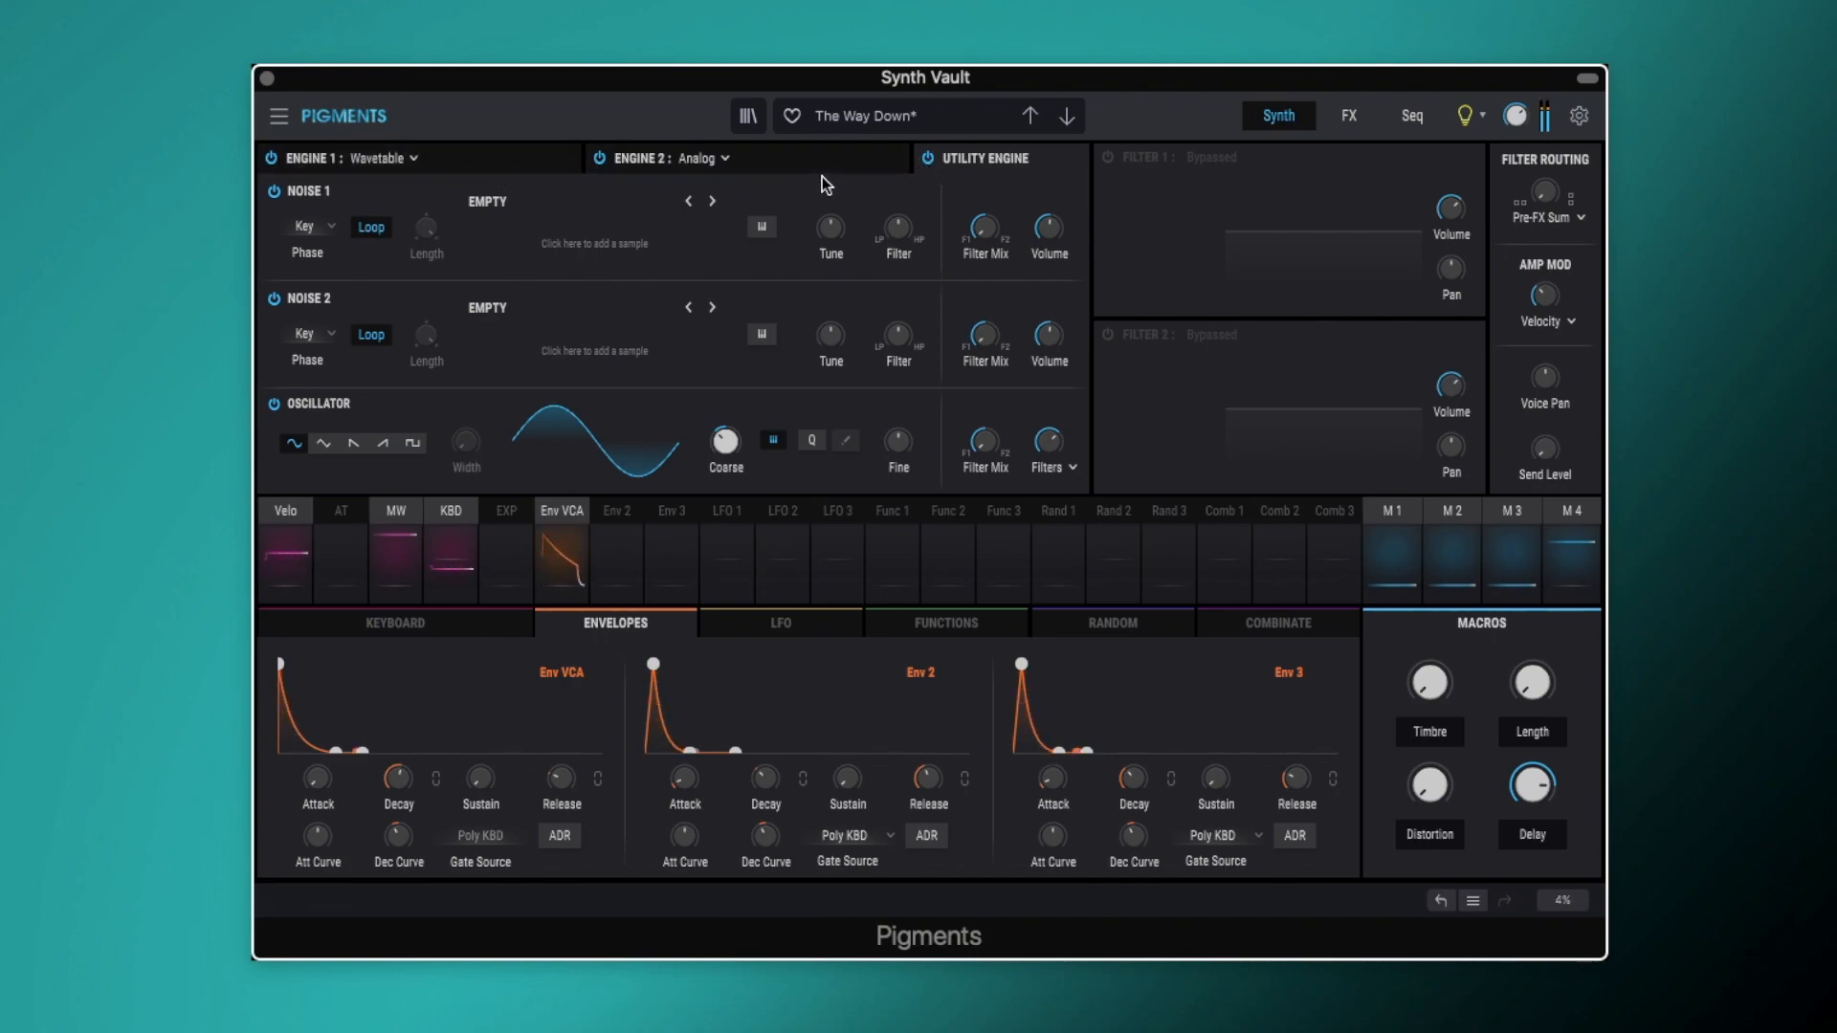
click(928, 159)
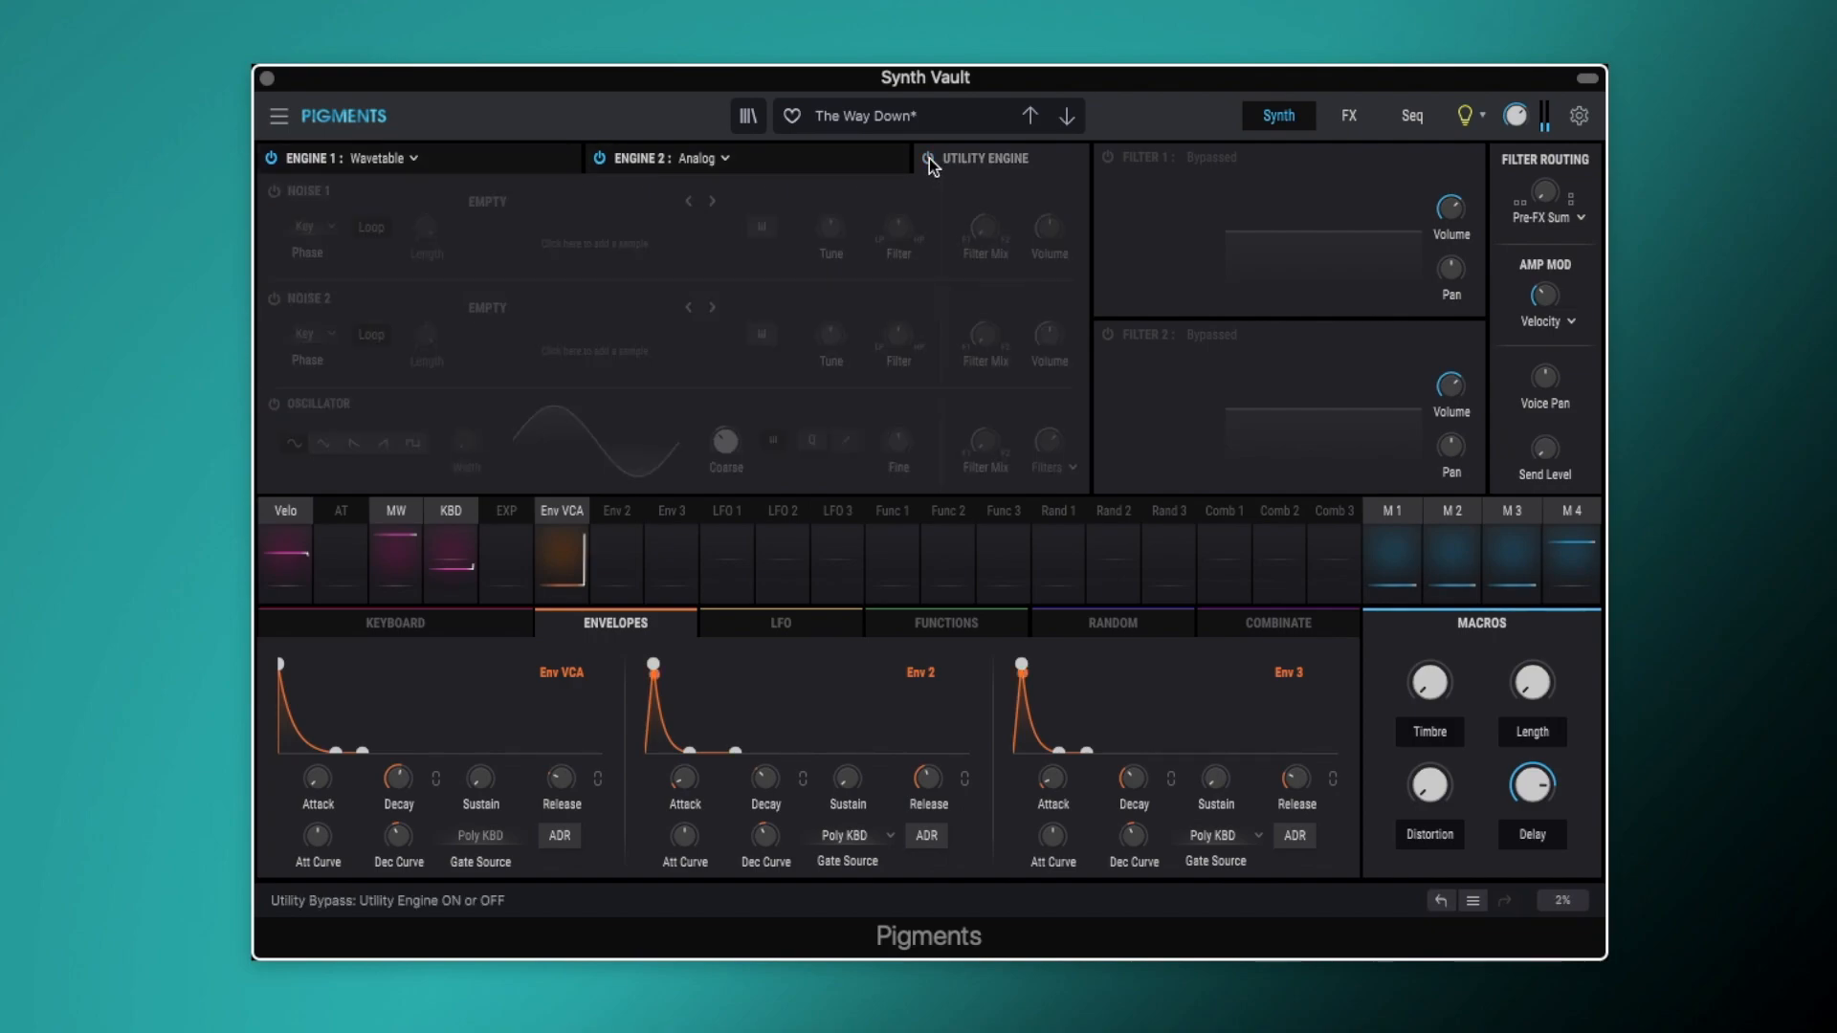
click(928, 159)
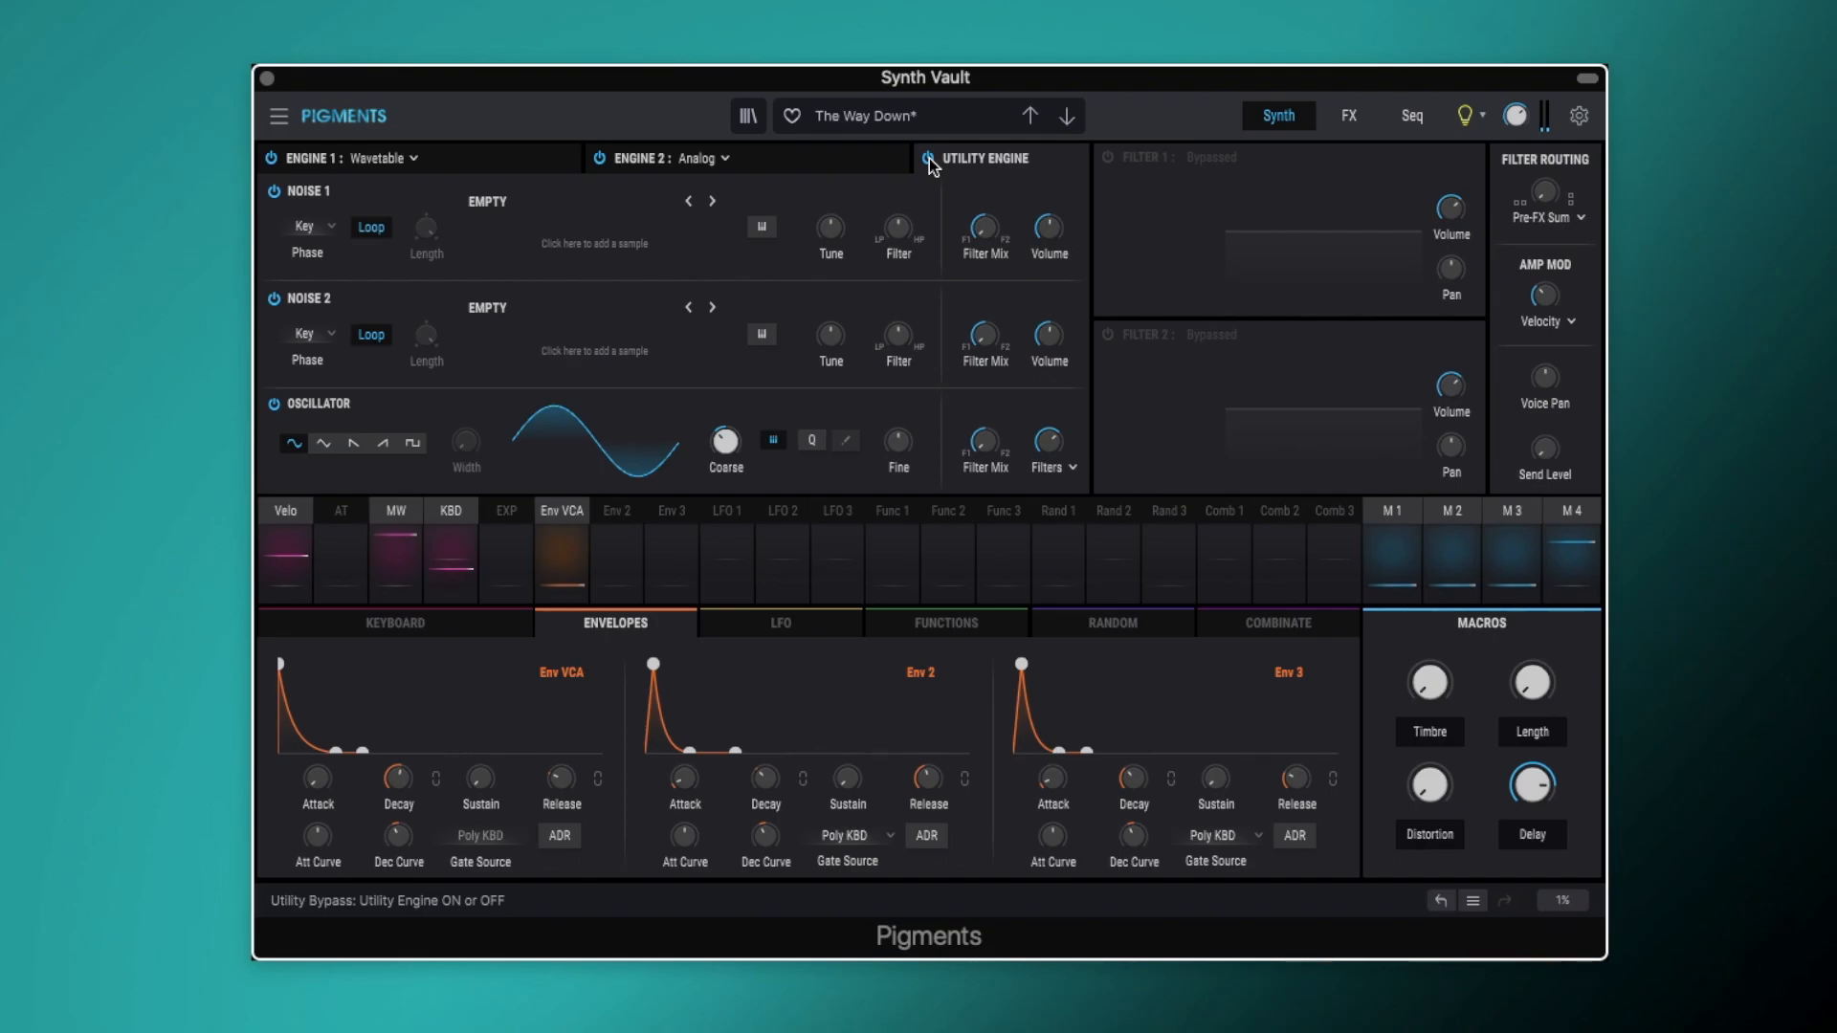
Step: Review the Analog Engine 2 and its available engine types, and return to the Utility Engine
click(622, 162)
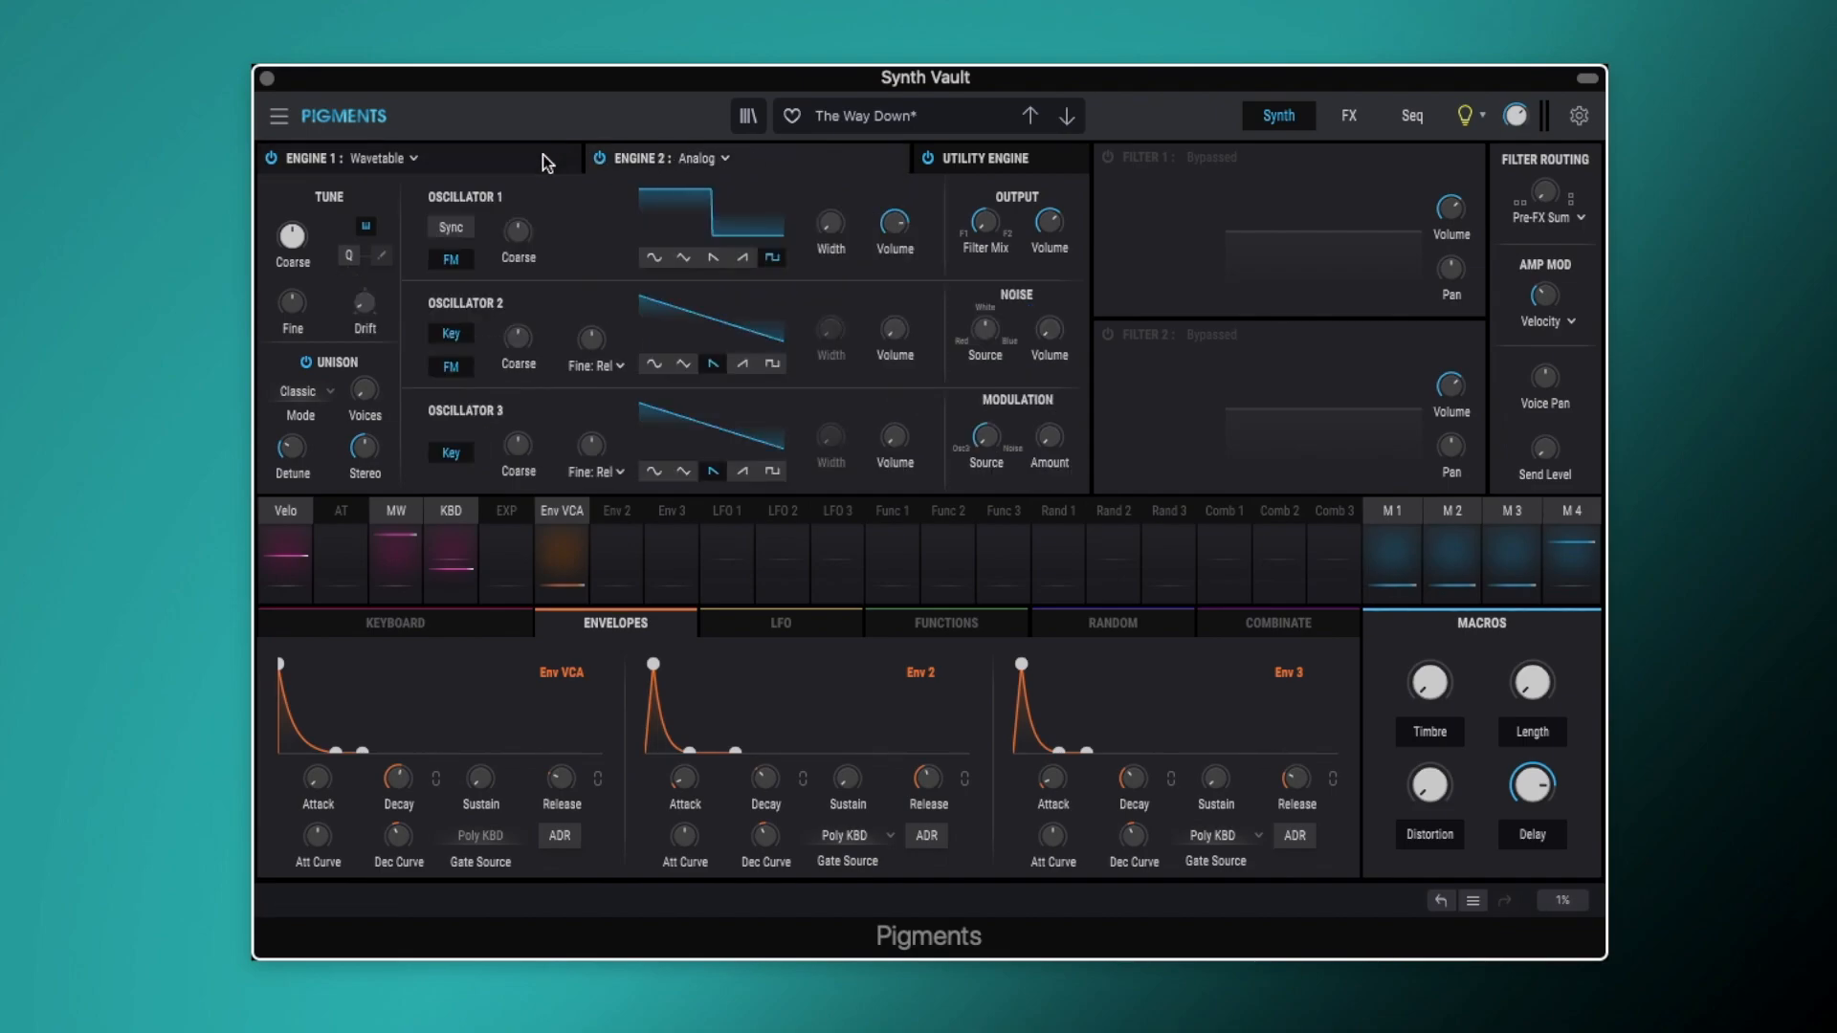
click(543, 153)
click(719, 161)
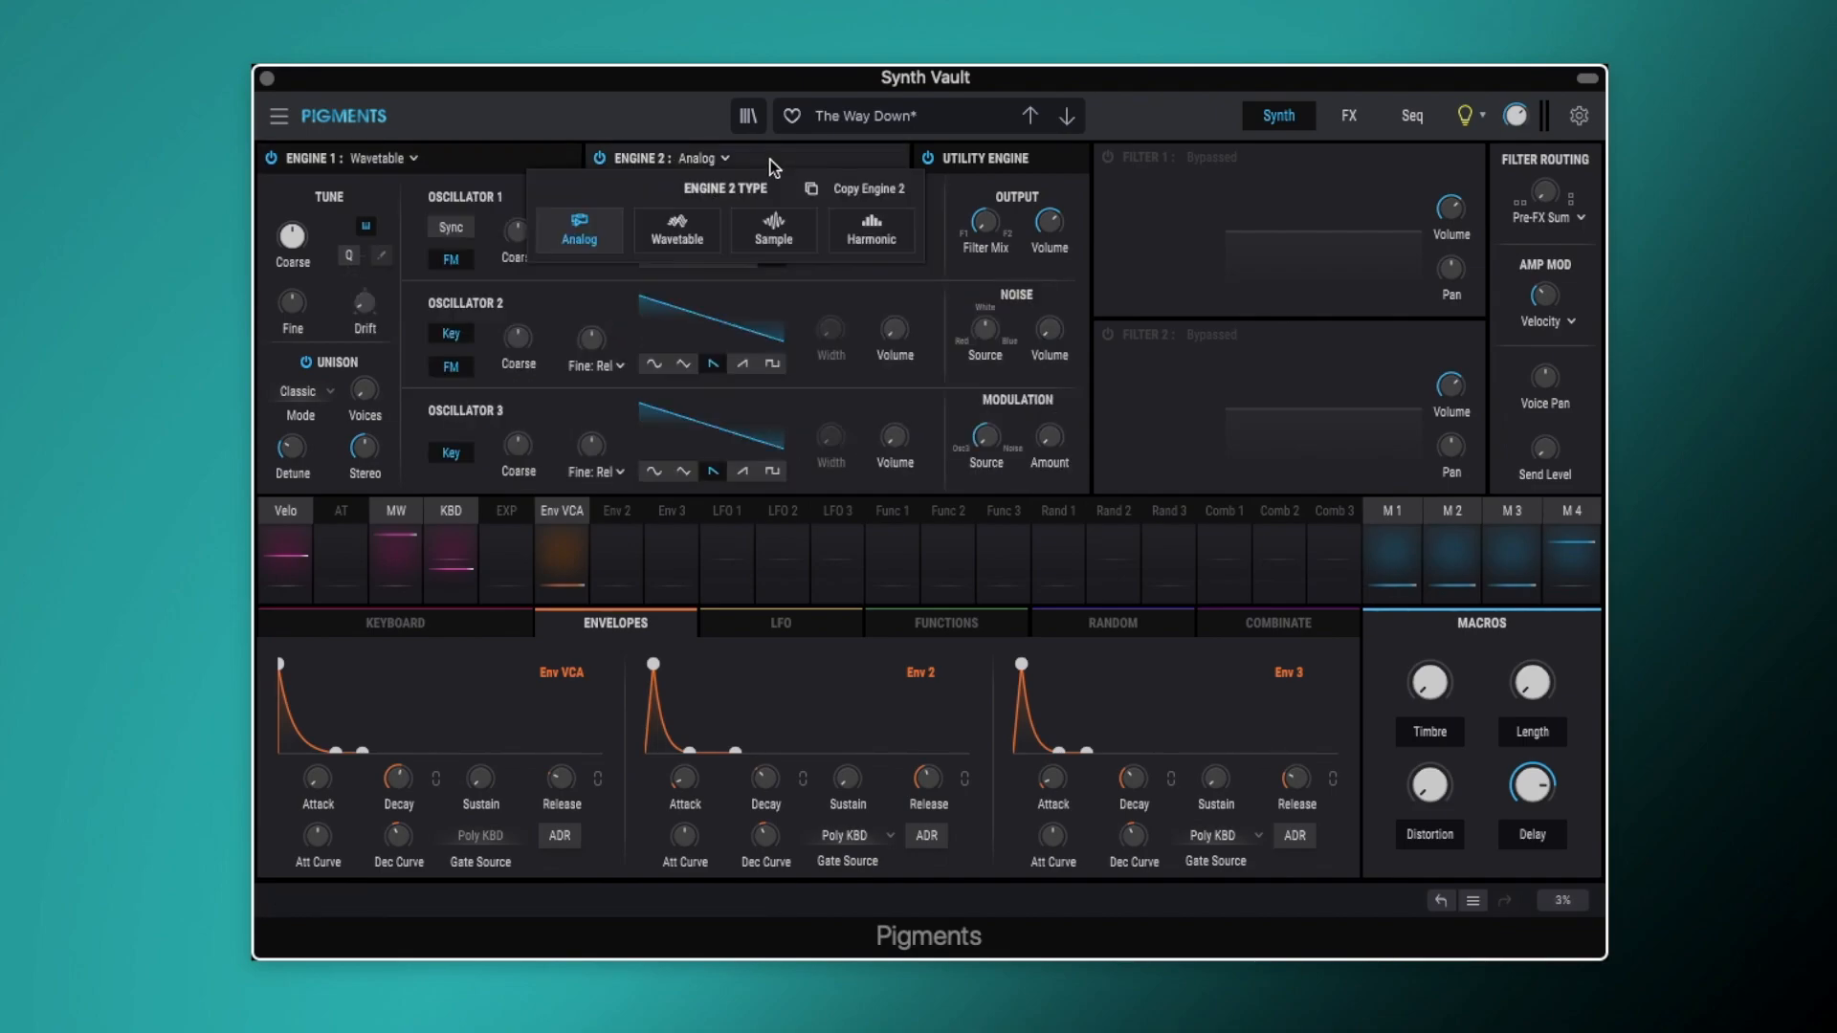
click(980, 159)
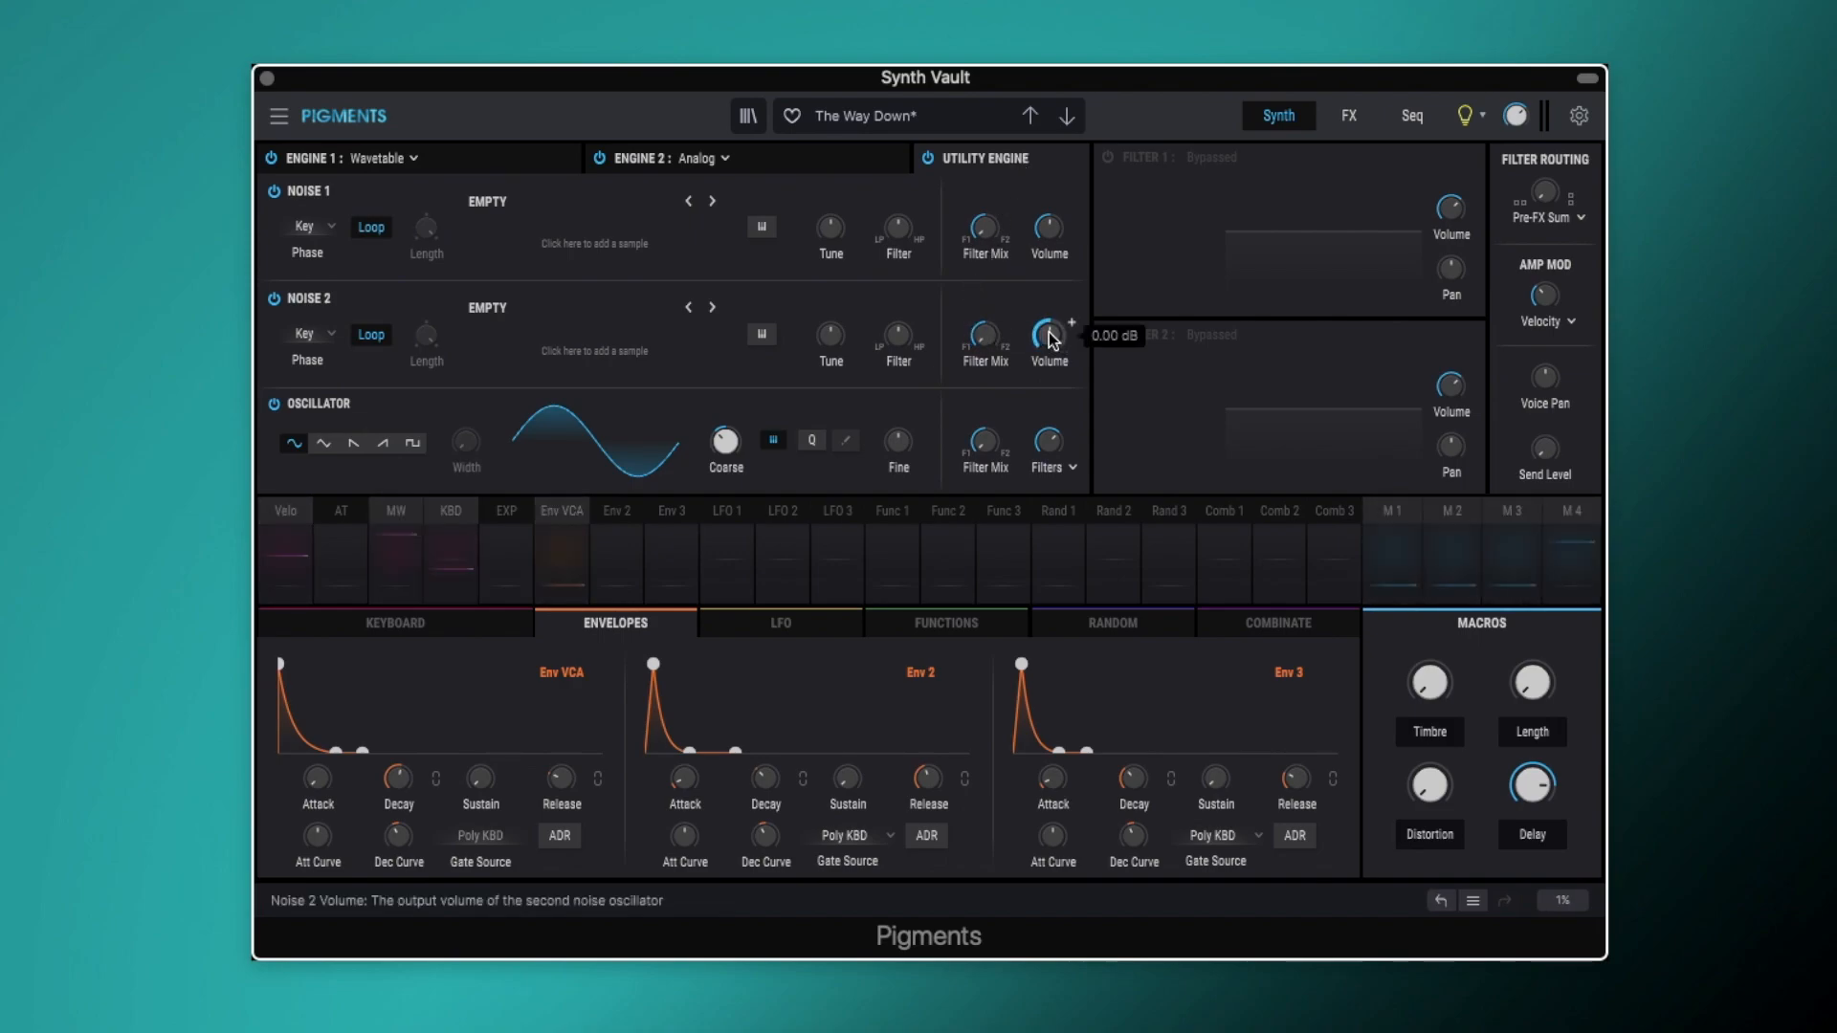
Step: Activate the MultiMode Filter 1 and check its cutoff, resonance and keyboard tracking
click(1109, 158)
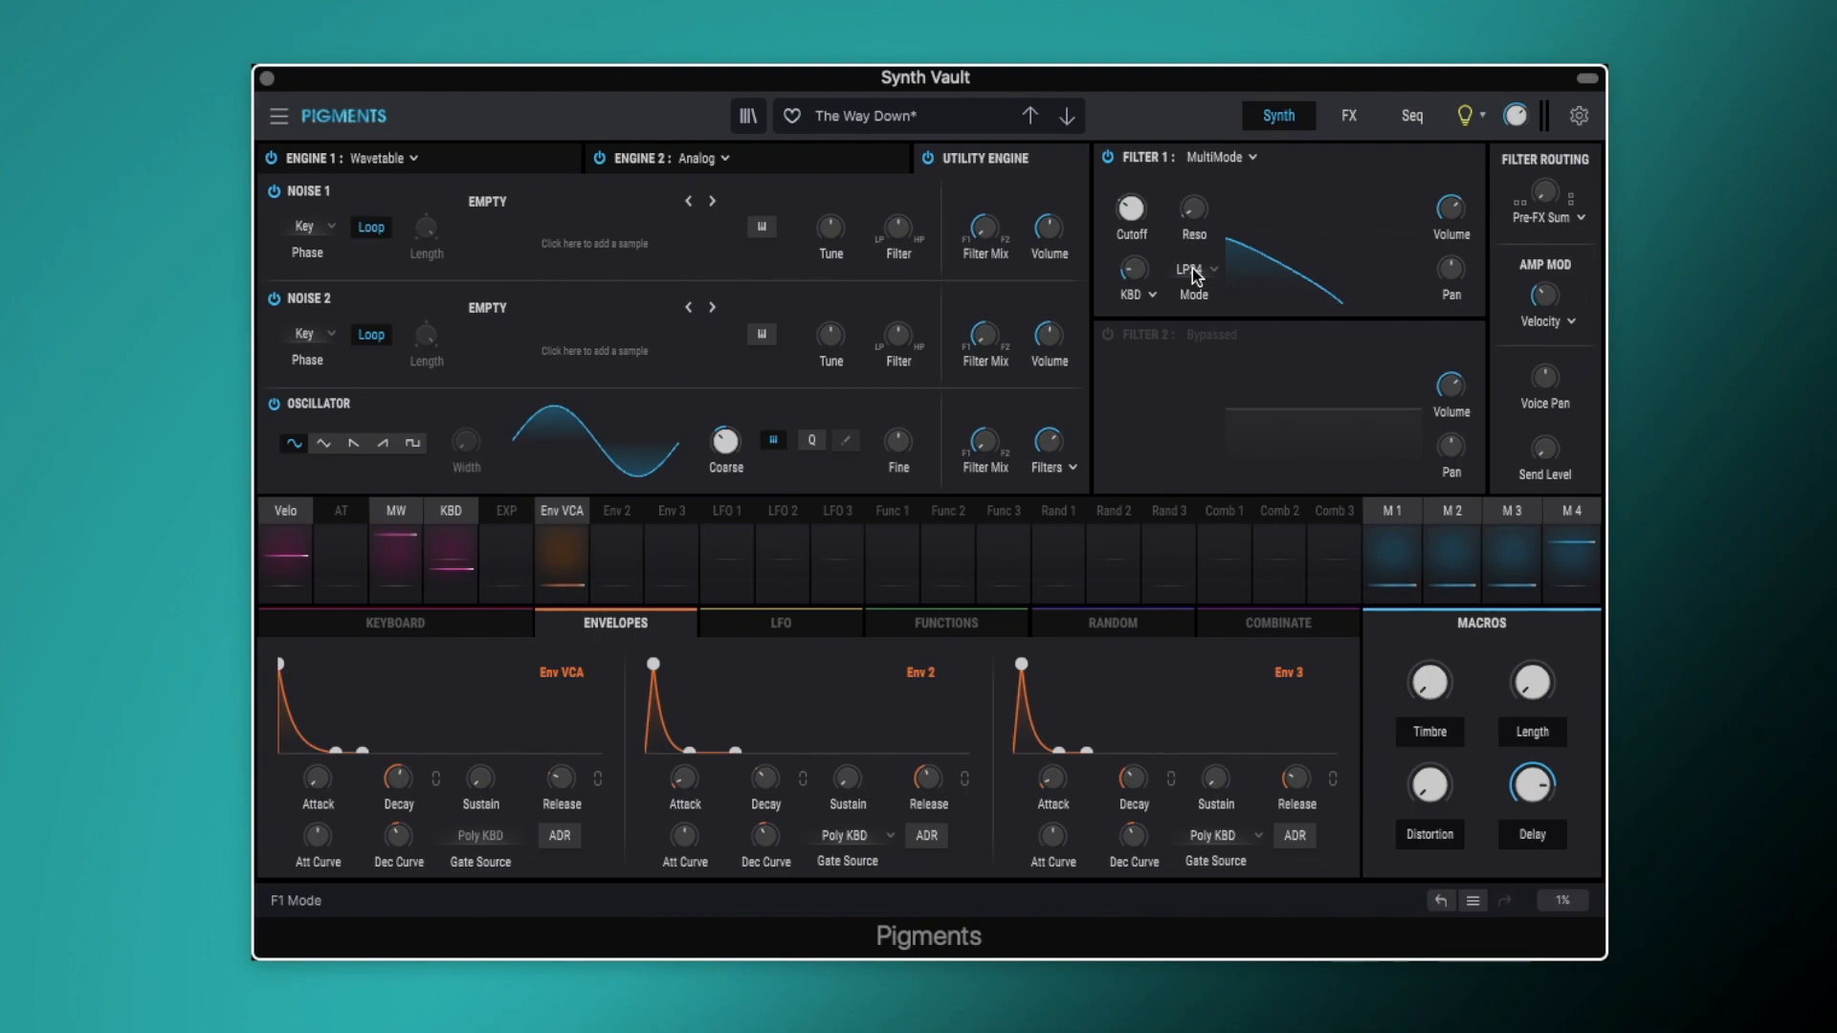
mouse_move(1153, 195)
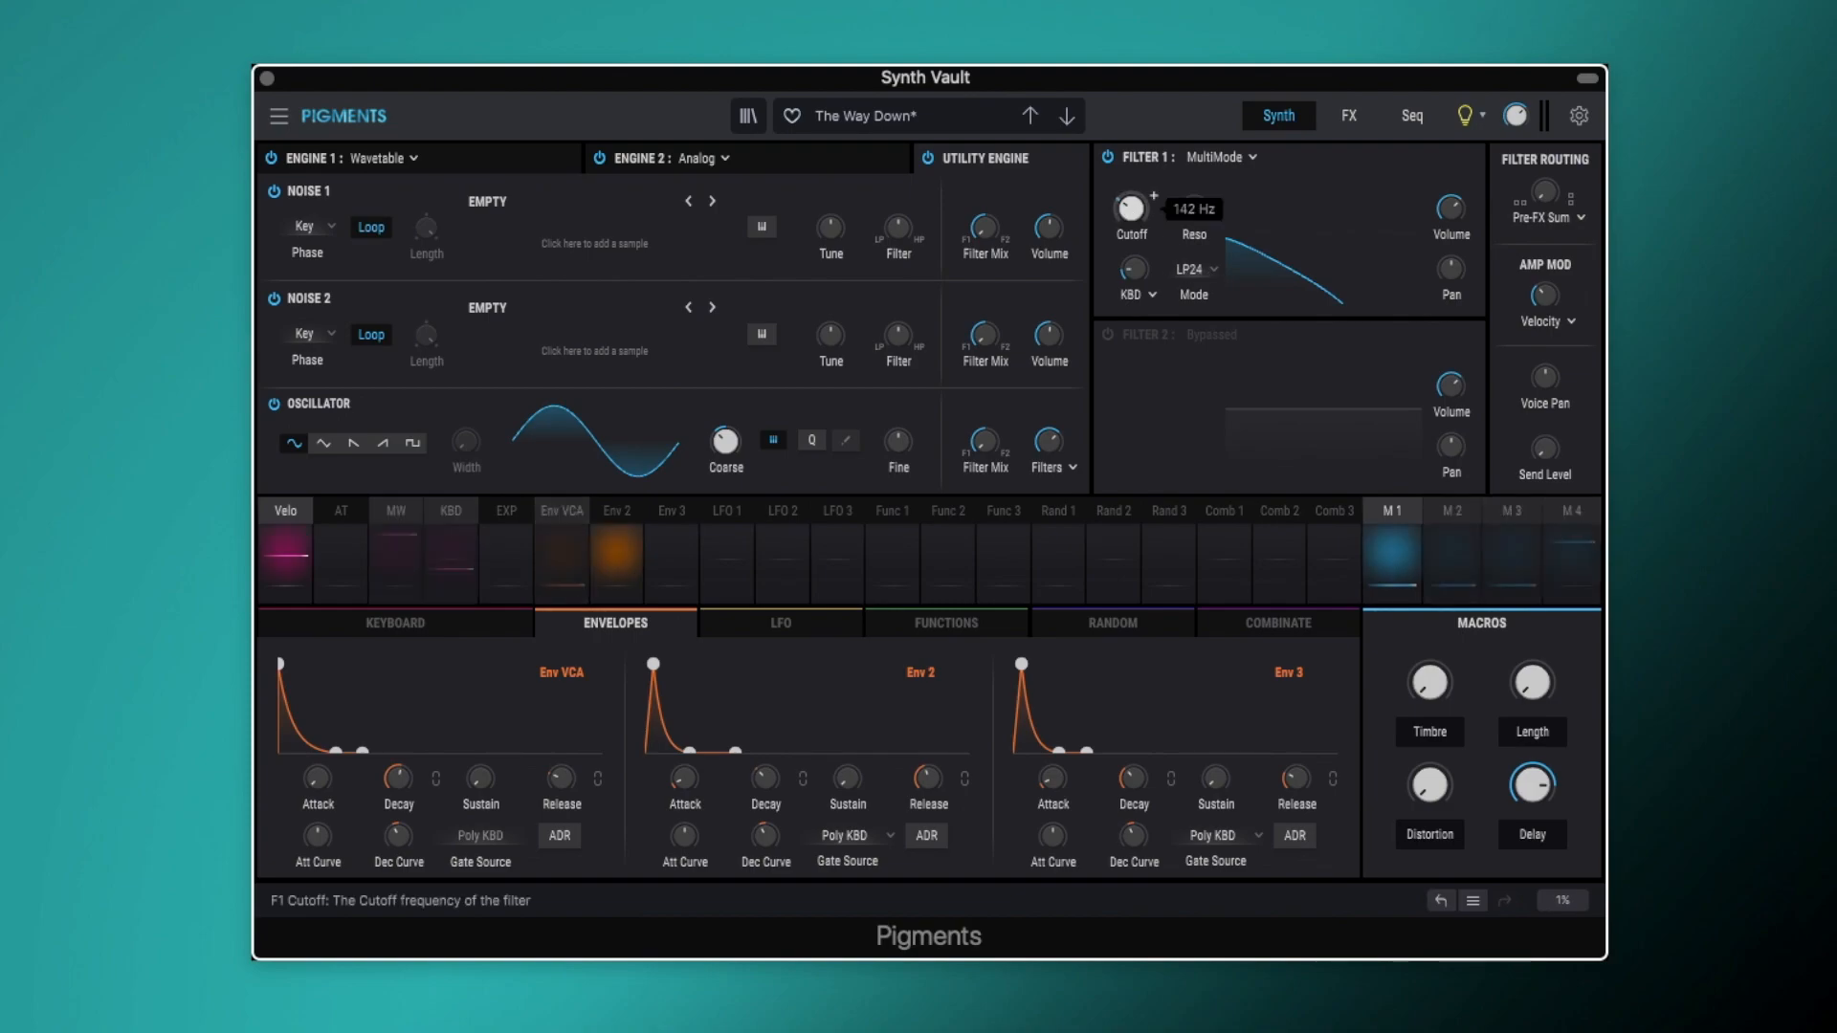
mouse_move(1216, 195)
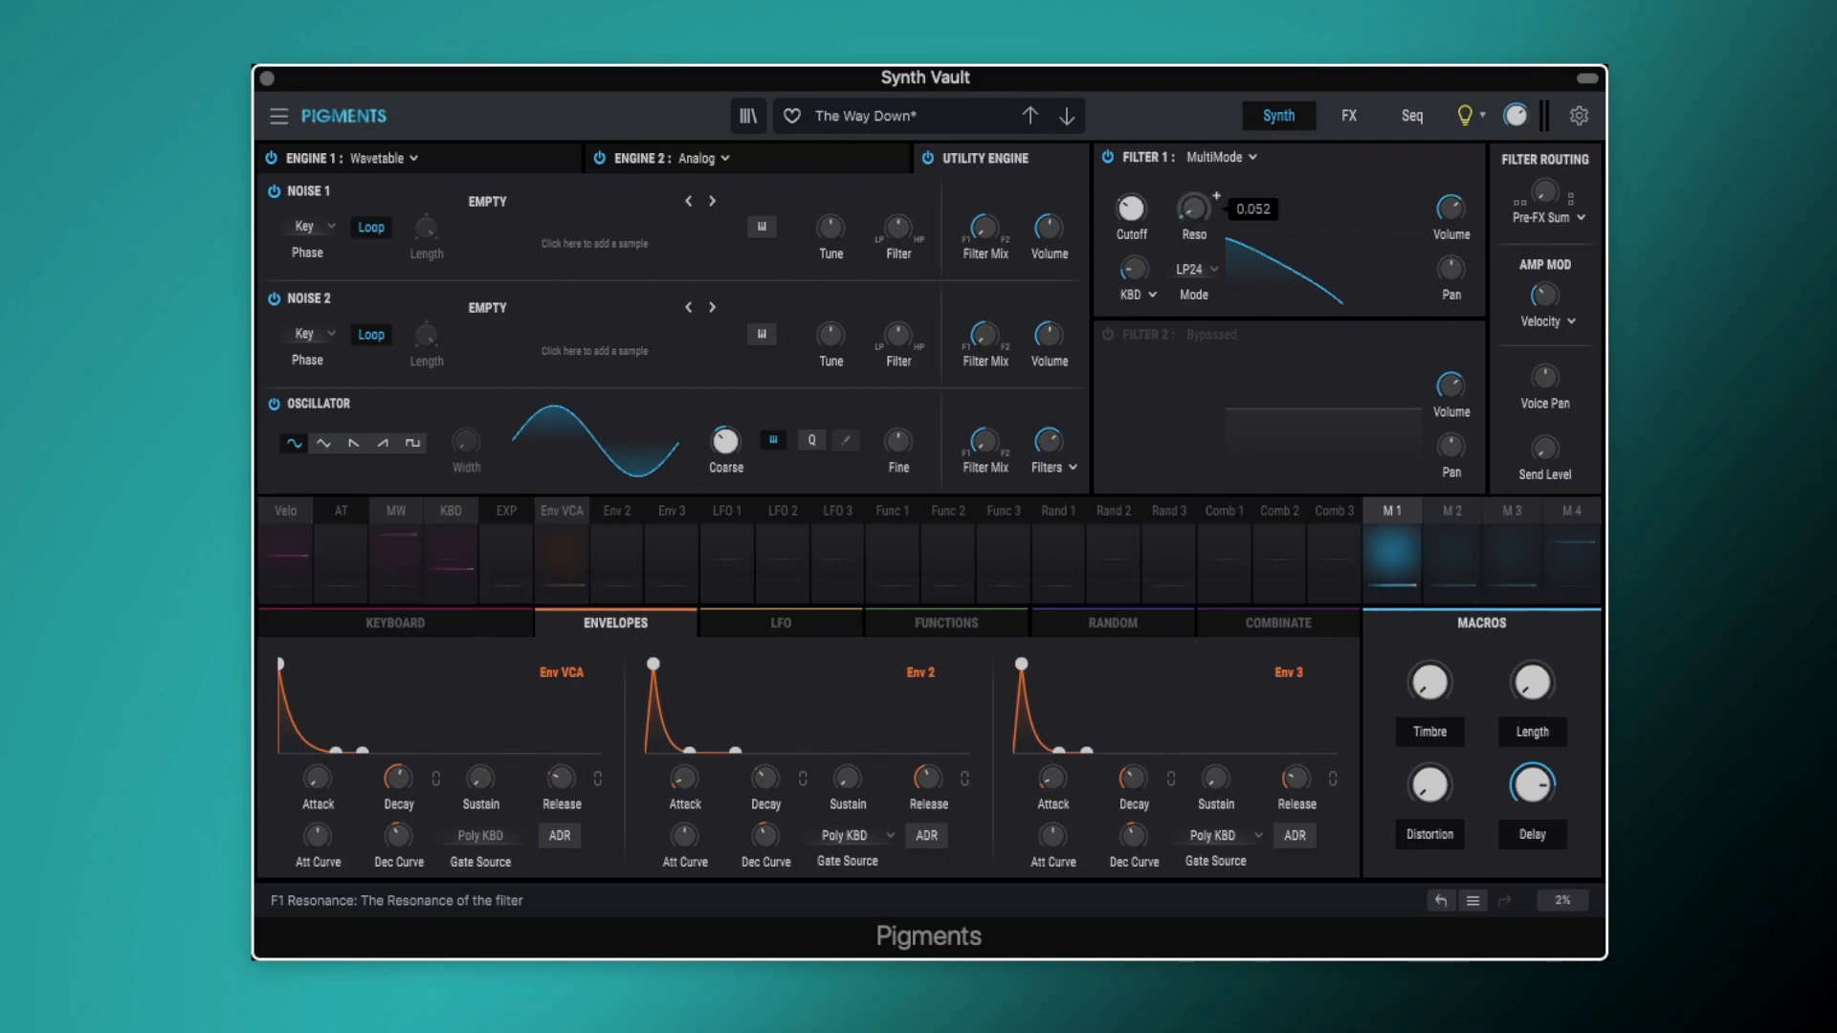
mouse_move(1159, 257)
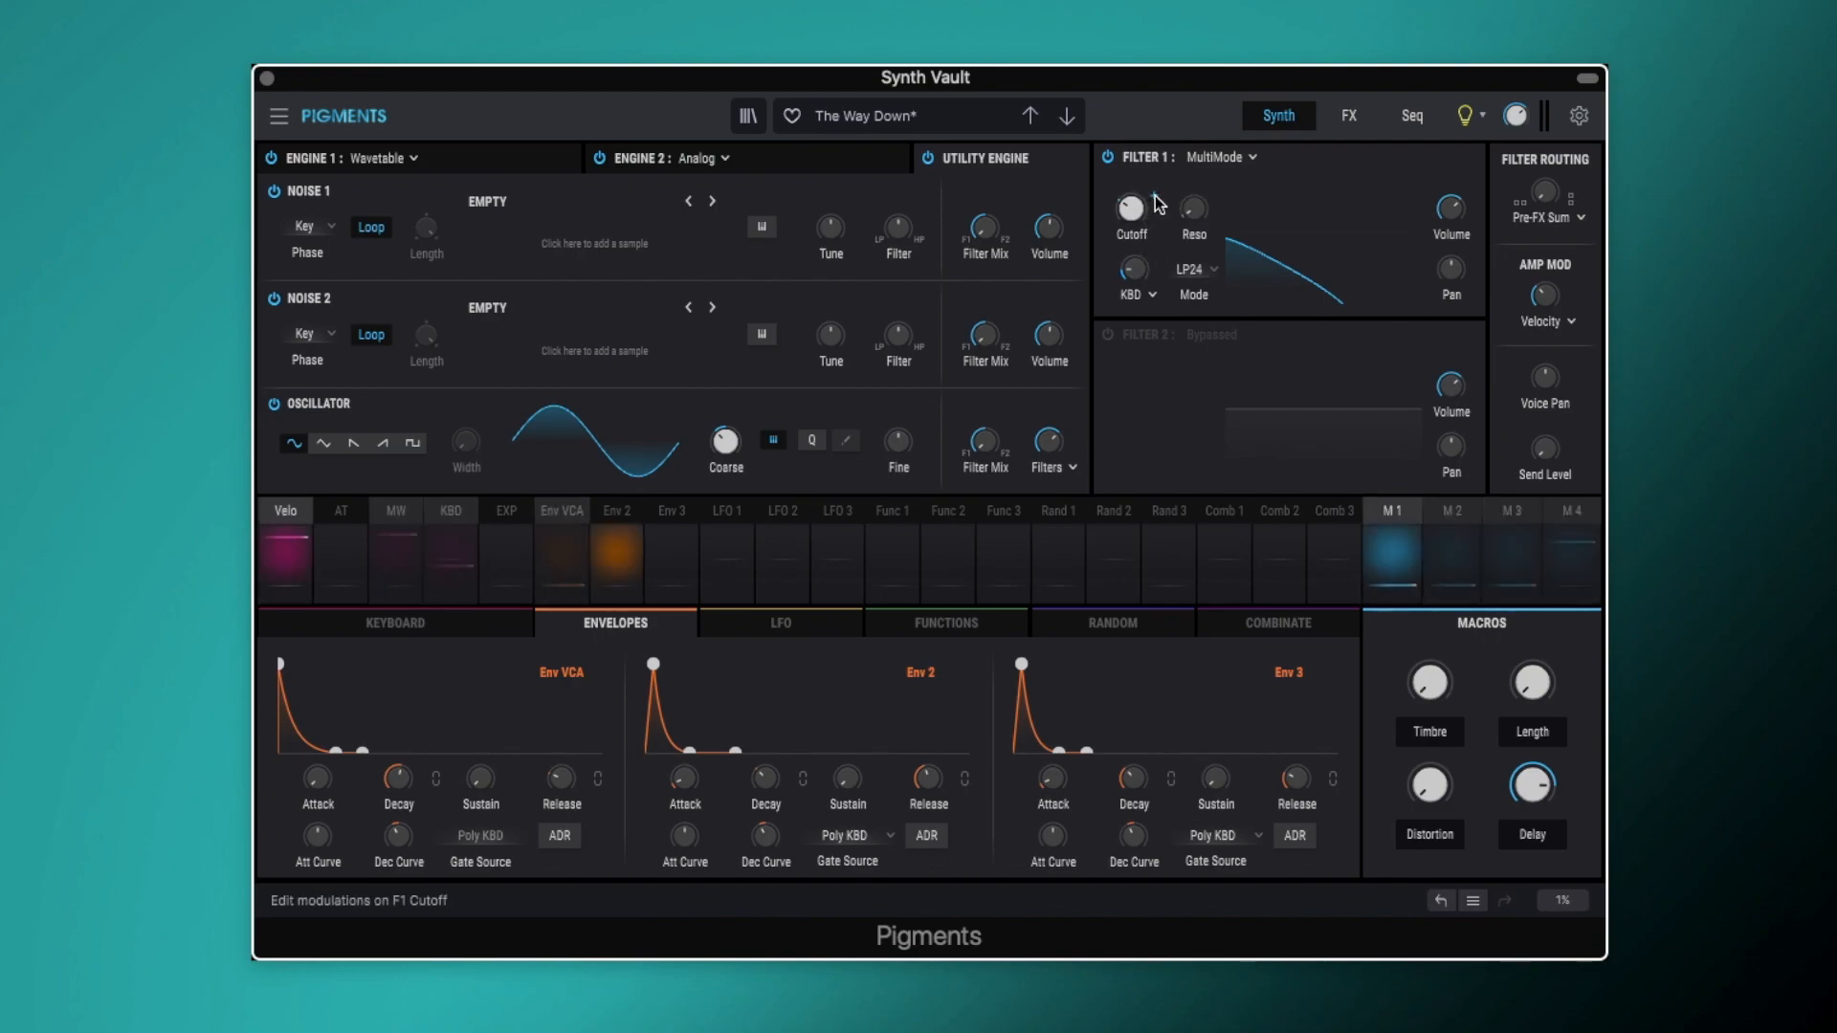
Step: Enable the Env 2 modulation routing on Filter 1's cutoff and review Env 2's attack, decay and release
click(616, 513)
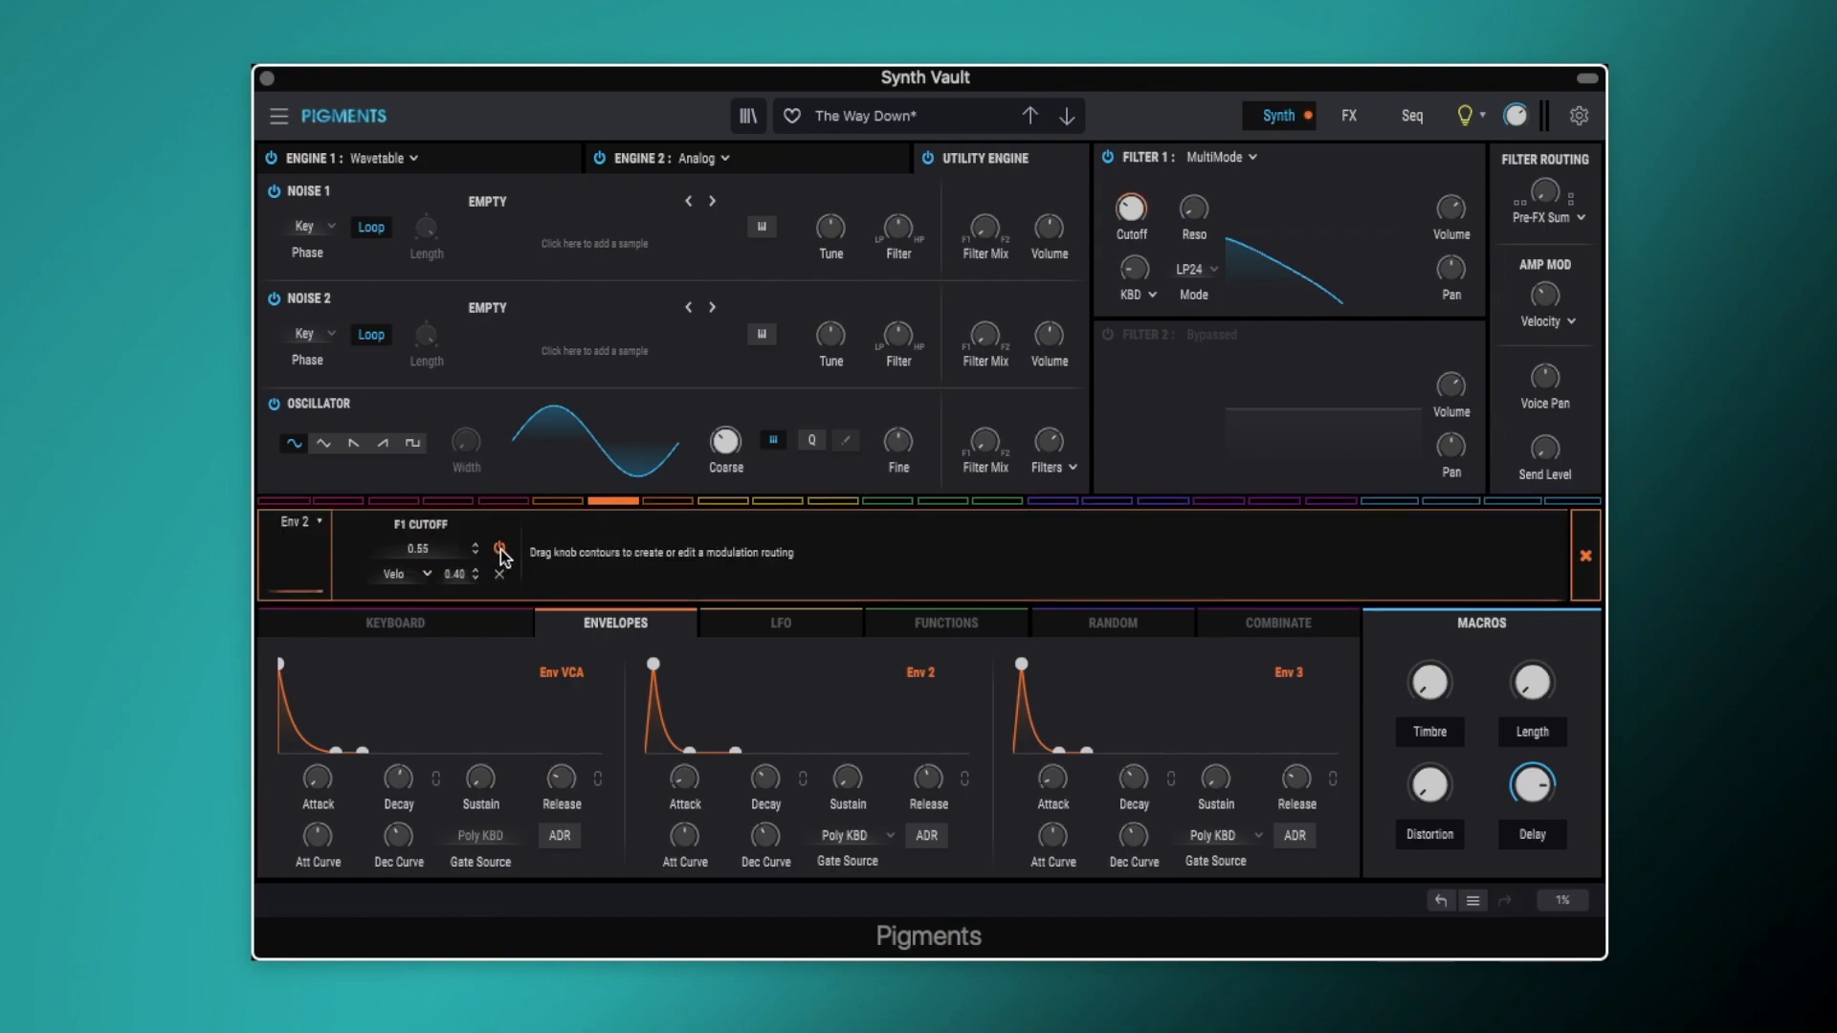
mouse_move(687, 783)
mouse_move(765, 790)
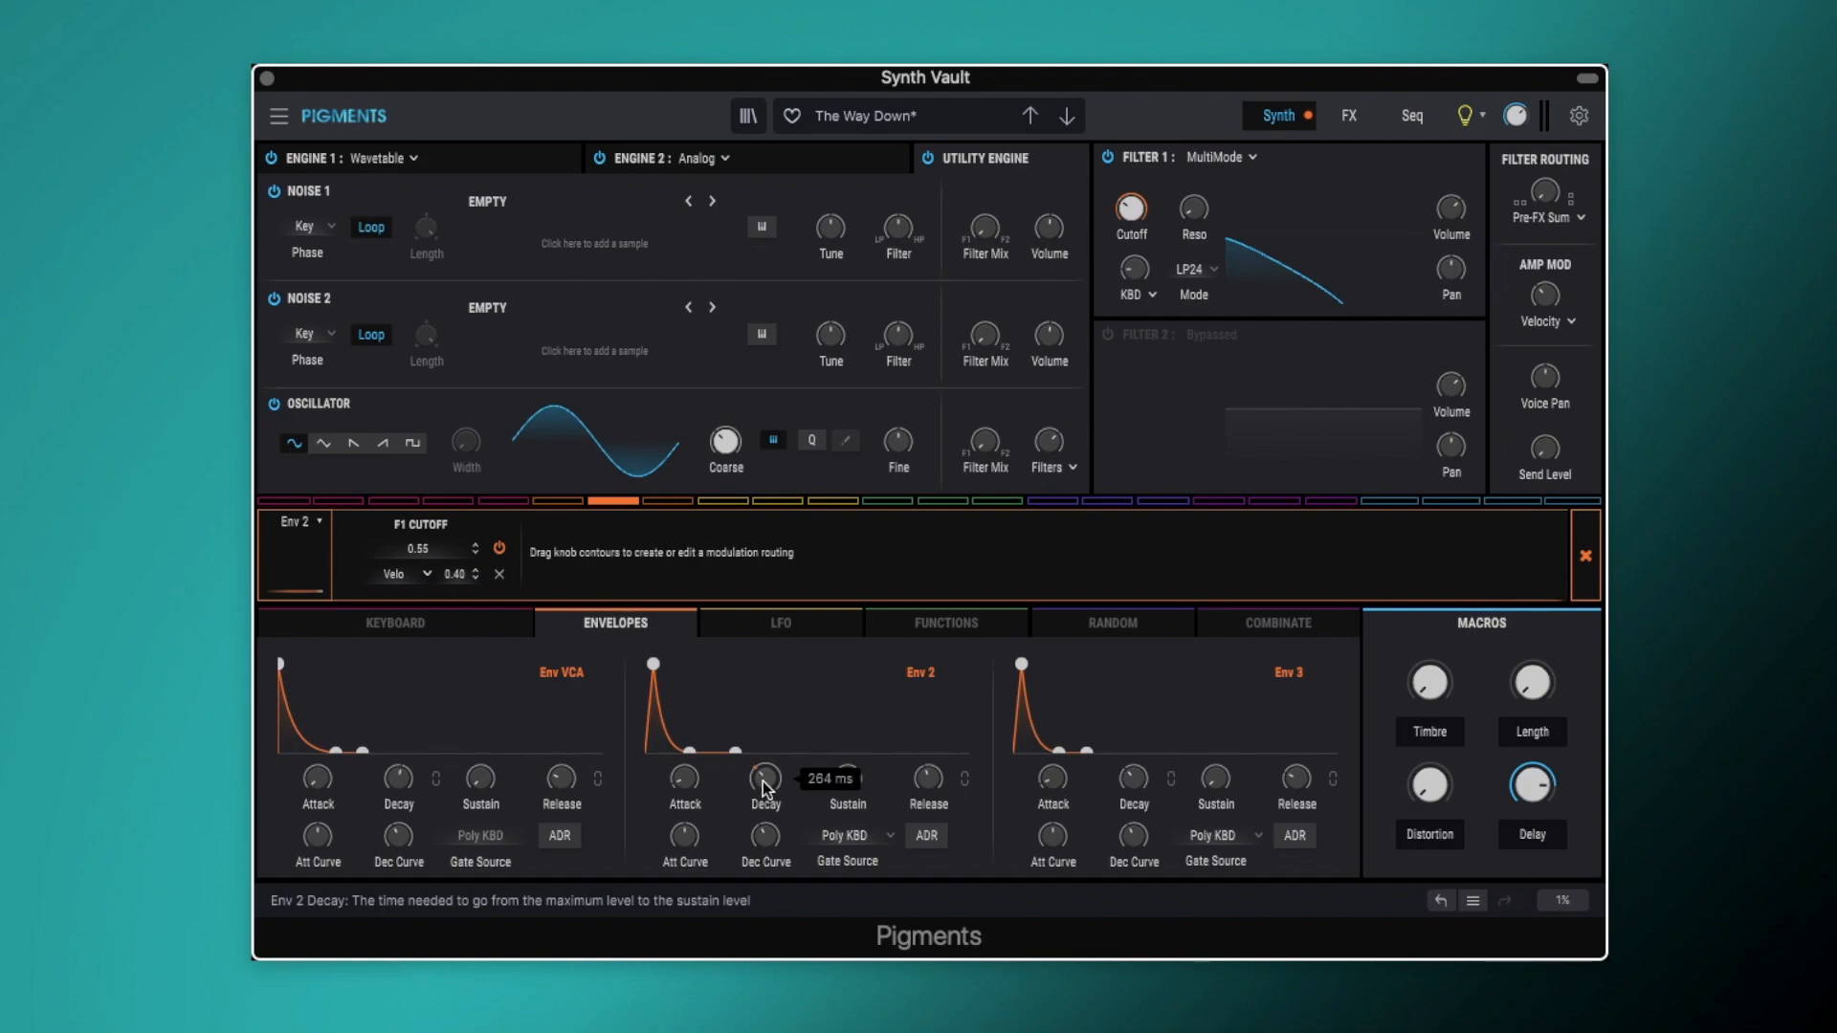
mouse_move(922, 785)
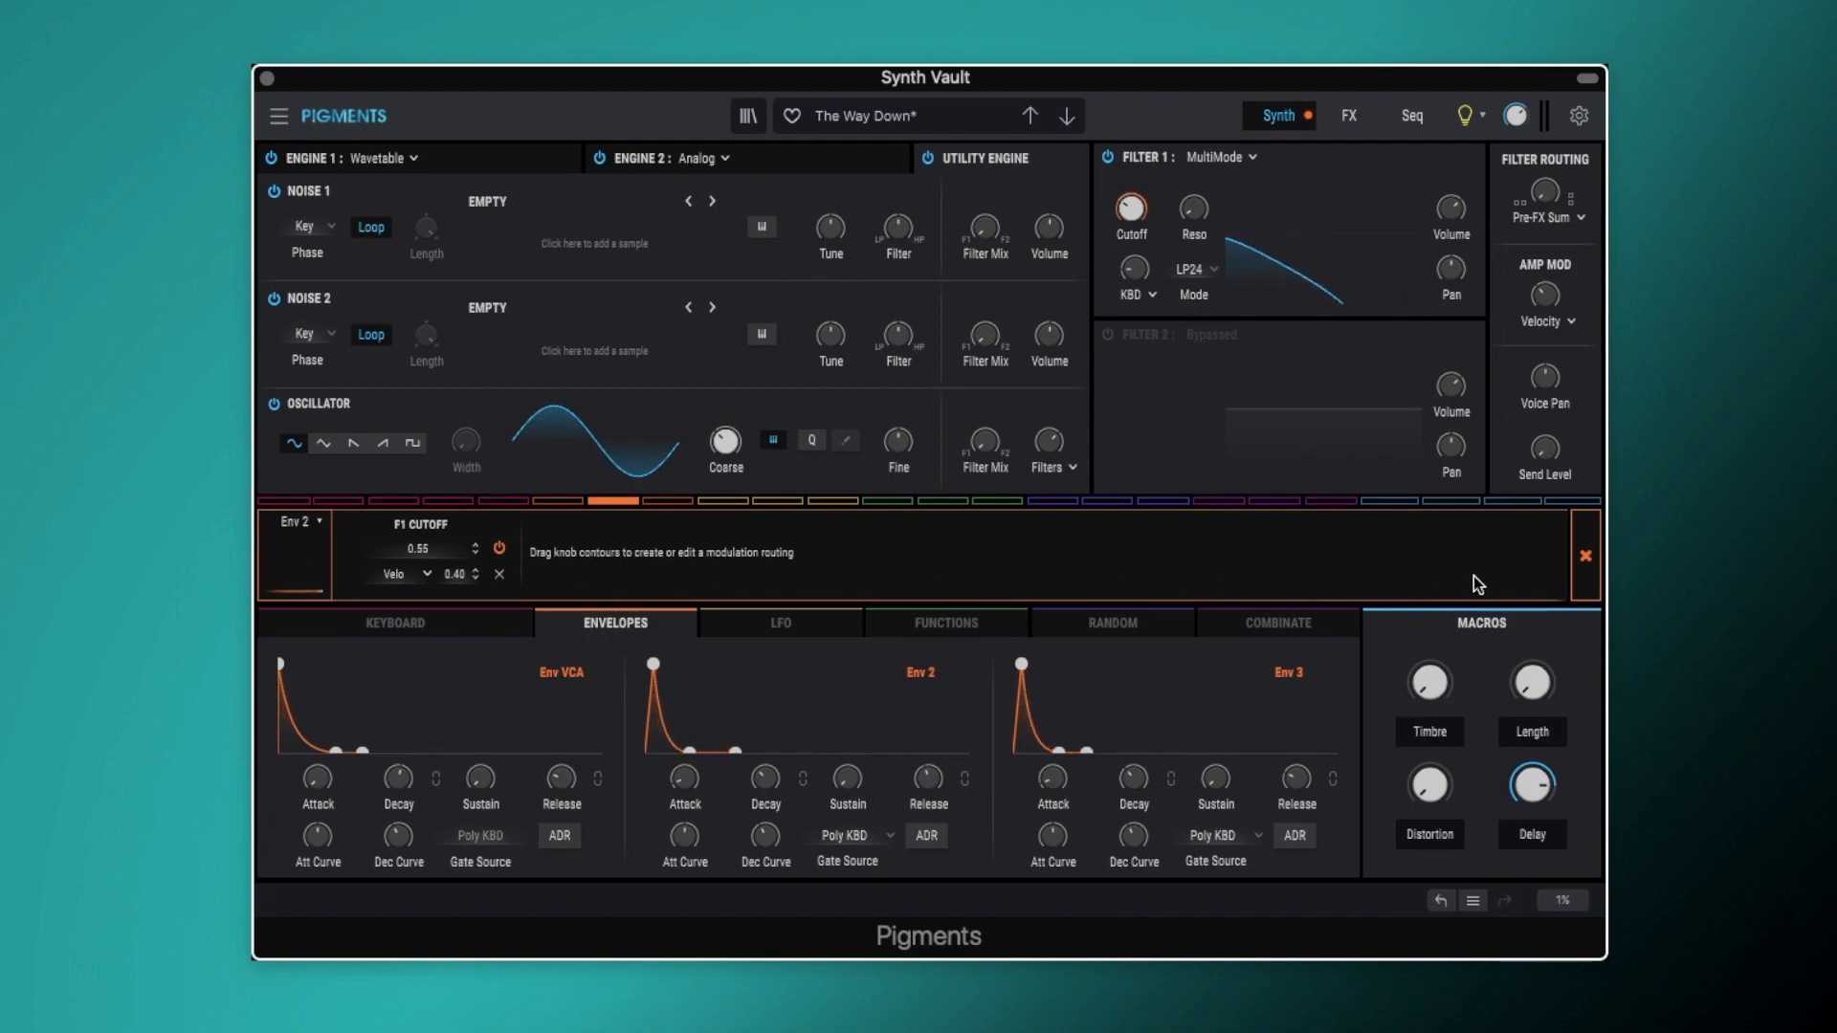
click(1587, 556)
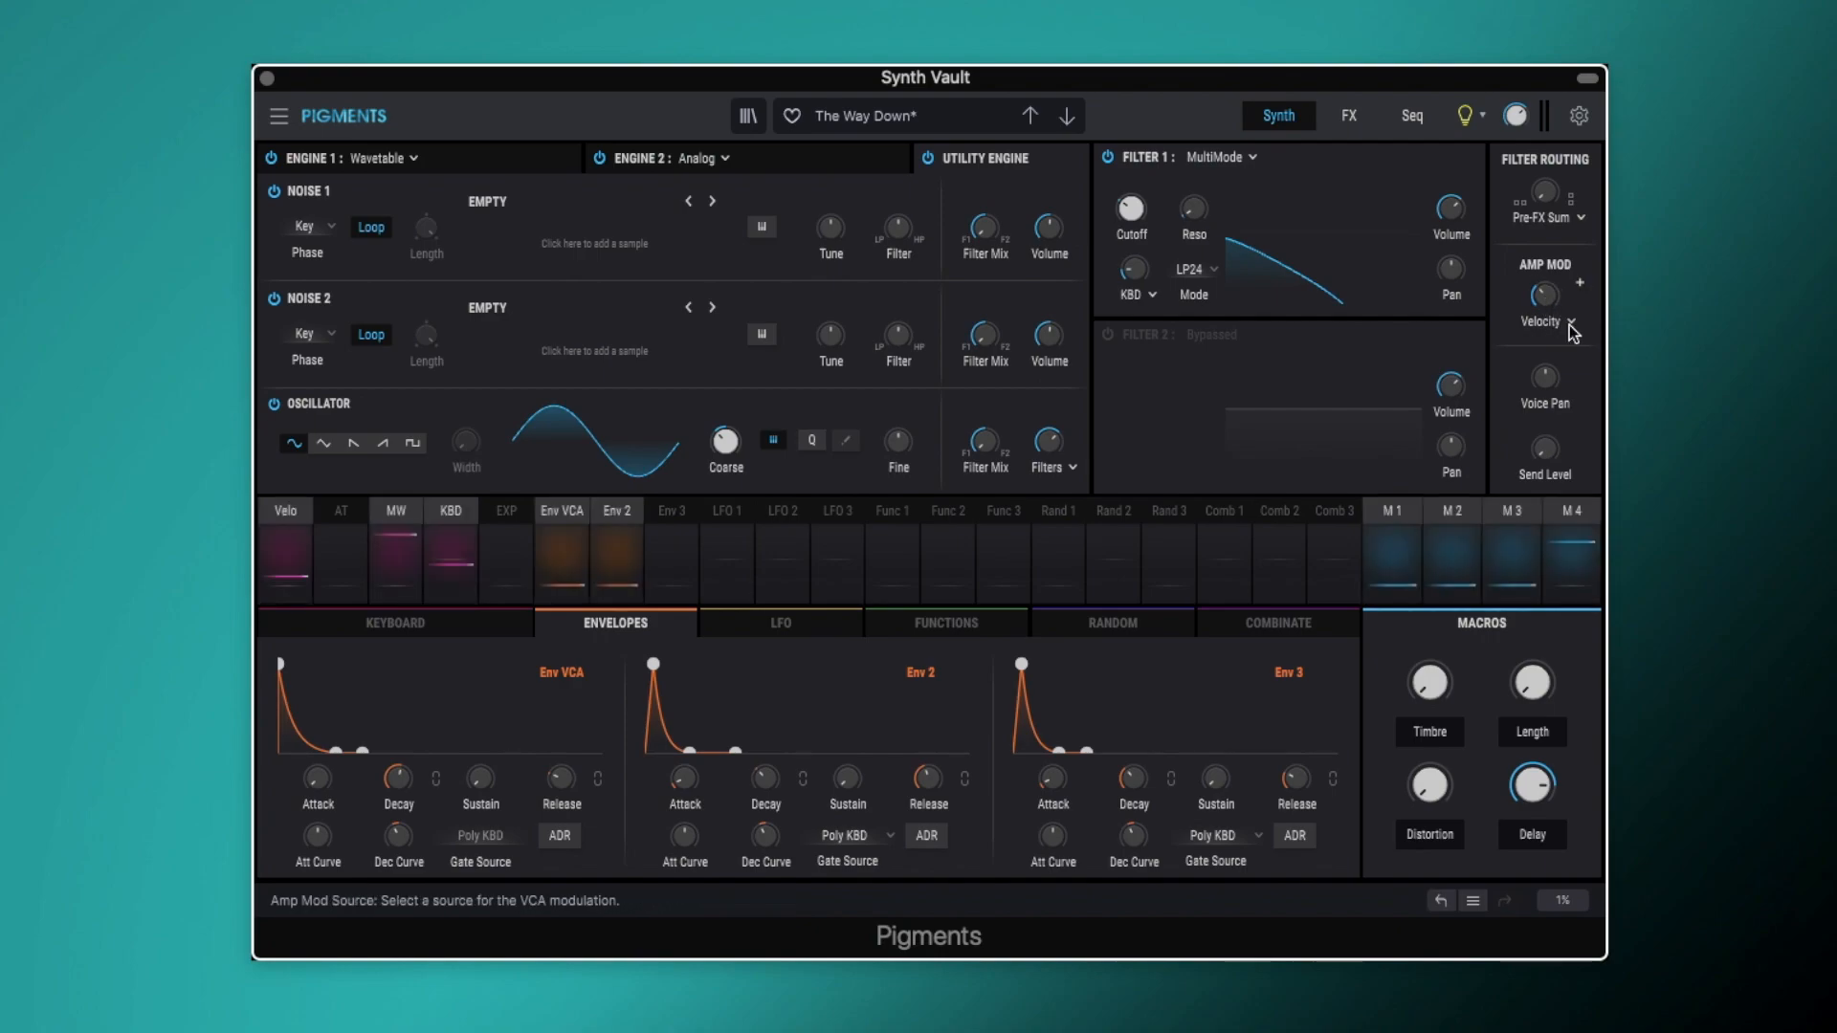
mouse_move(1546, 303)
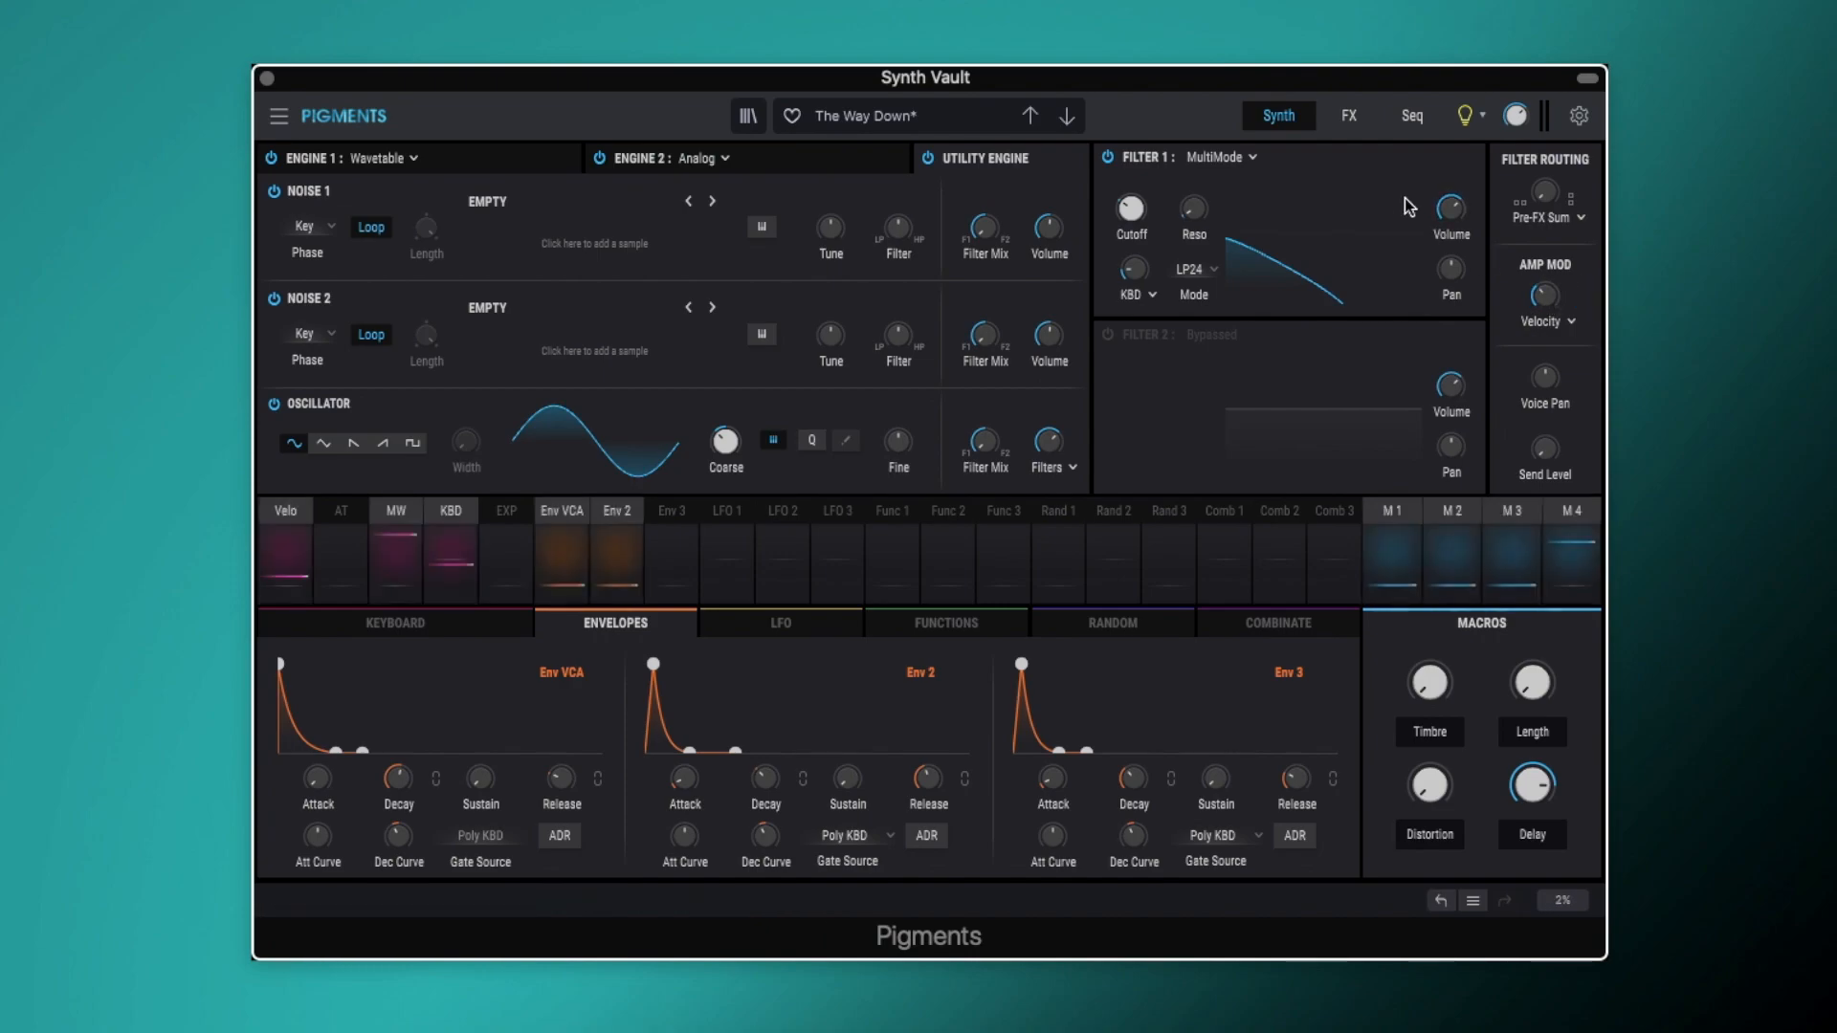
Step: Activate the arpeggiator and check its synced rate
click(1414, 114)
click(277, 160)
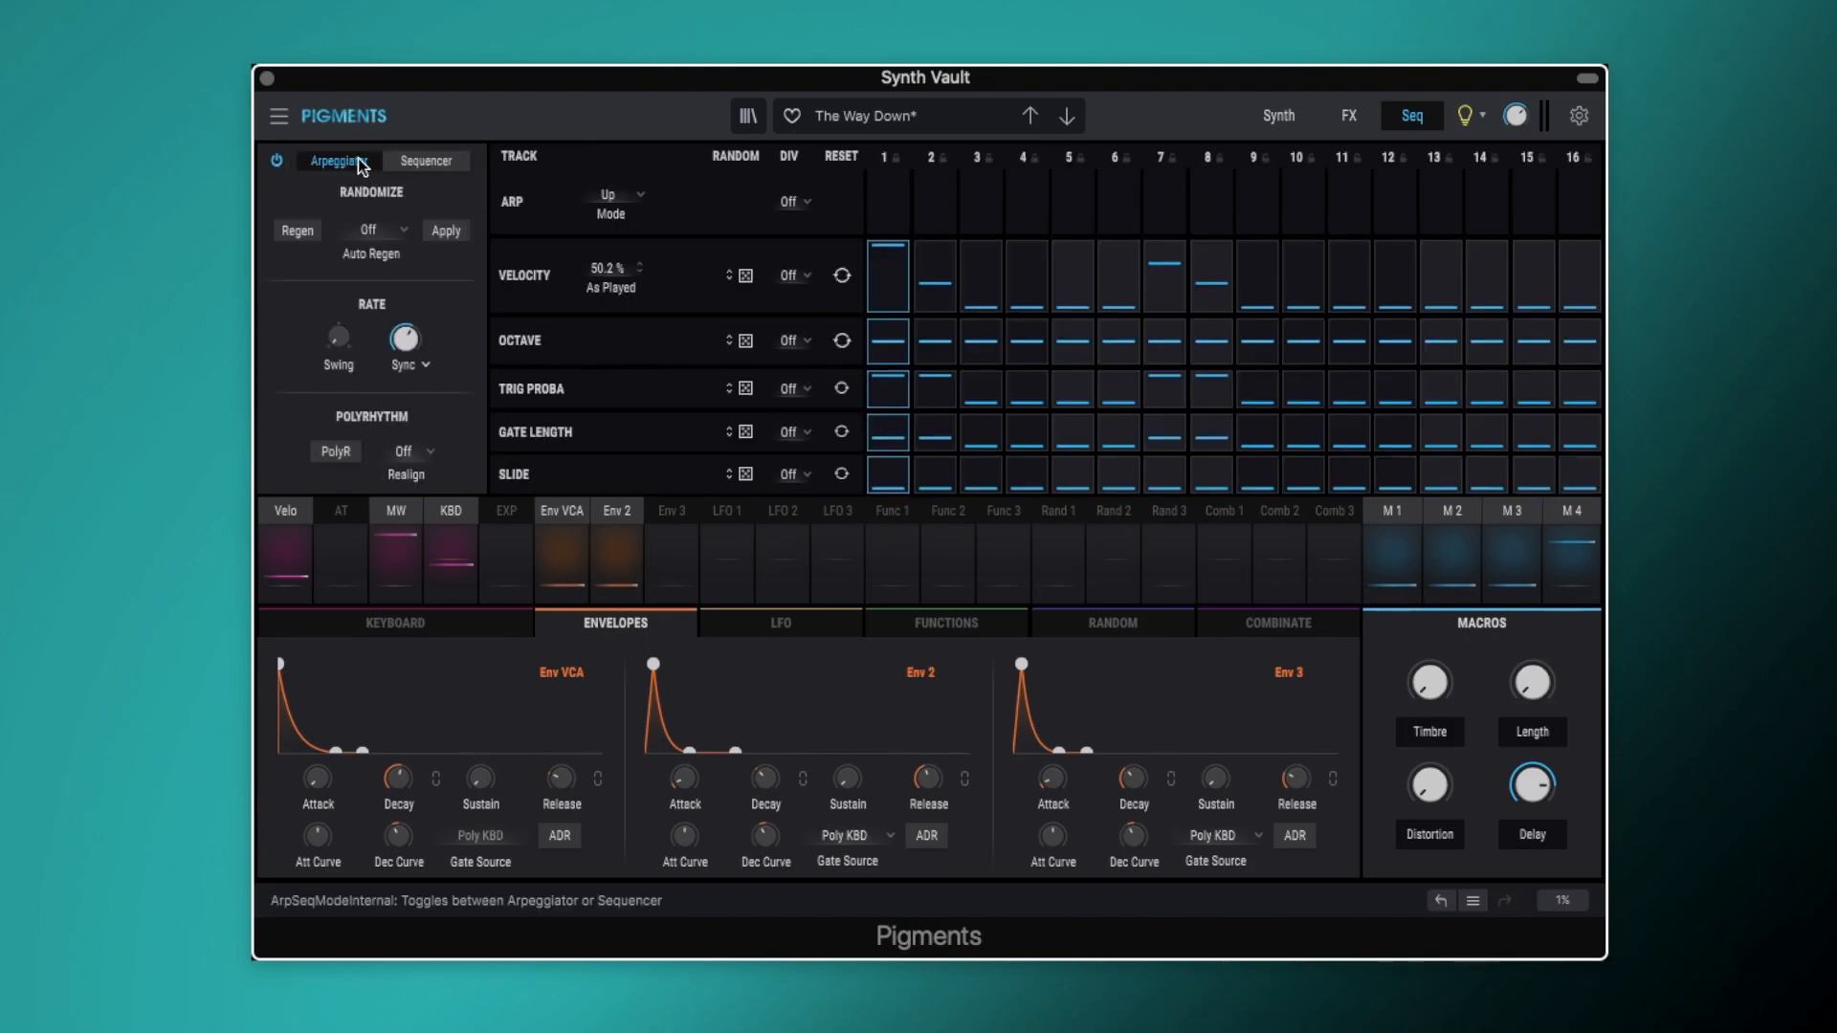
mouse_move(409, 345)
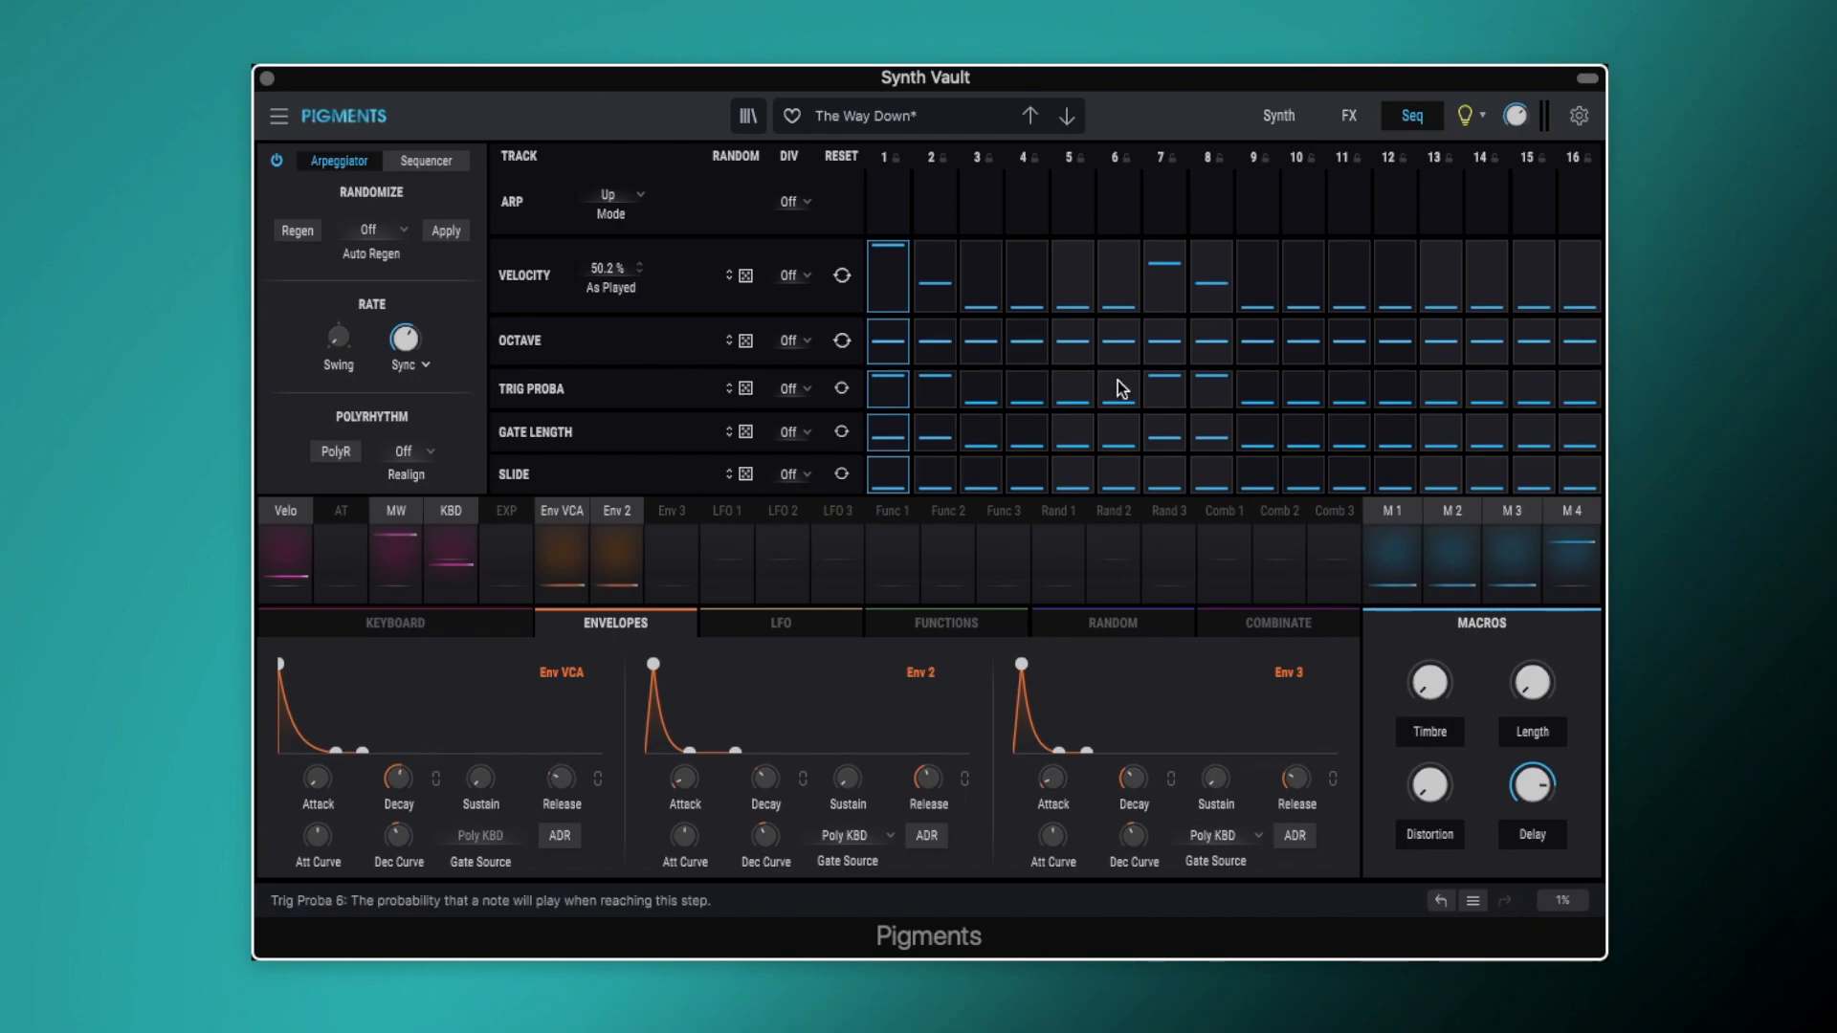
Step: Activate the Delay in FX A and look through the effect types available for its slot
mouse_move(915, 388)
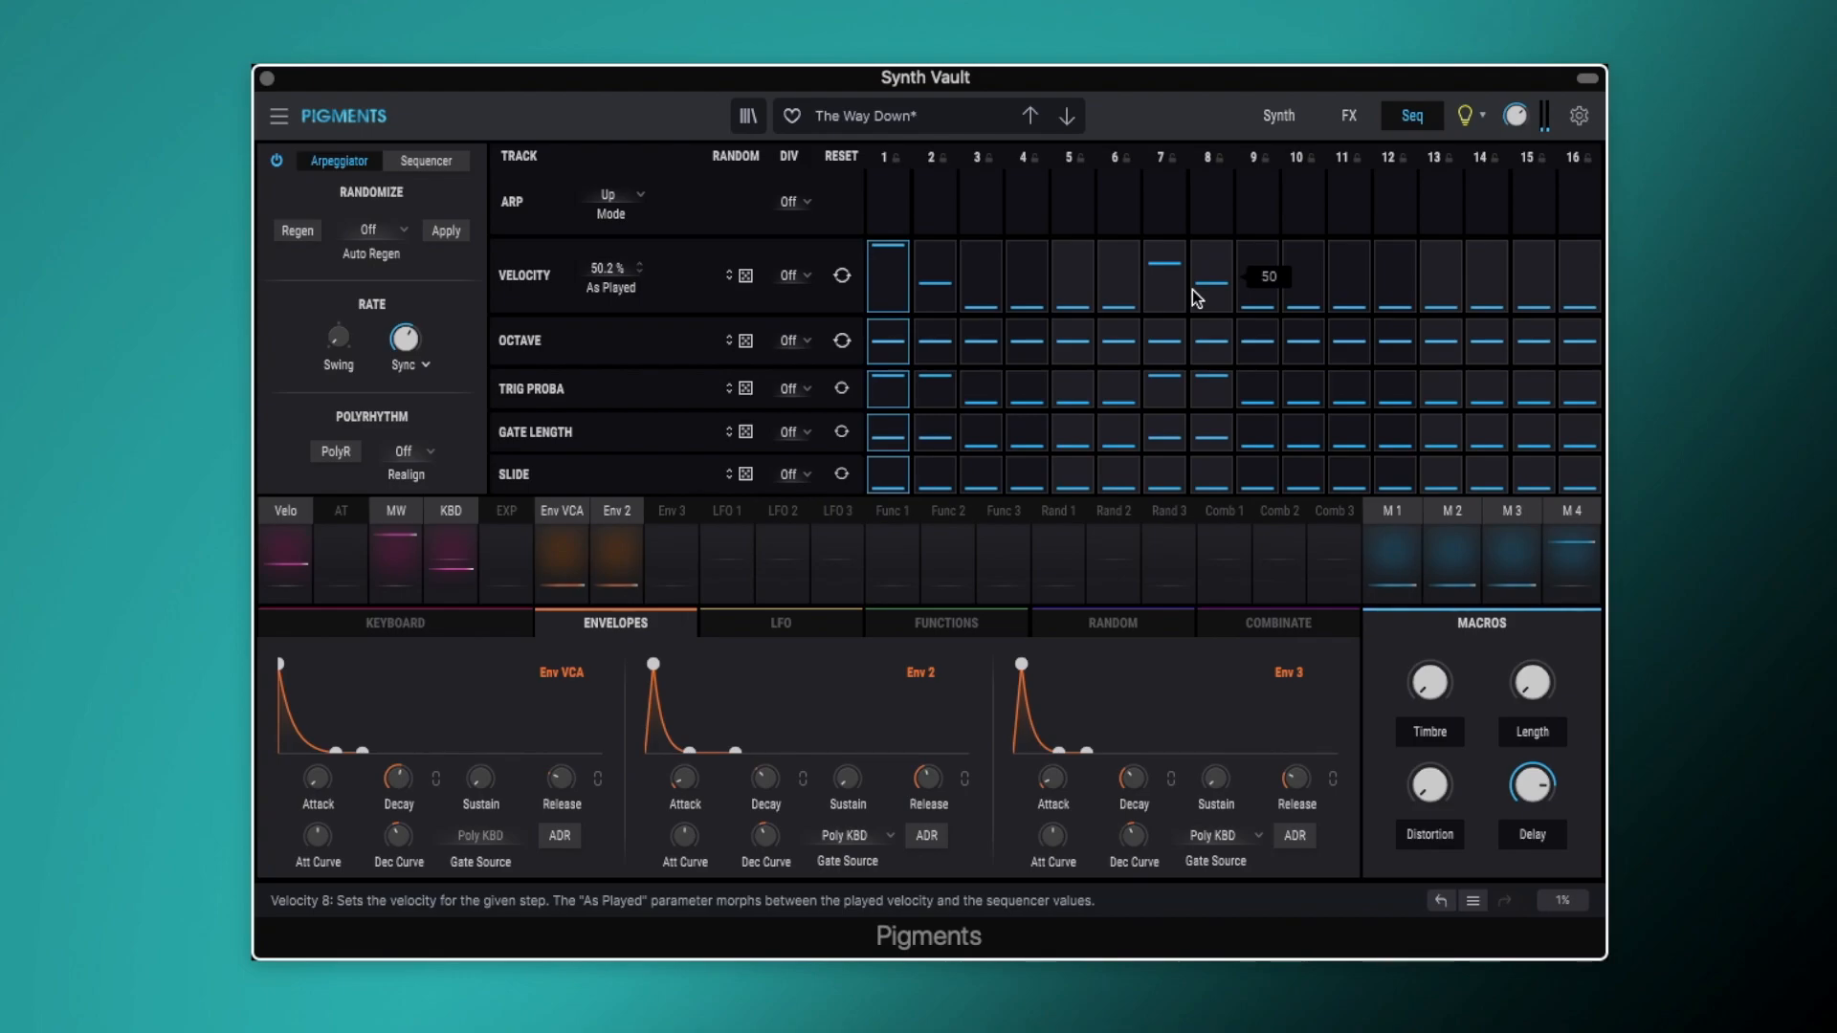
click(1352, 117)
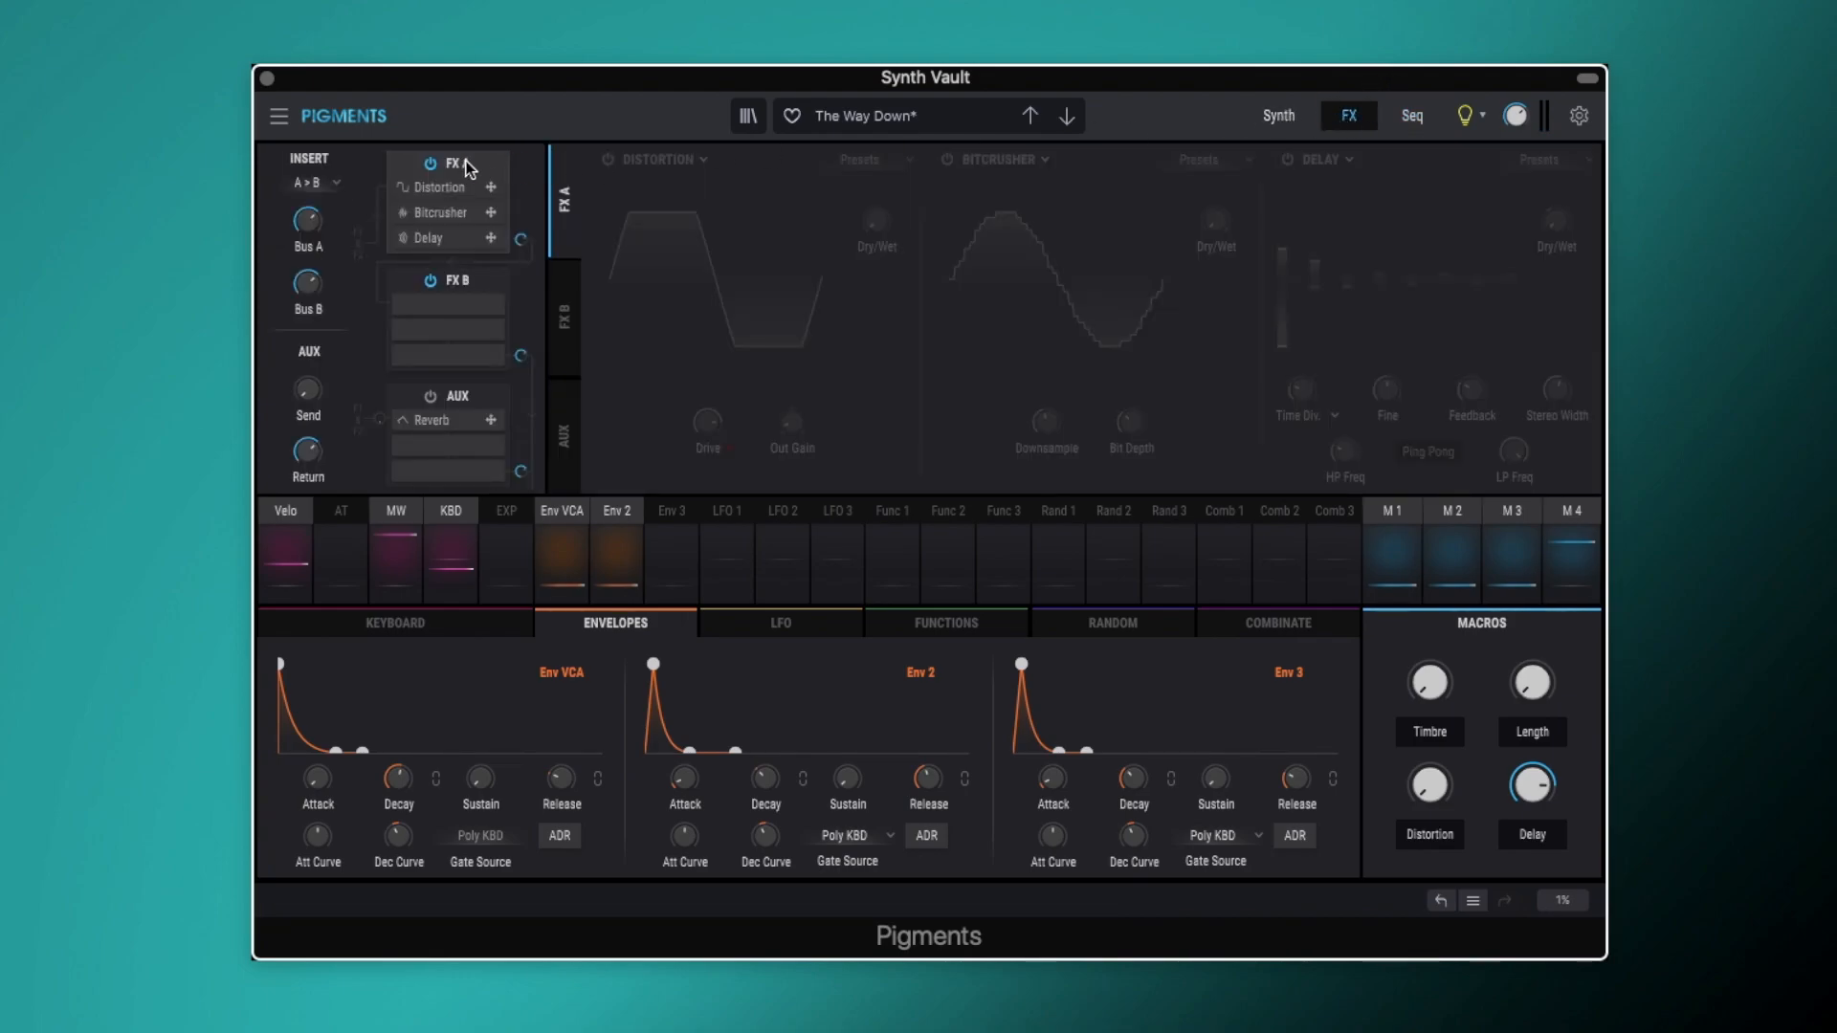
click(1288, 161)
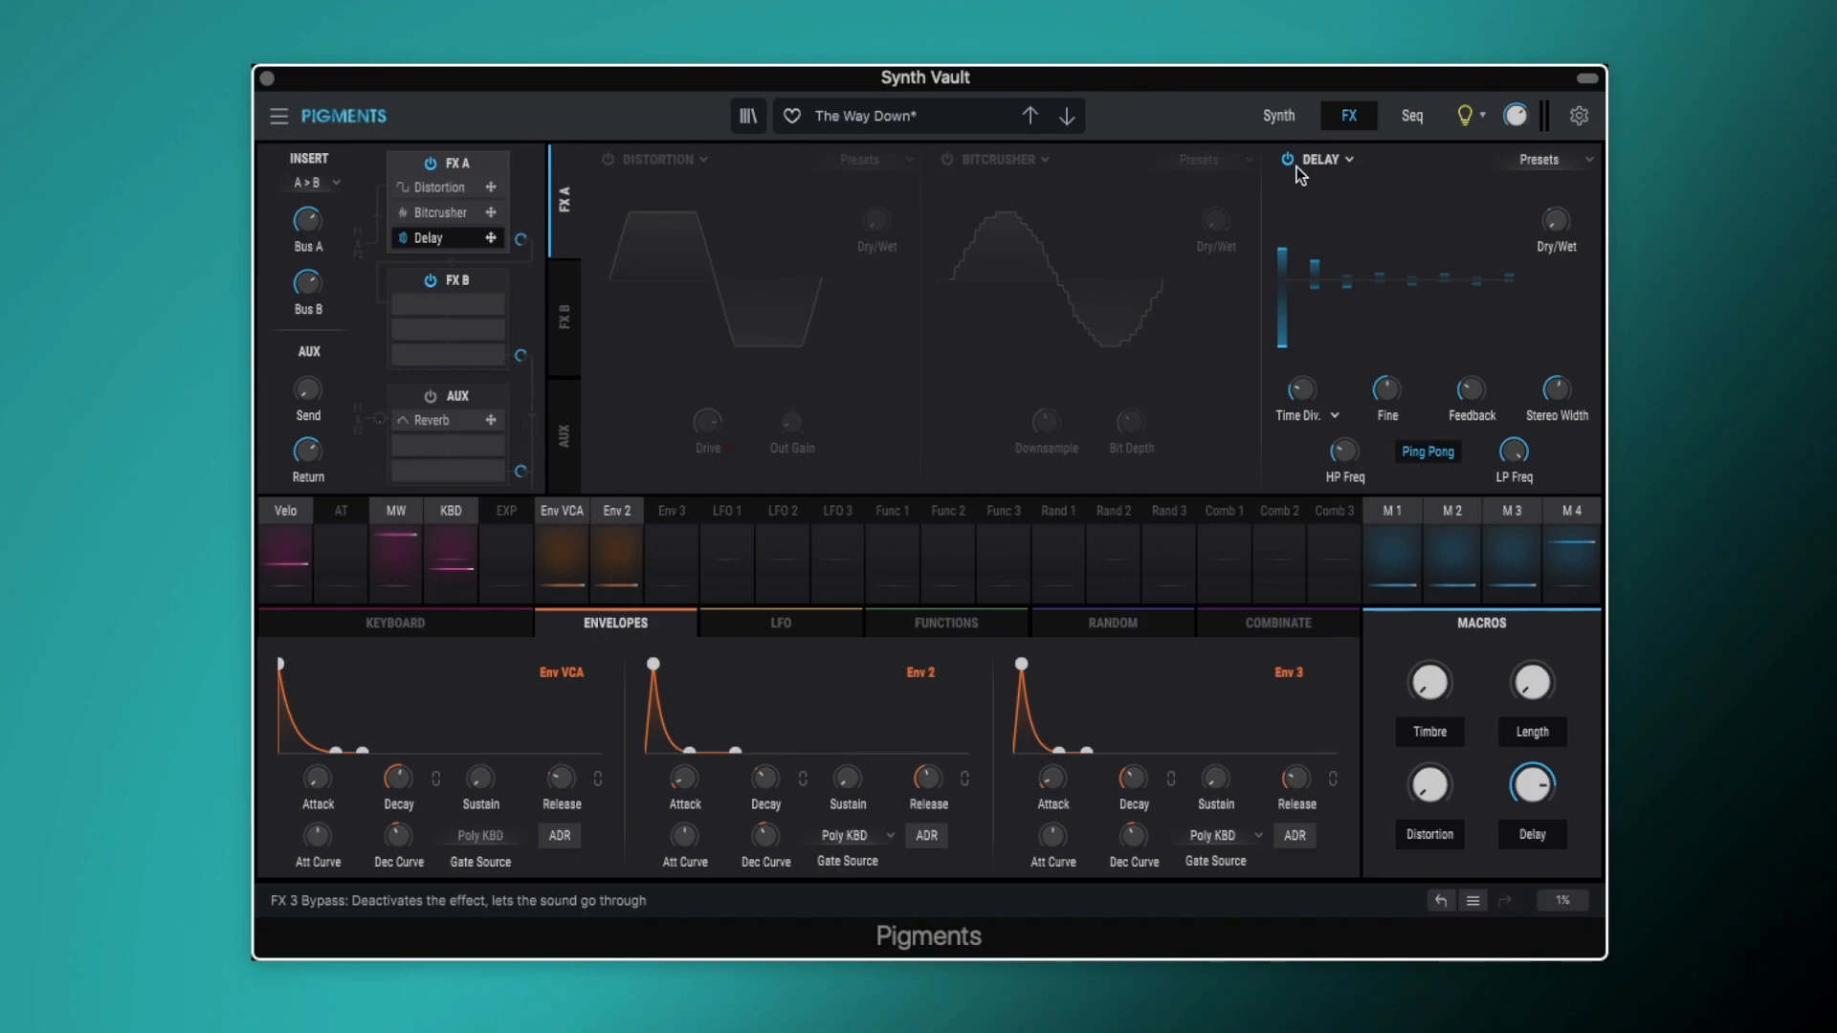
click(1352, 157)
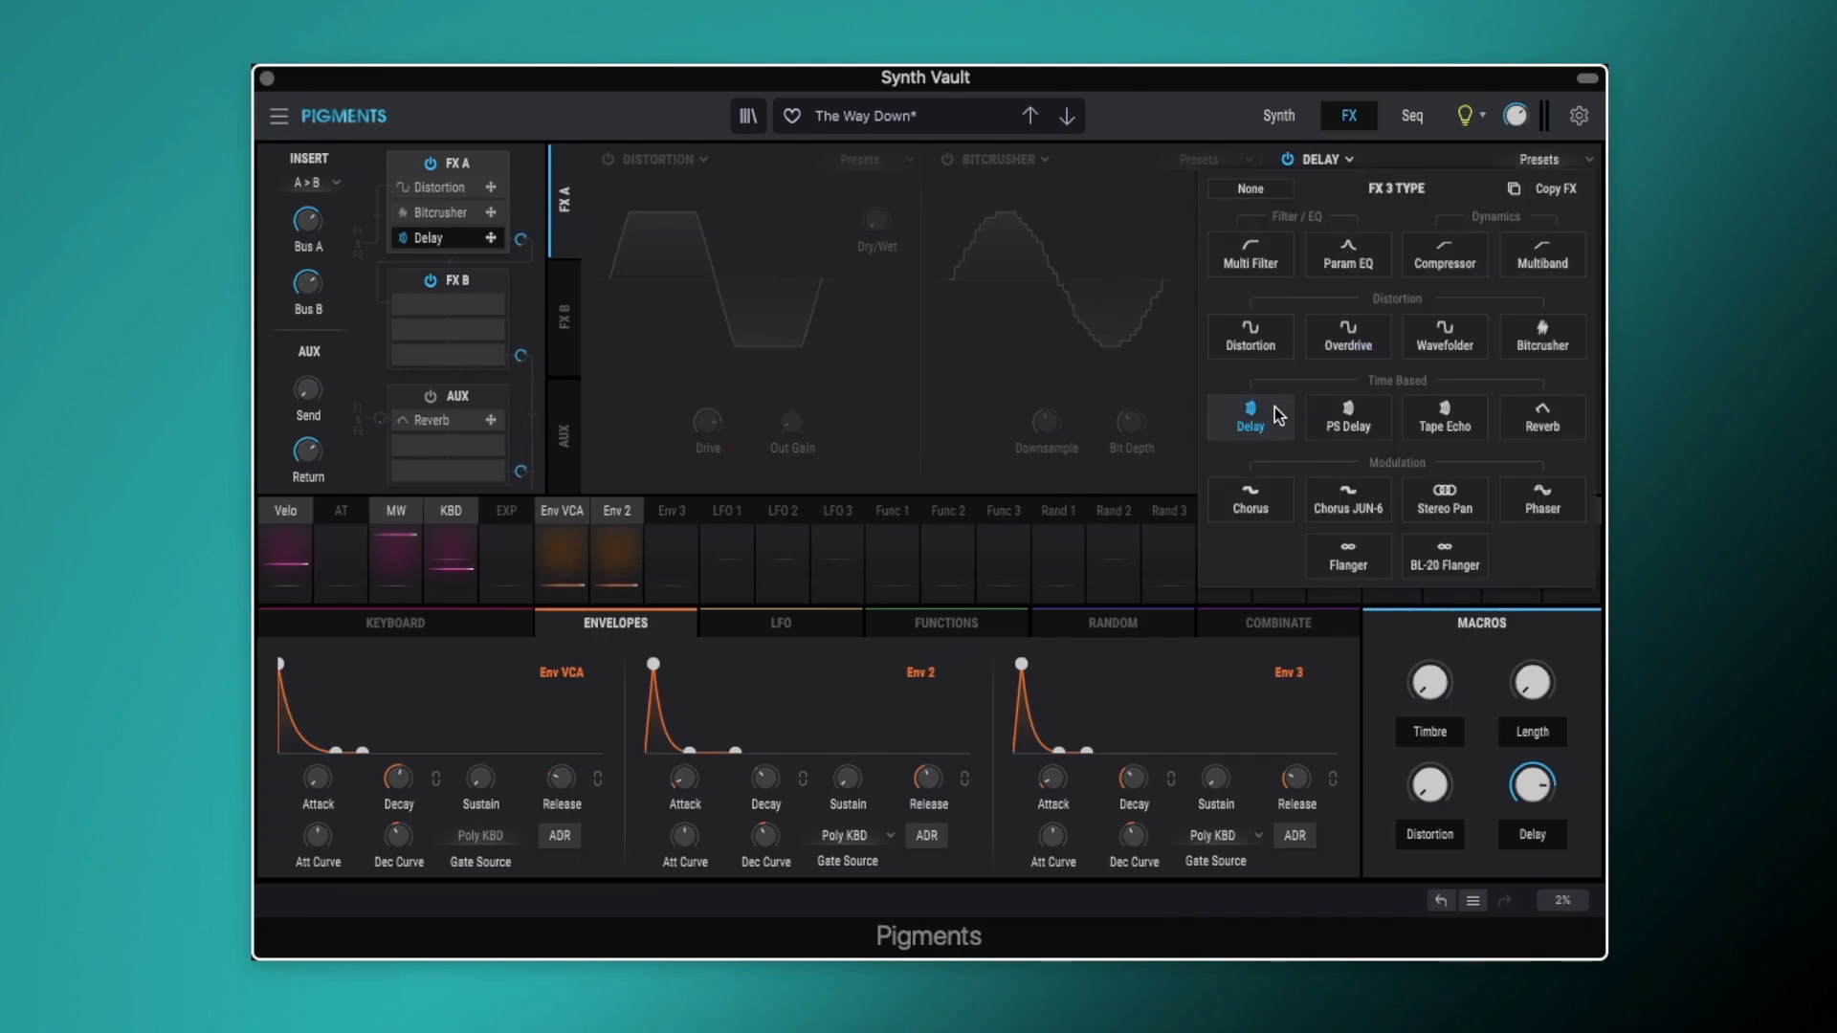
click(1341, 161)
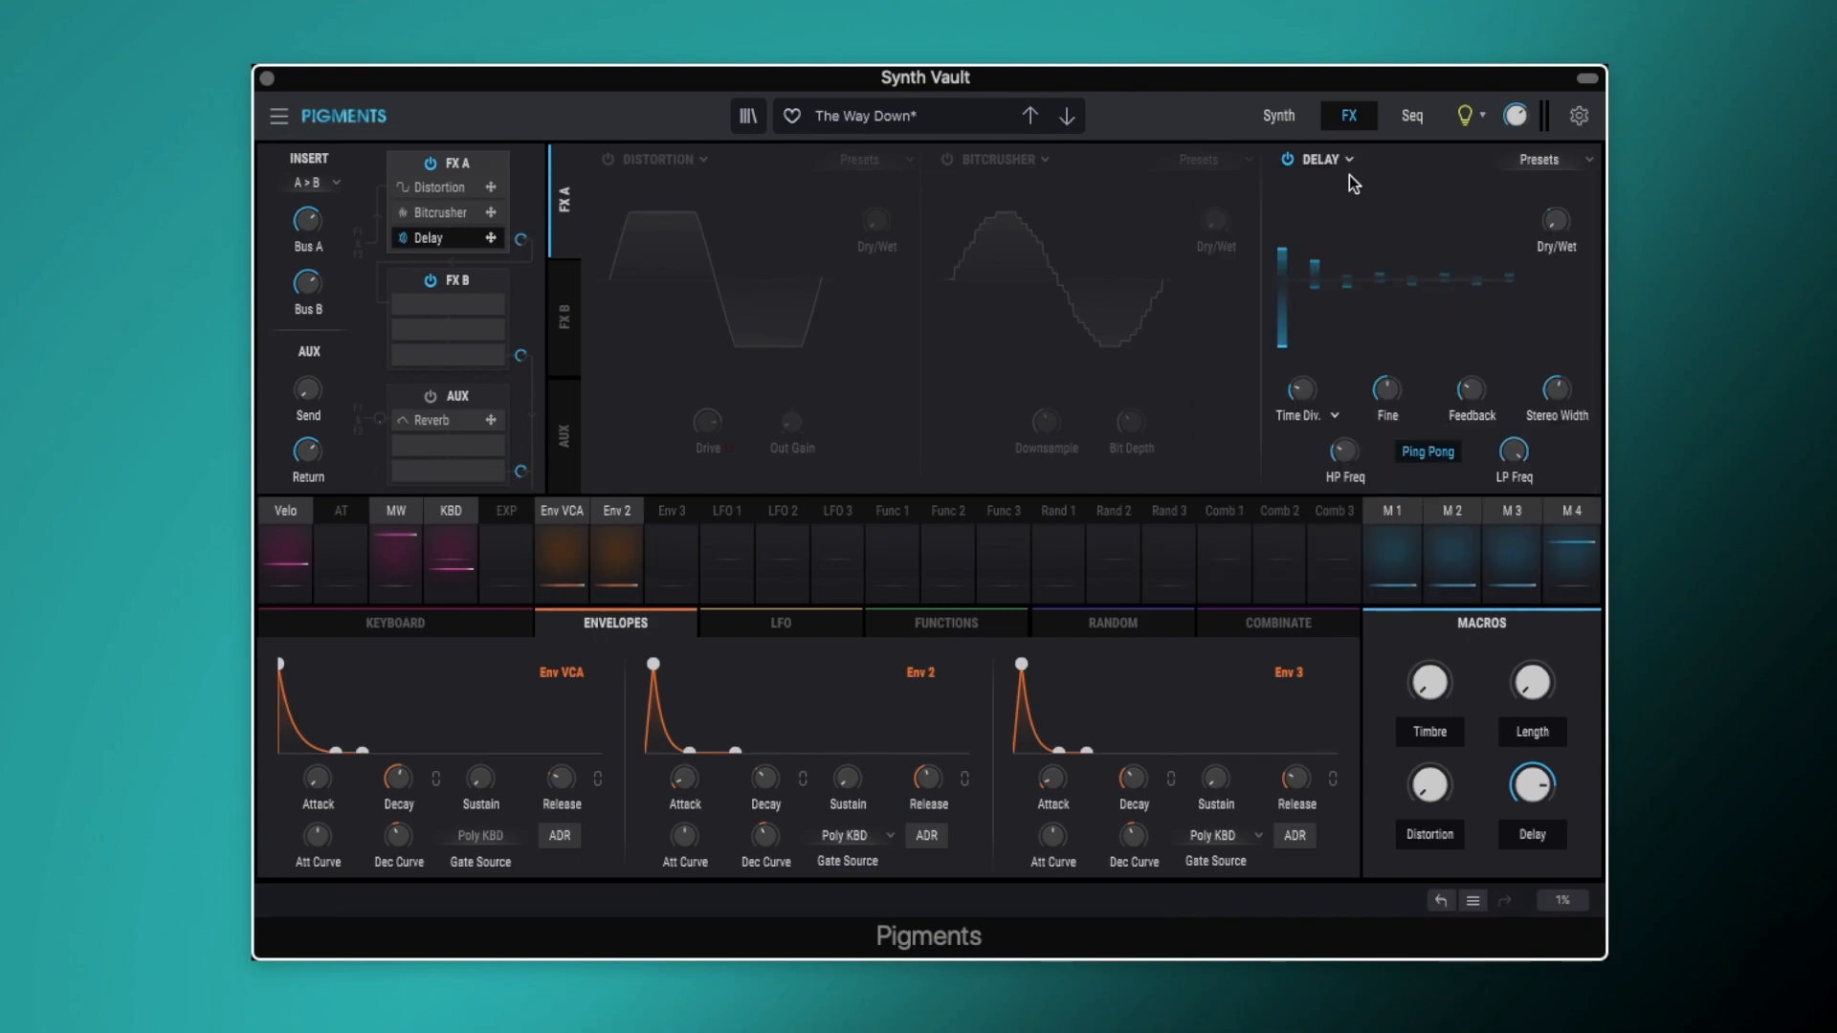
Step: Check the Delay's Dry/Wet amount and its modulation routing from Macro 4
mouse_move(1550, 222)
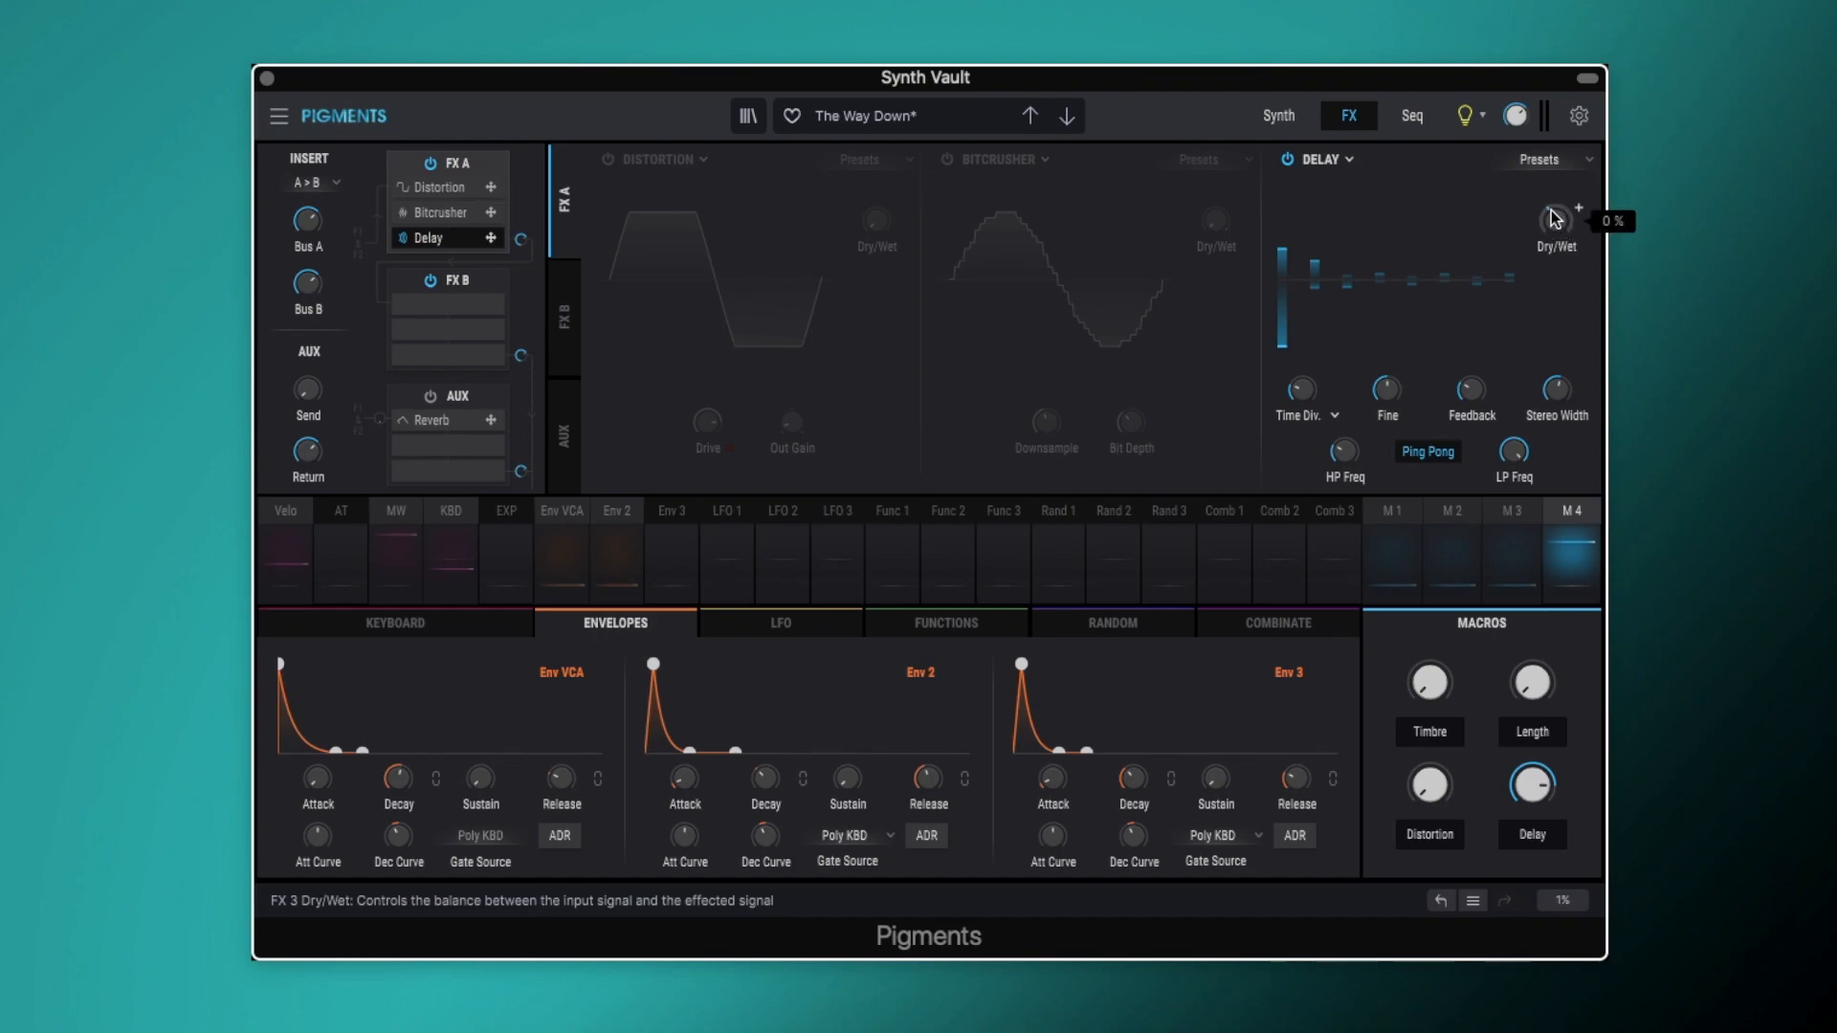
click(1564, 514)
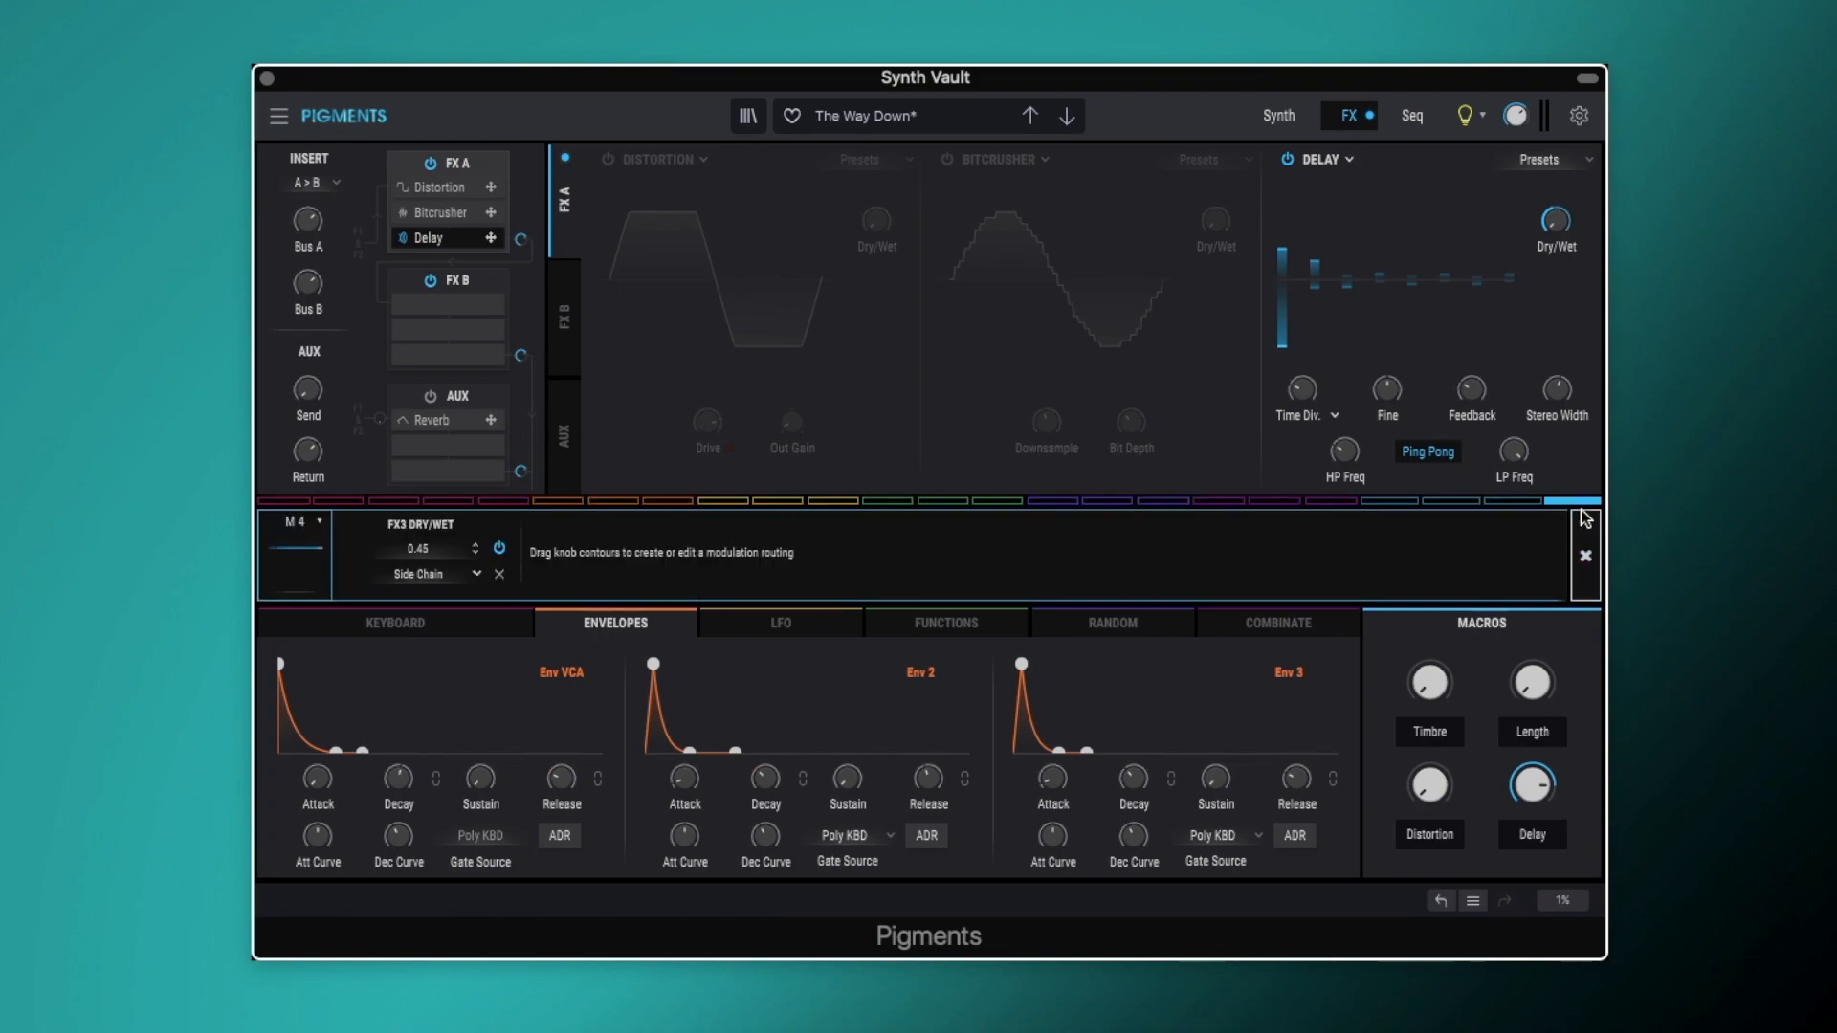
mouse_move(1543, 699)
mouse_move(1534, 786)
click(1585, 584)
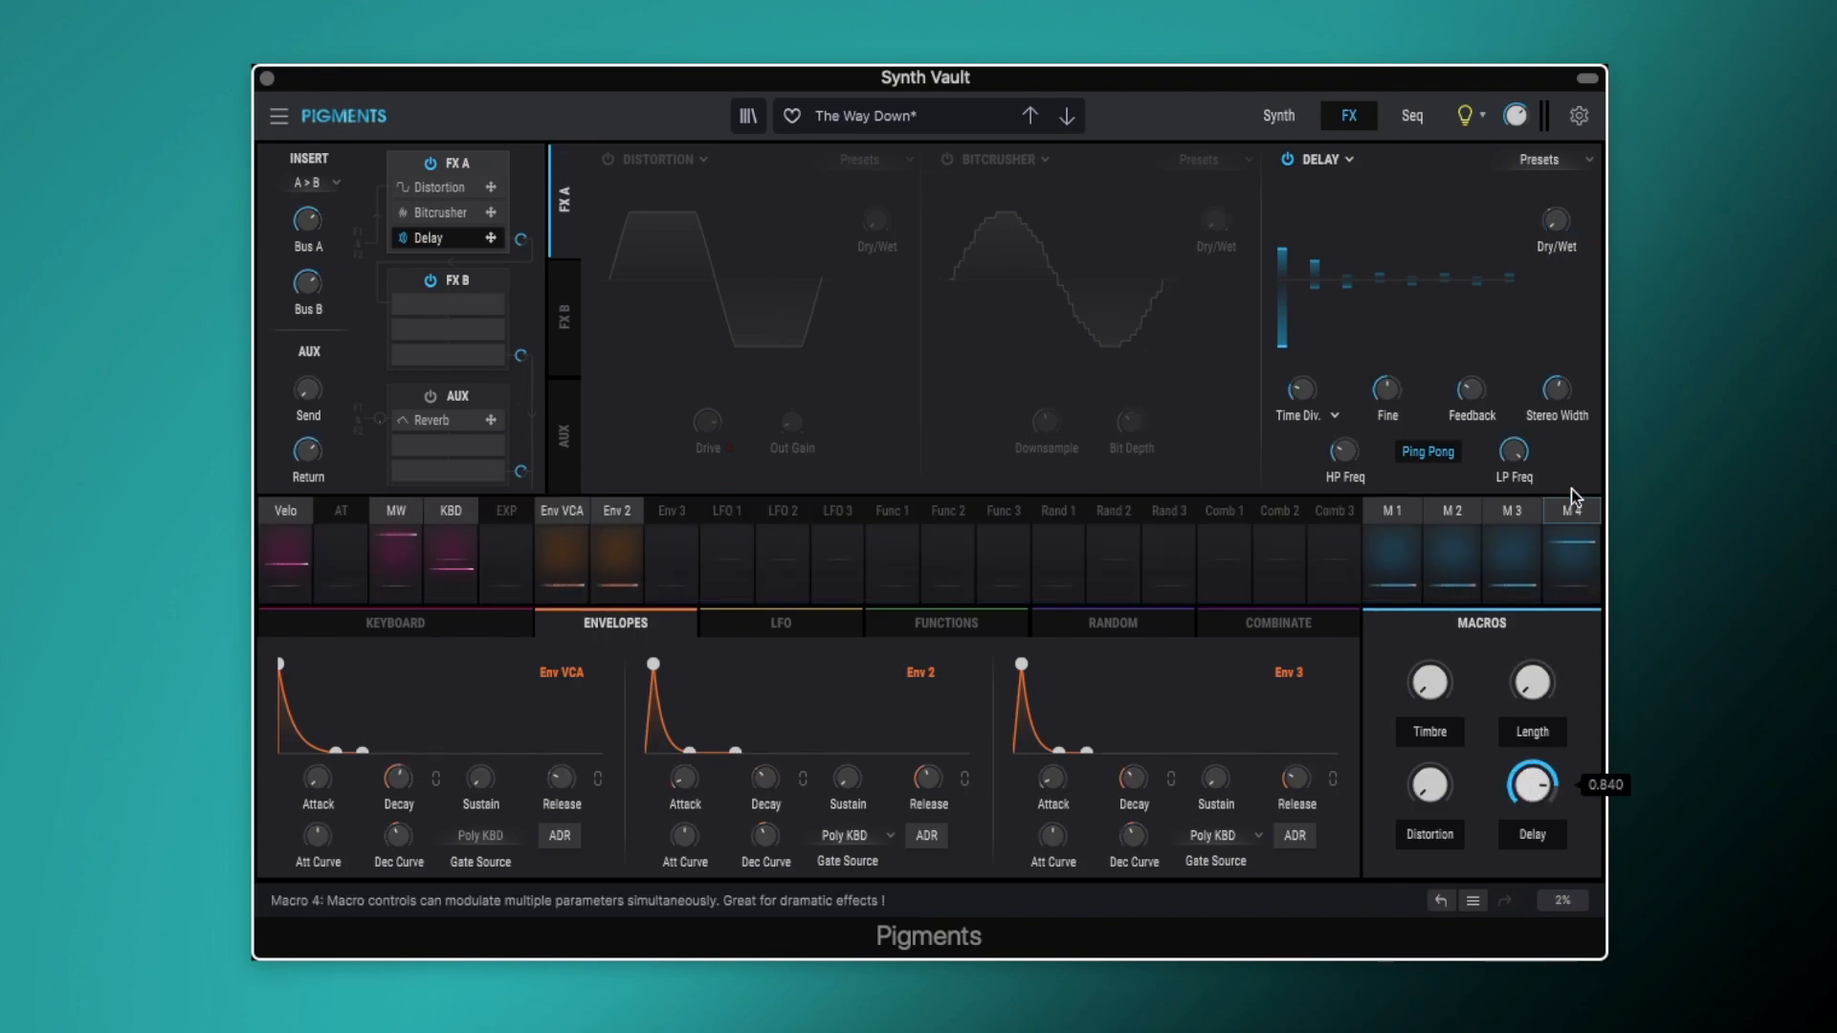
mouse_move(1554, 222)
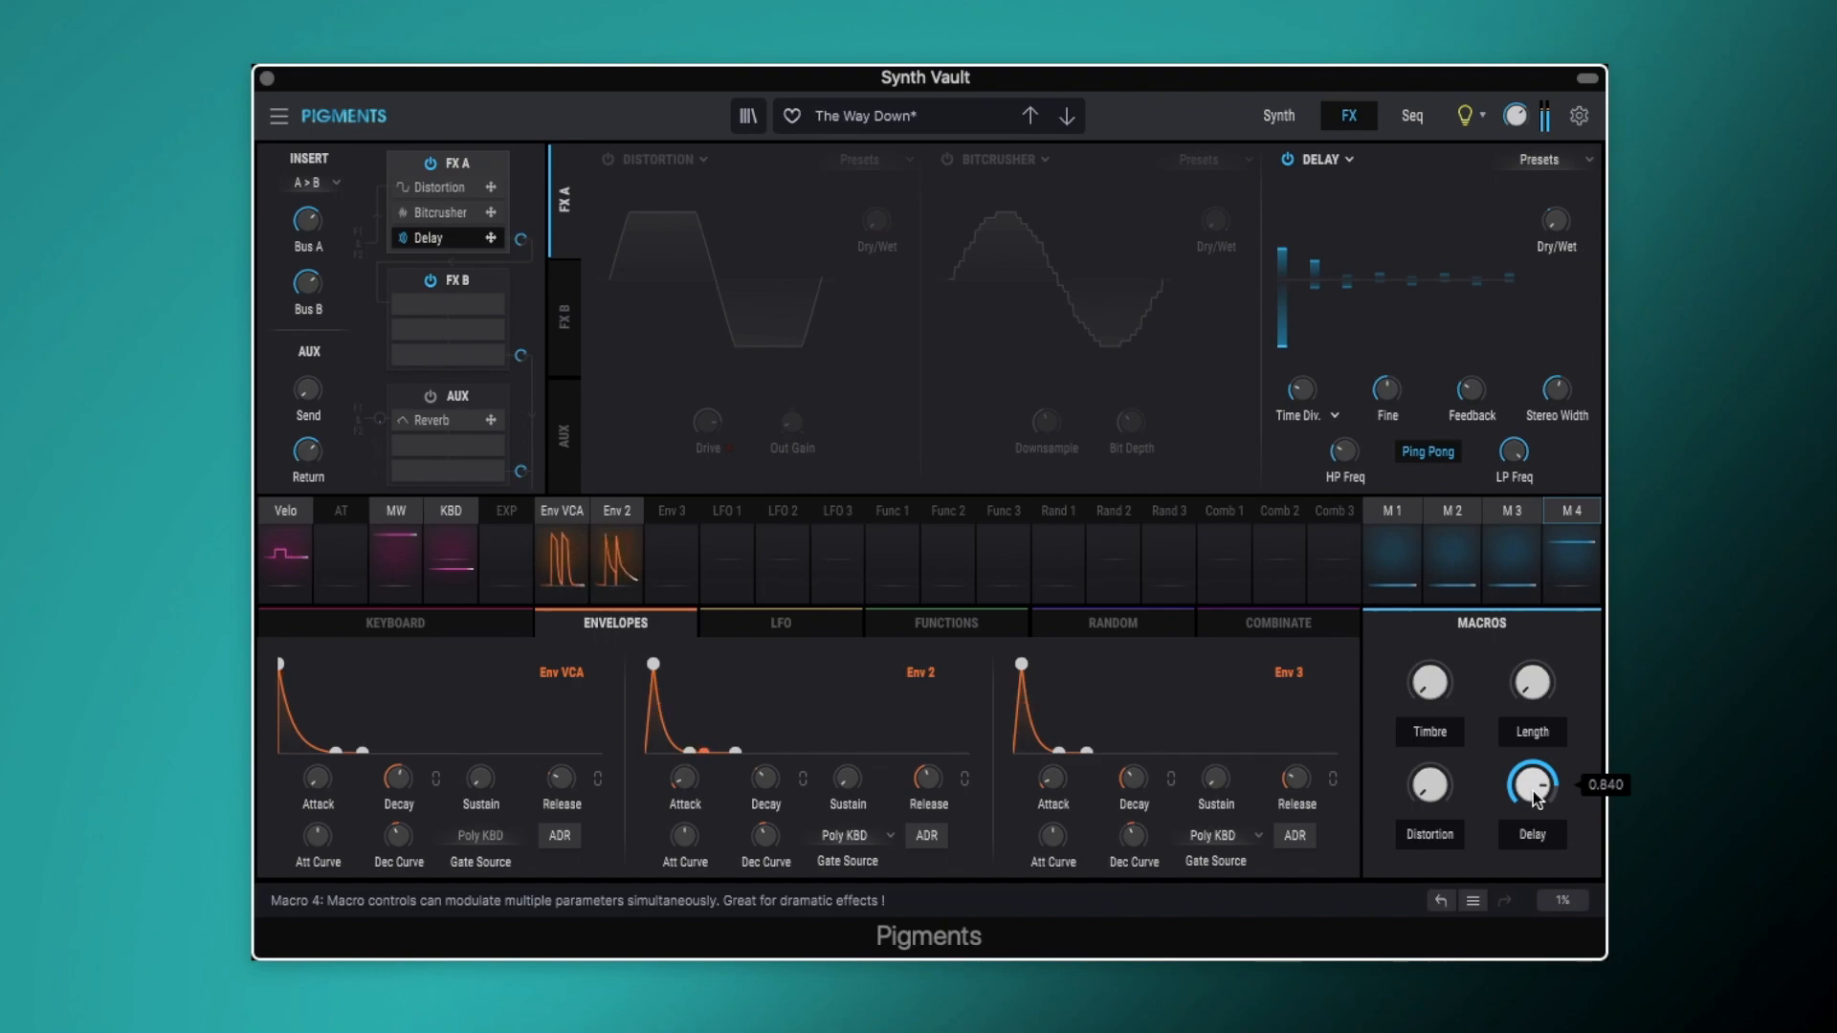
Step: Check the Delay's time division, fine time, feedback and stereo width
mouse_move(1301, 395)
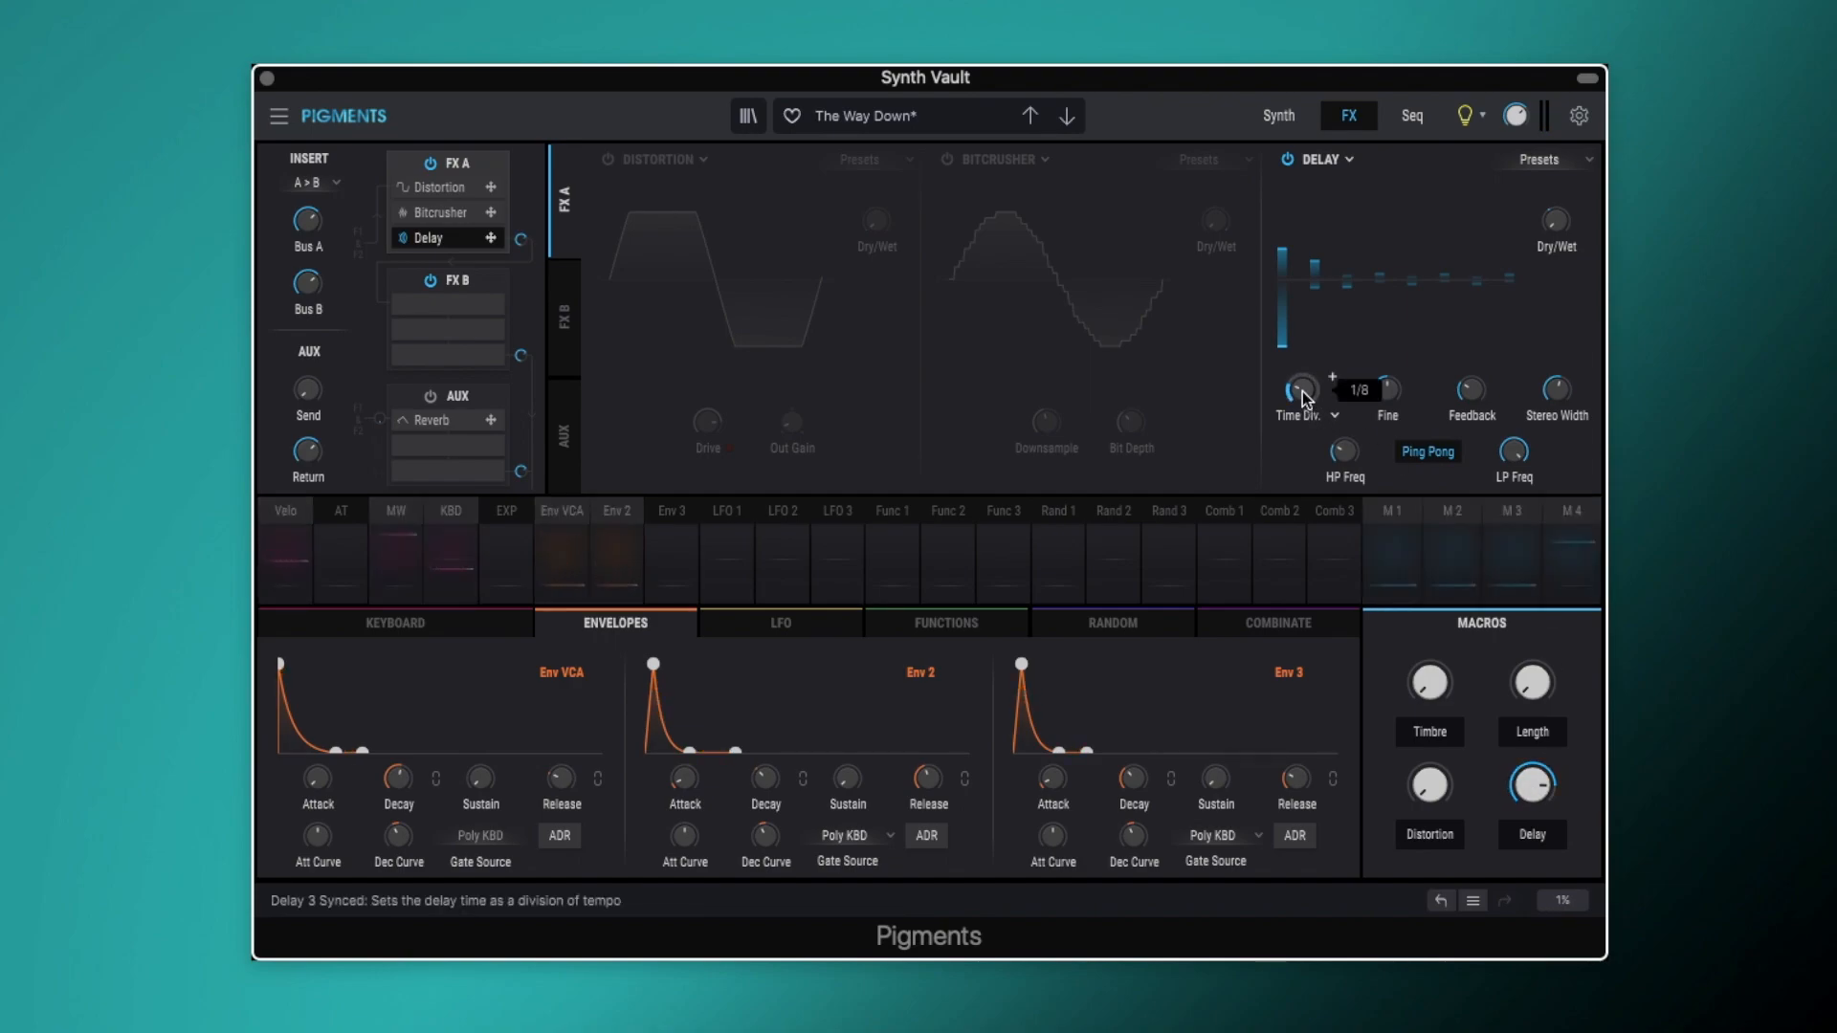
mouse_move(1394, 393)
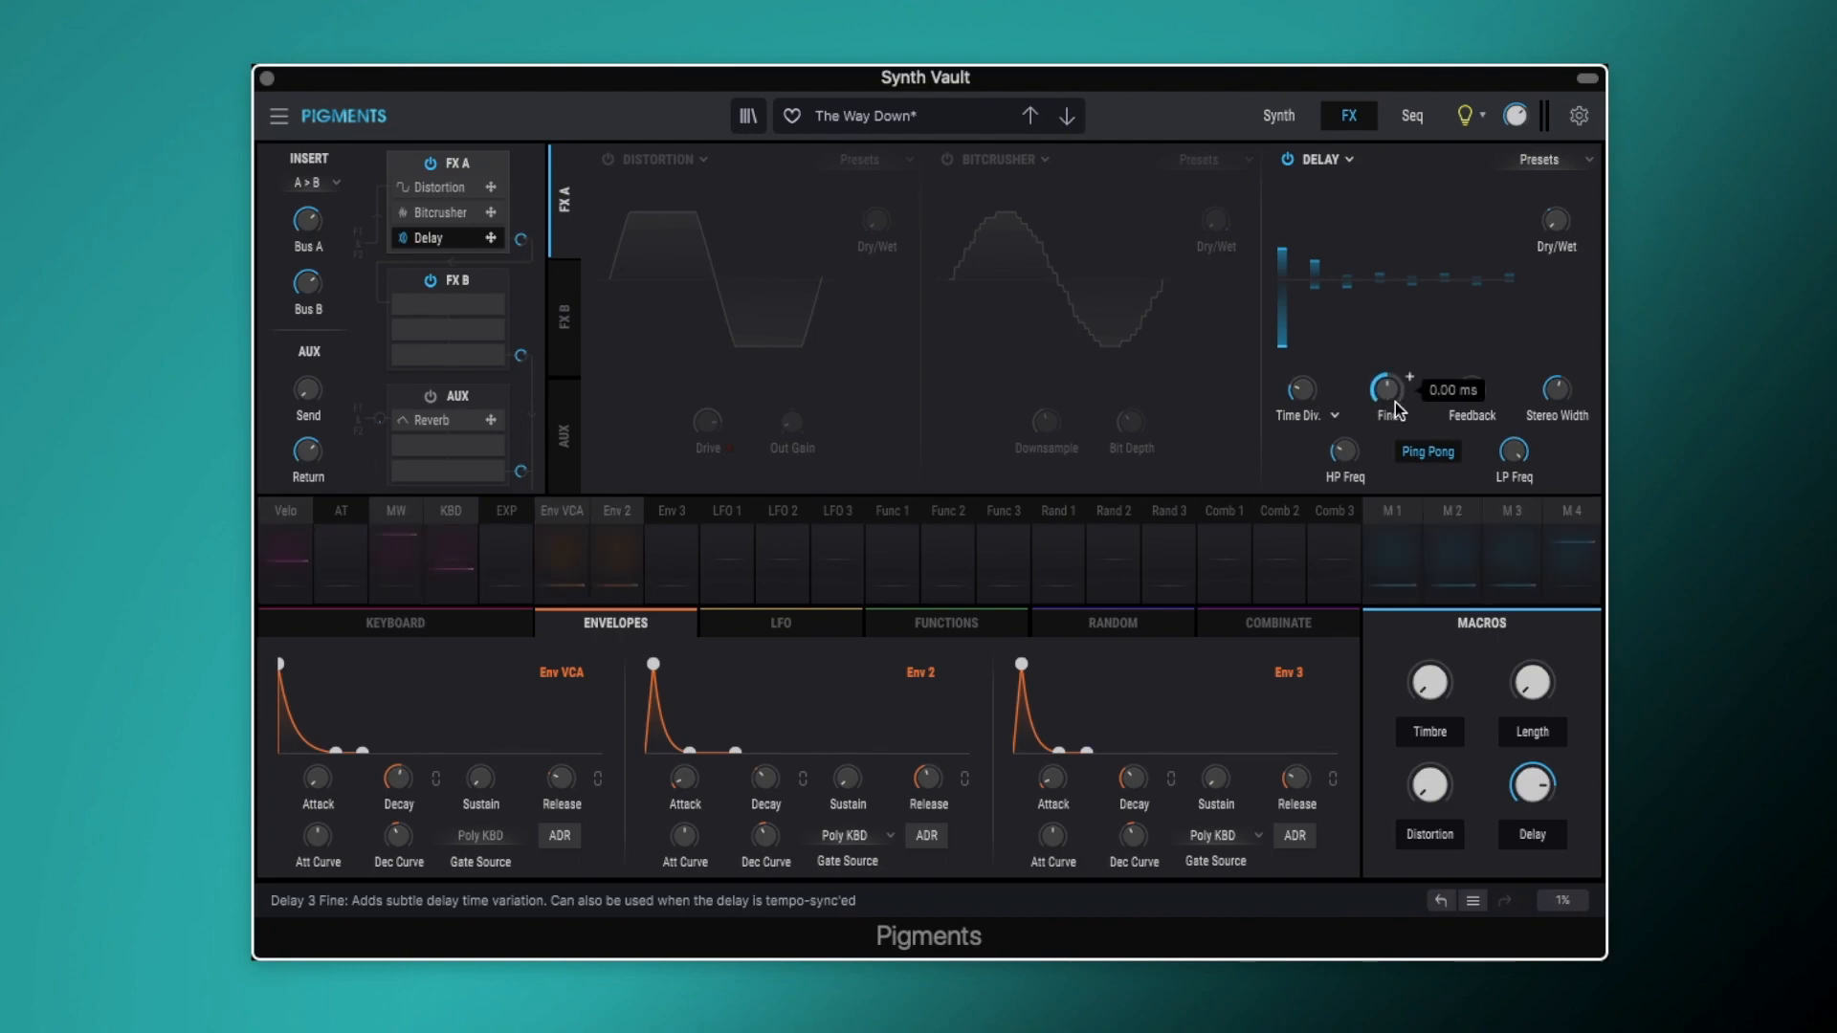
mouse_move(1470, 391)
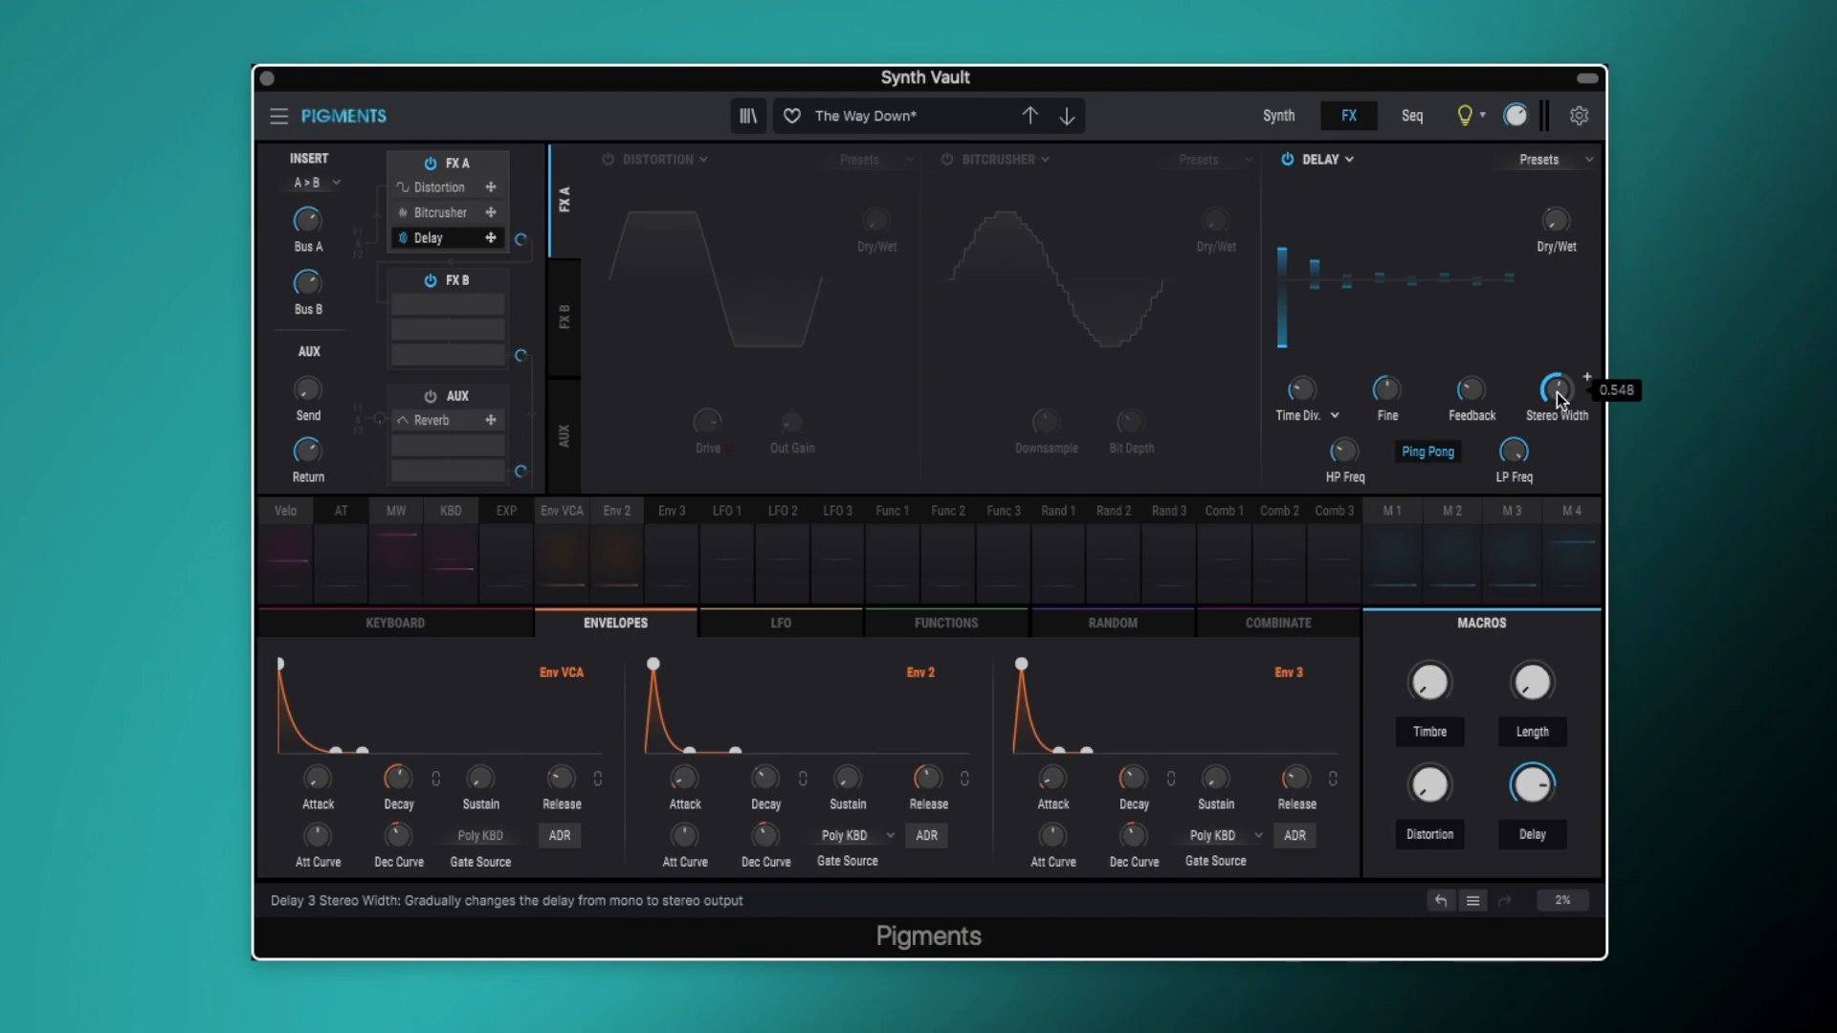
mouse_move(1554, 394)
Step: Sweep the Delay's high-pass frequency down and back up to hear its effect
mouse_move(1344, 459)
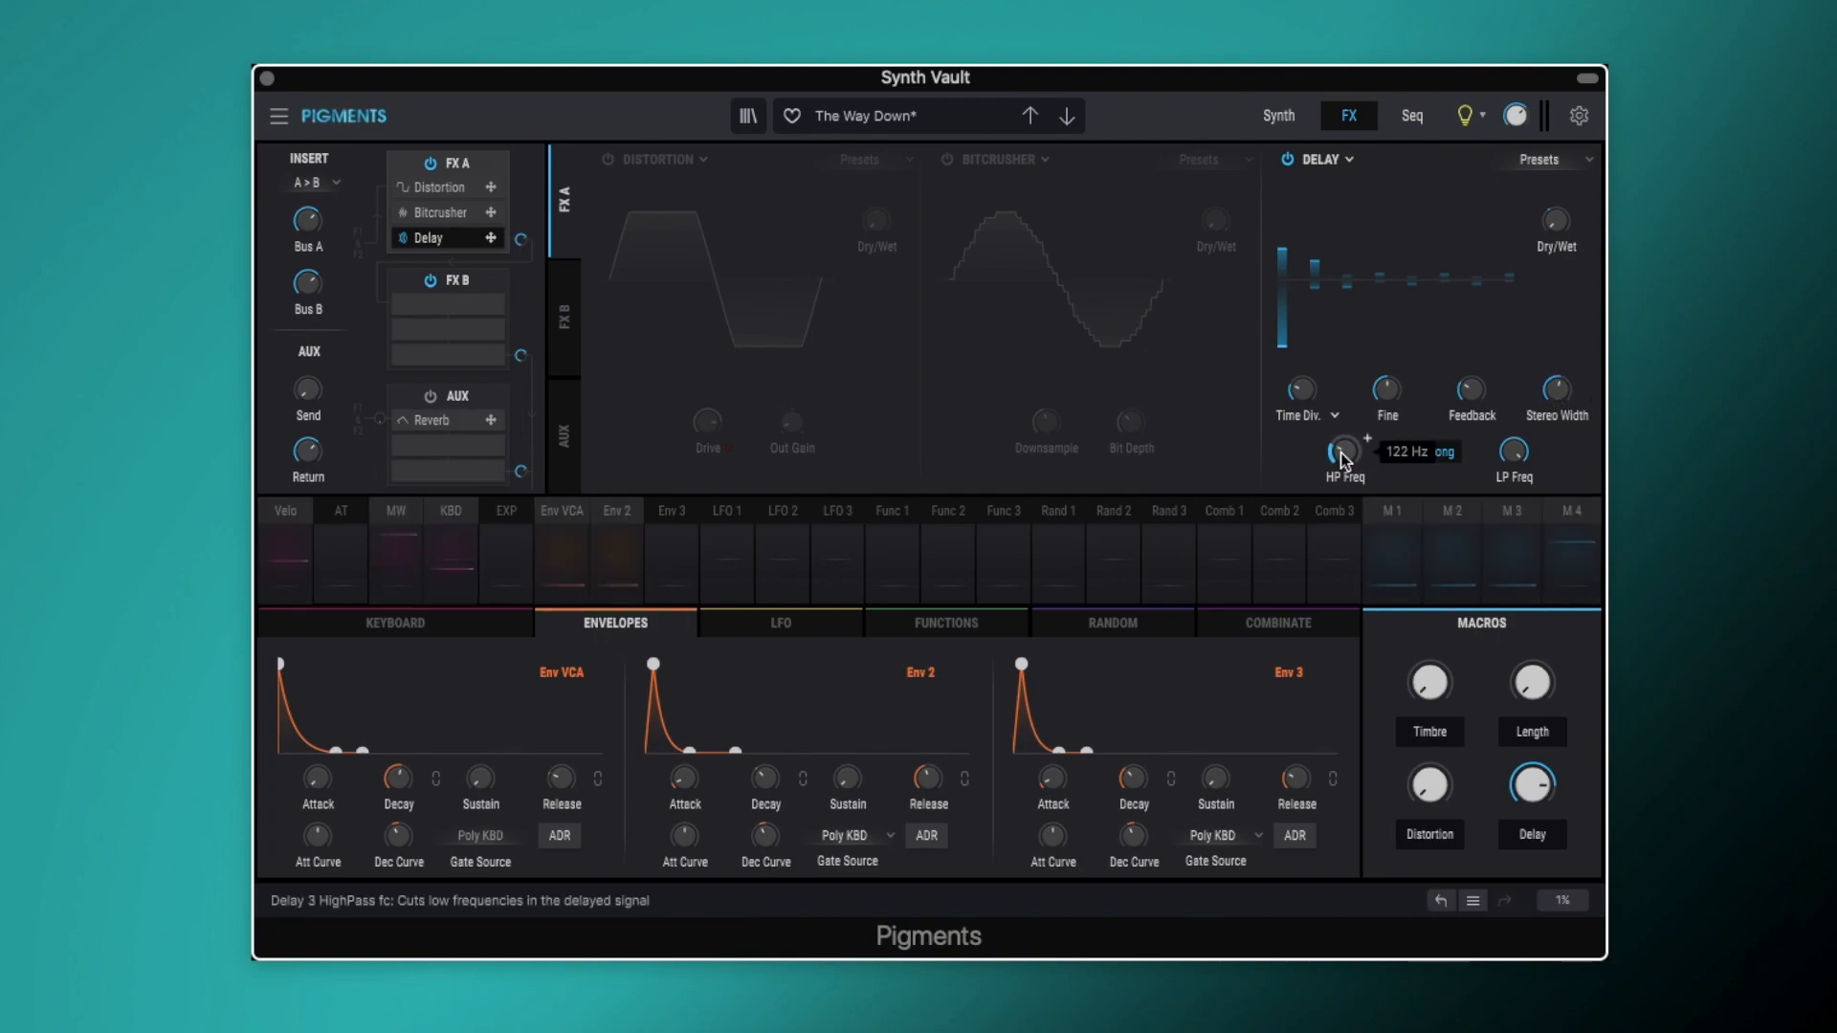
drag(1344, 459, 1344, 518)
drag(1344, 450, 1344, 415)
mouse_move(1347, 457)
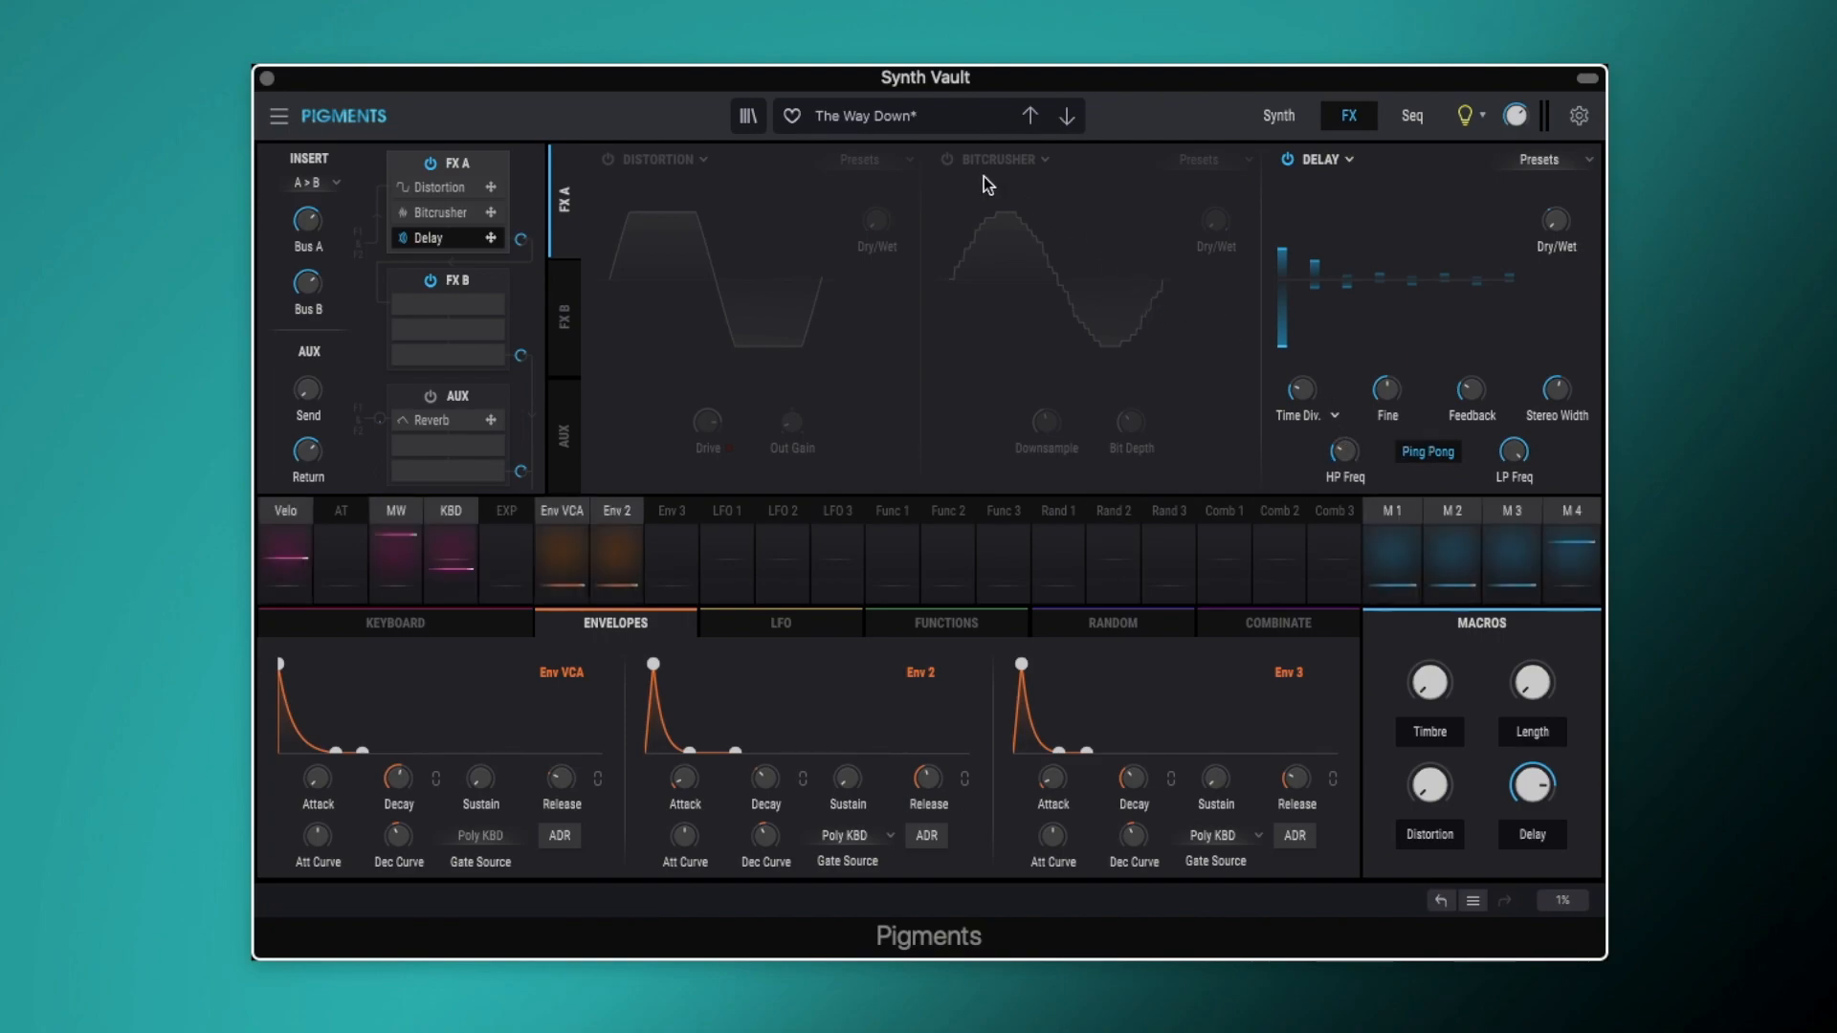
Step: Activate the Bitcrusher in FX A and check the mod wheel routing on its Dry/Wet
click(948, 159)
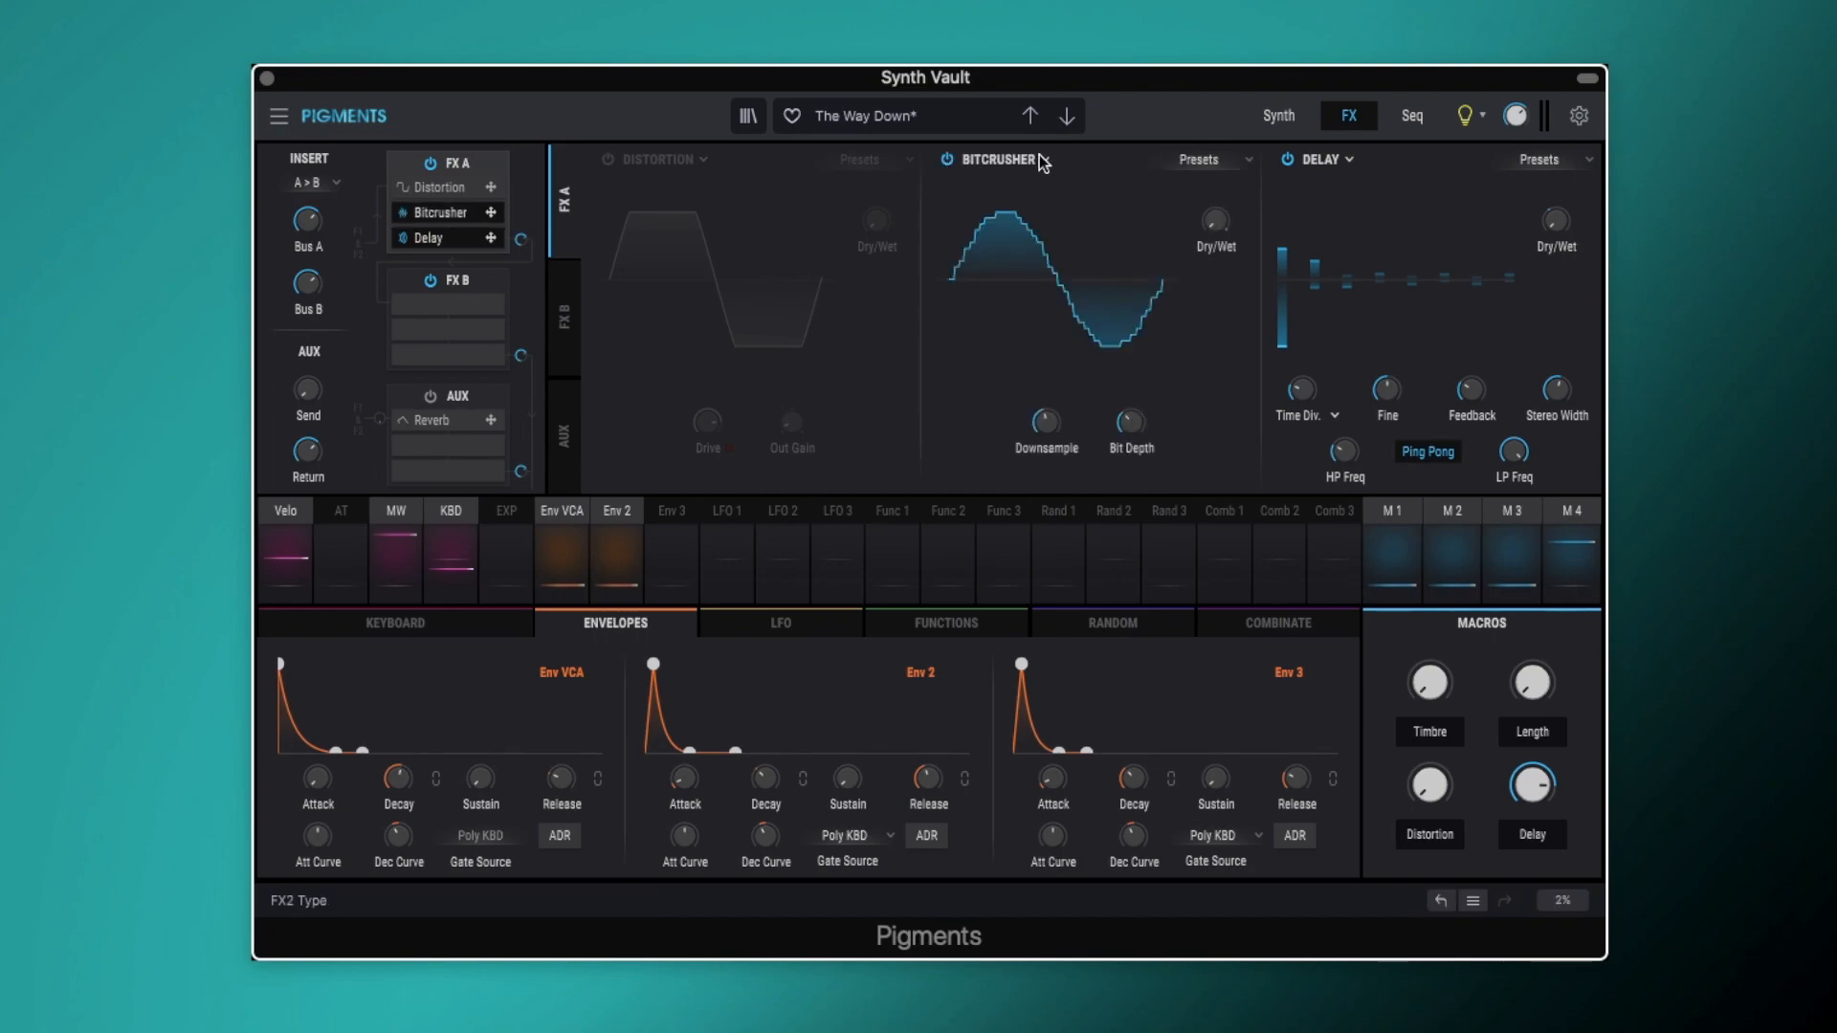
mouse_move(1214, 222)
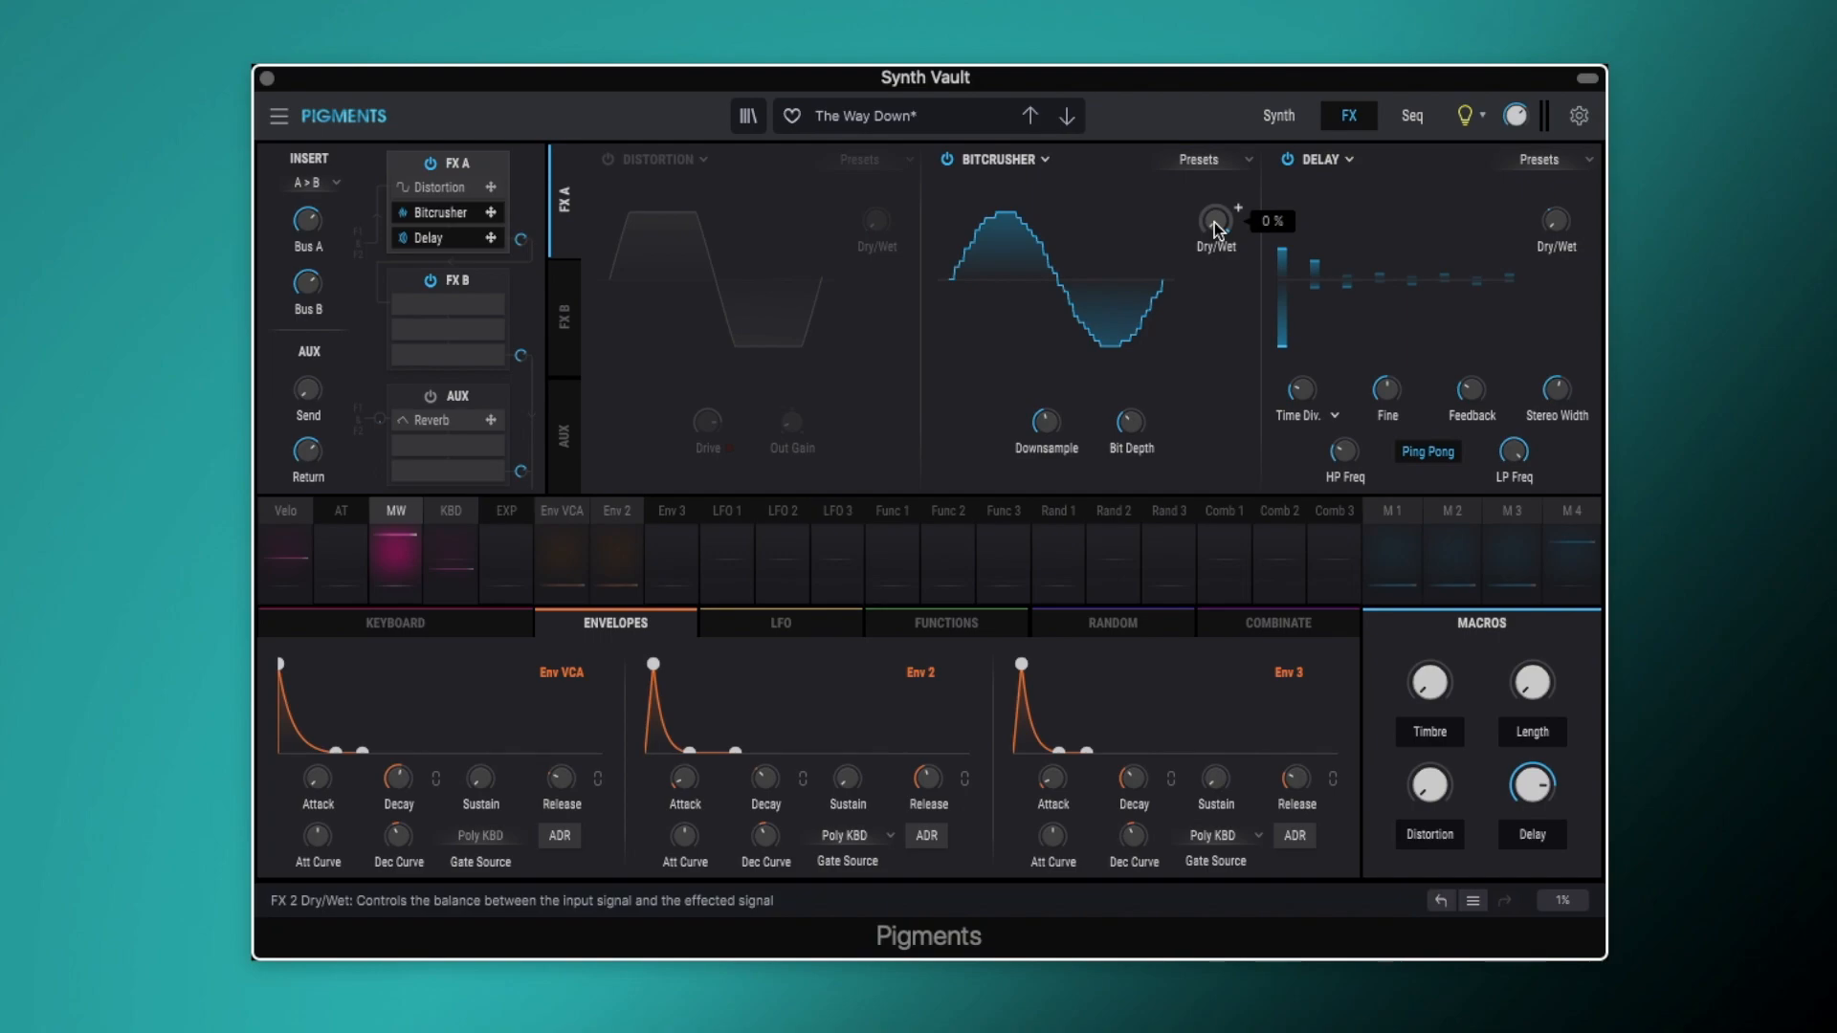
click(398, 513)
drag(414, 551, 424, 549)
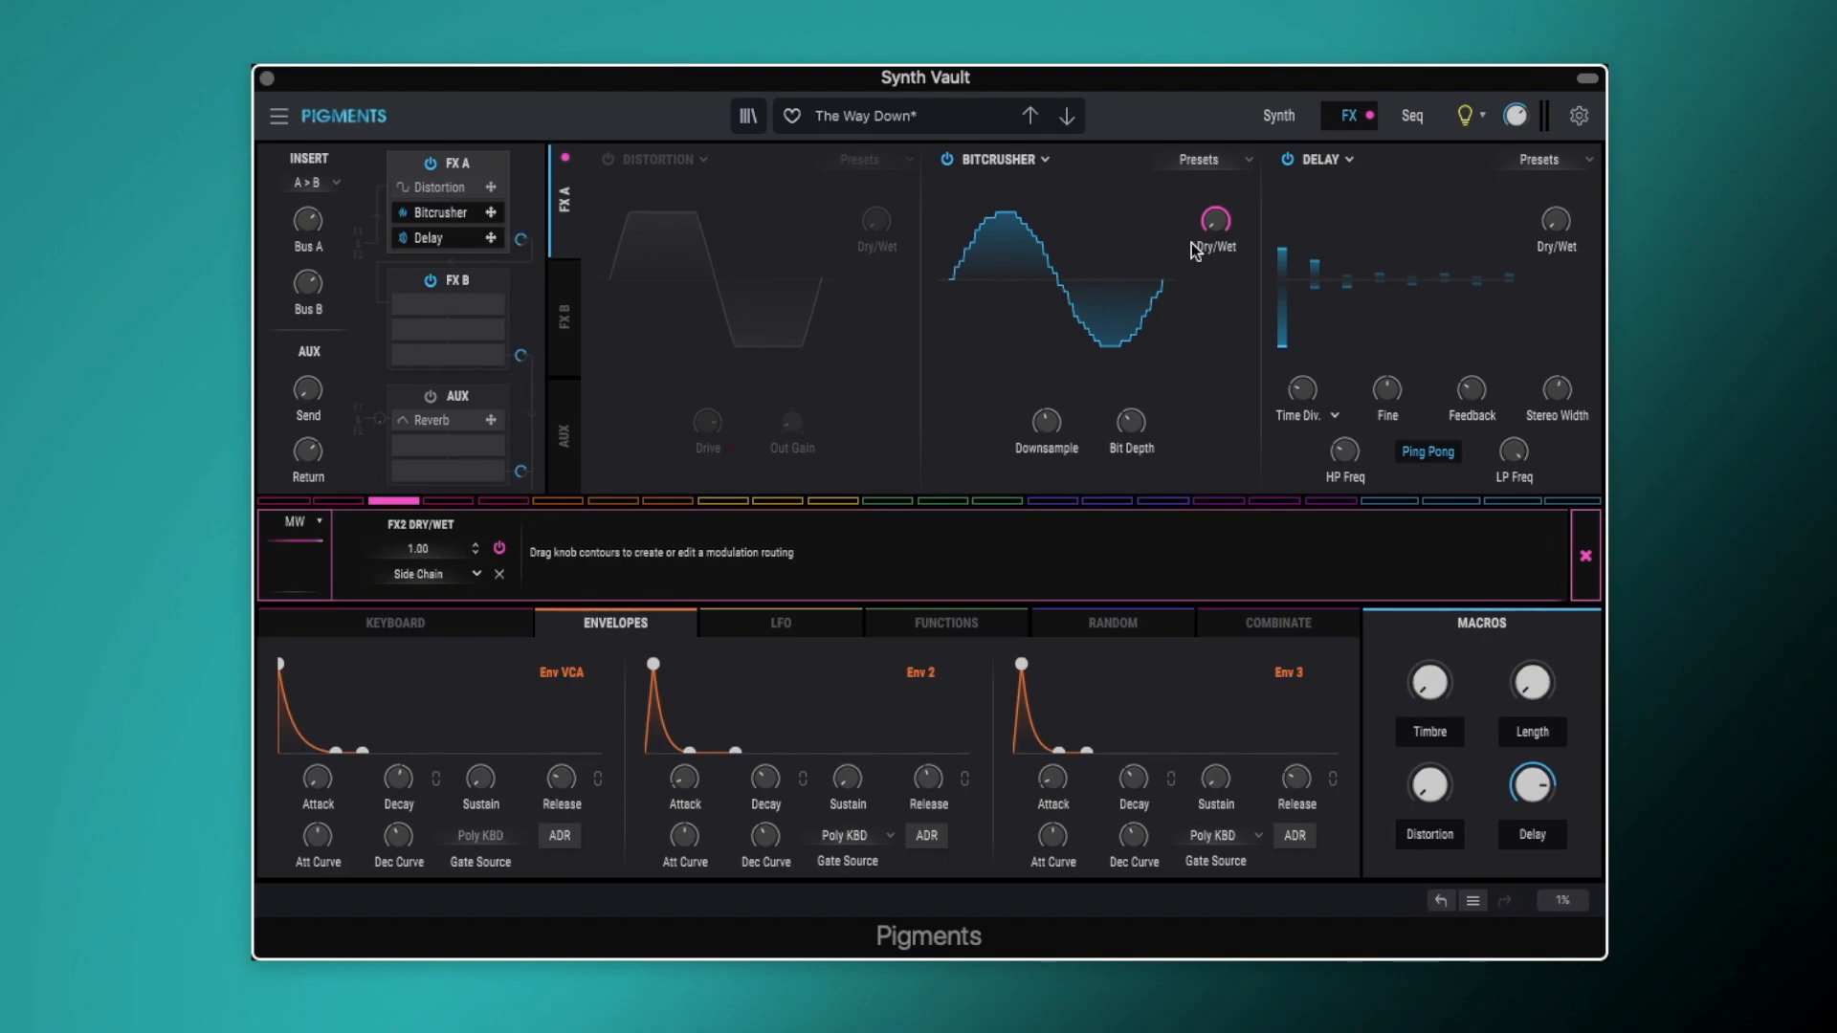
mouse_move(1197, 223)
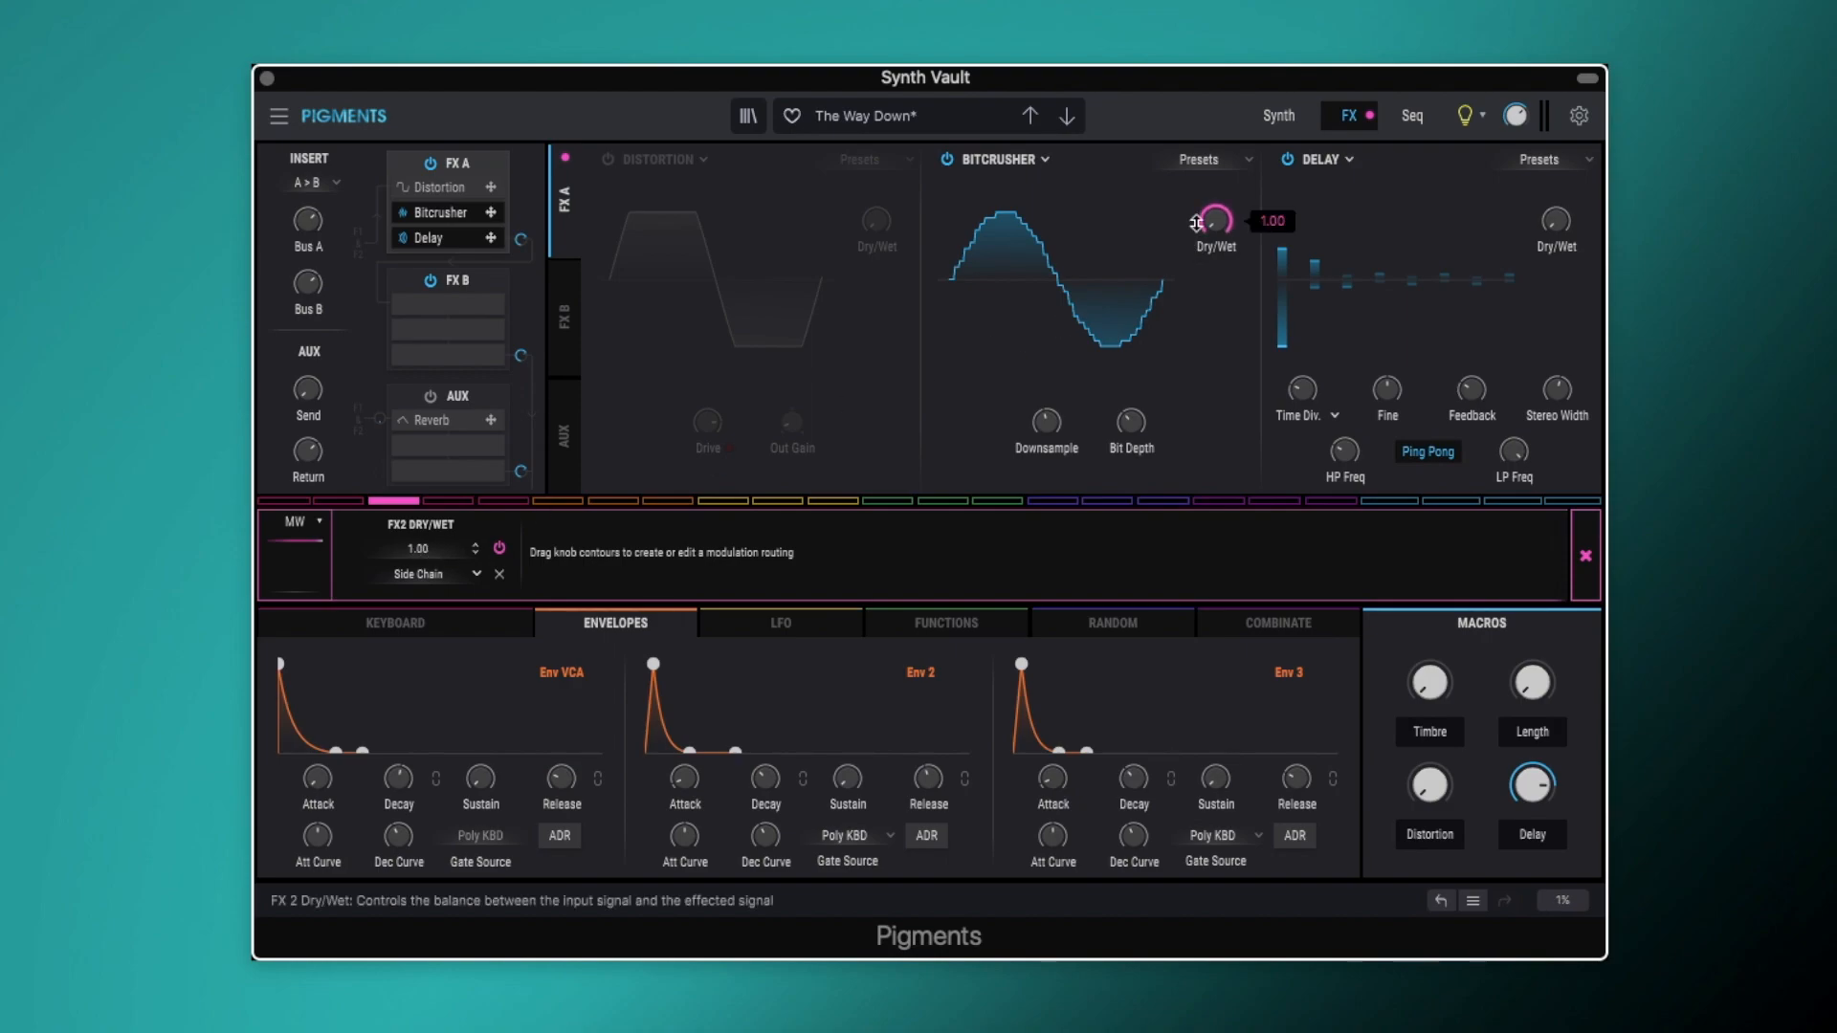
Step: Check the Bitcrusher's downsample and bit depth, and close the mod wheel routing view
mouse_move(1047, 430)
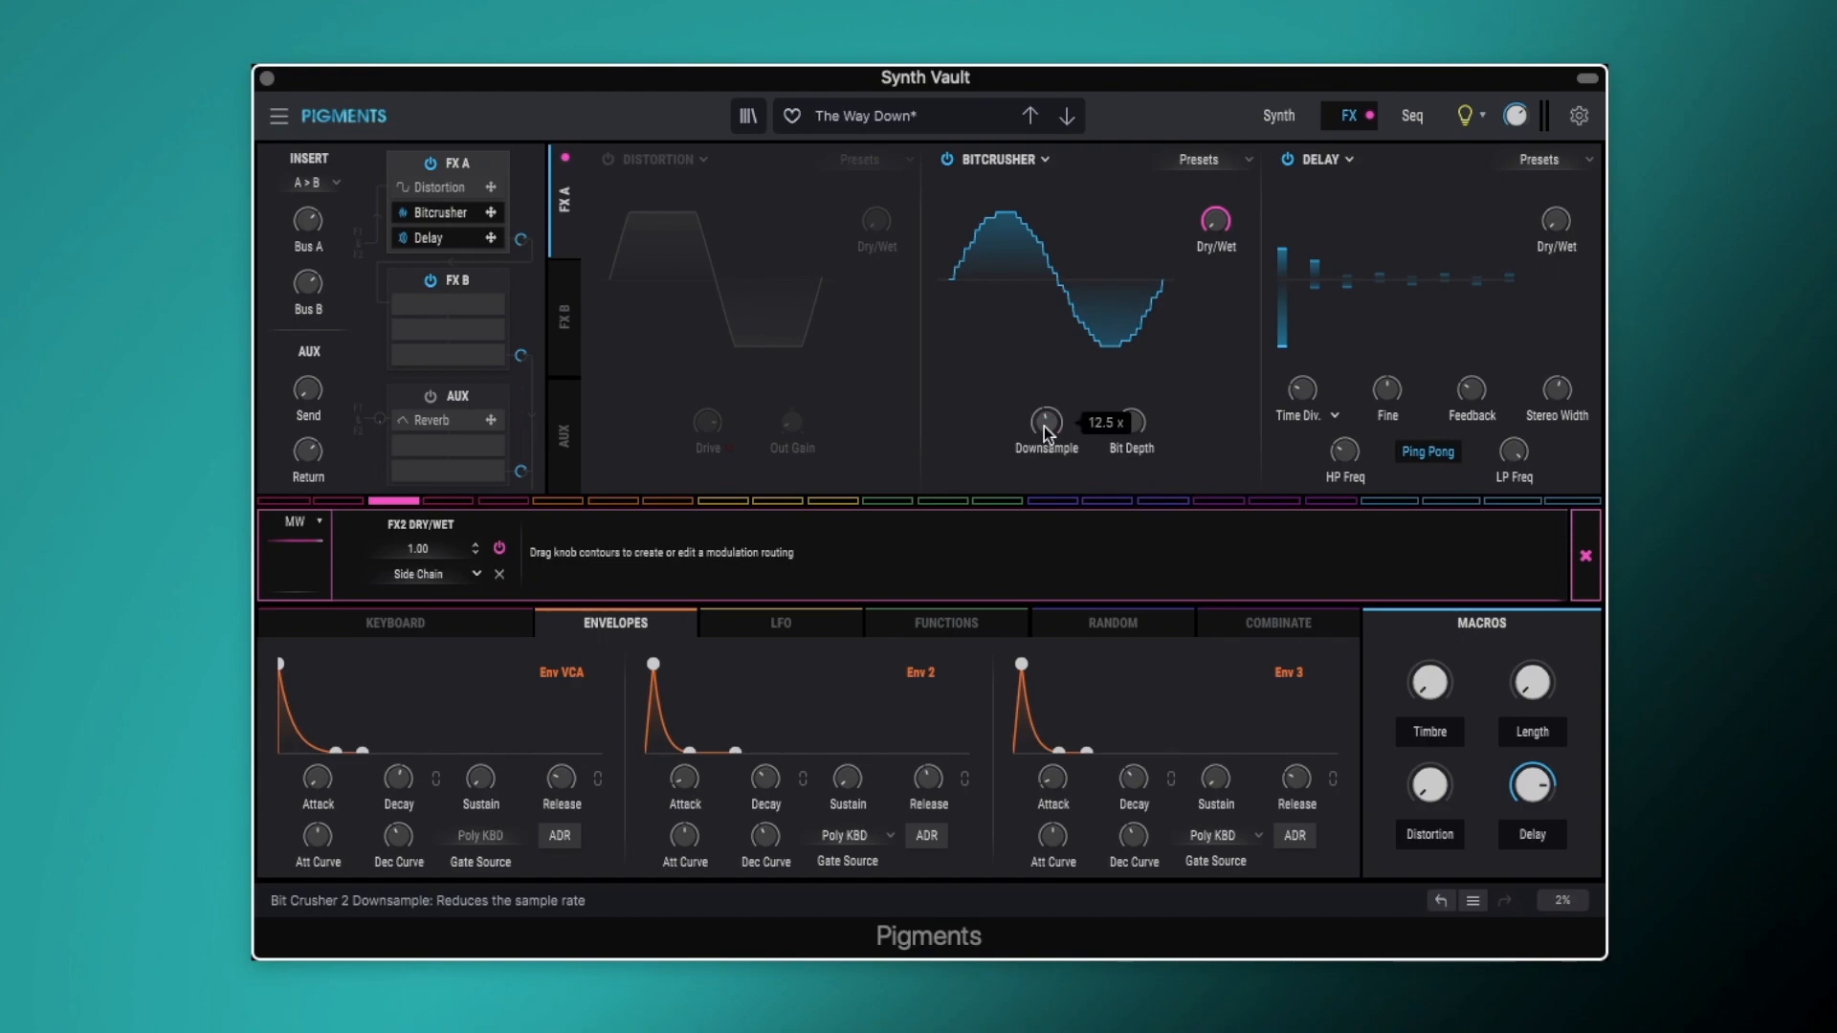
mouse_move(1130, 422)
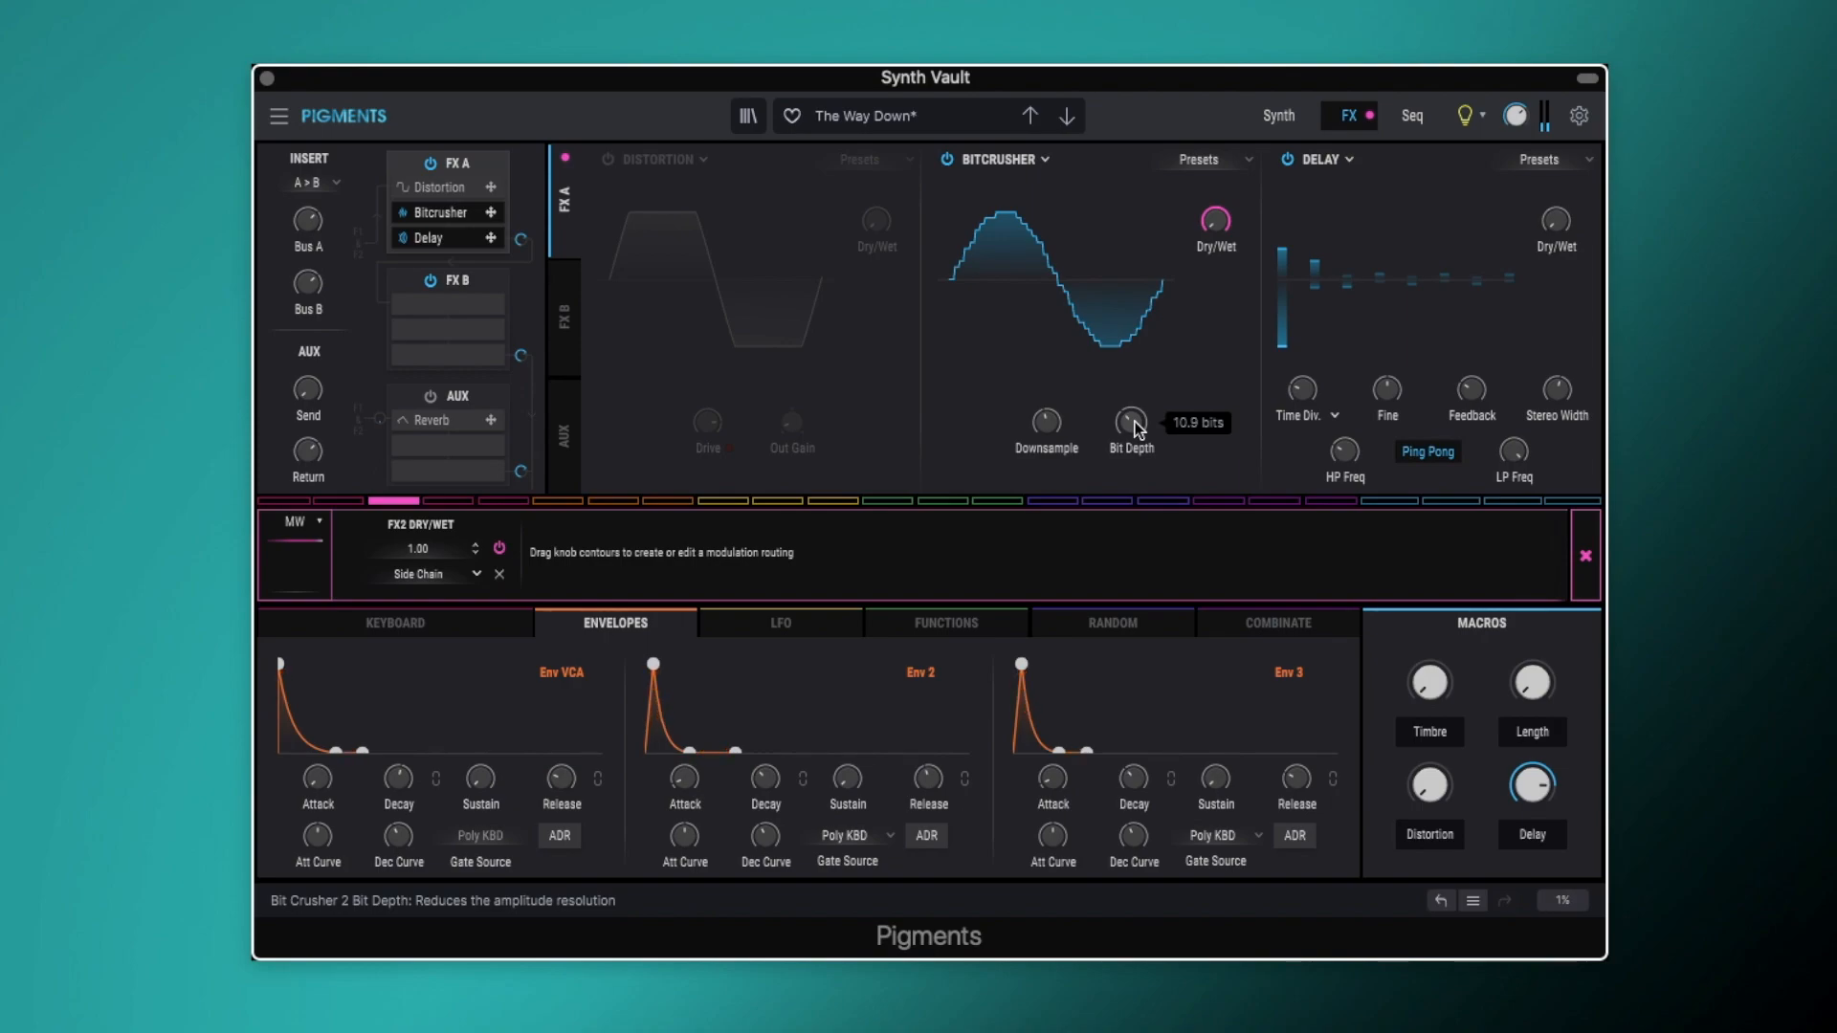
click(1585, 558)
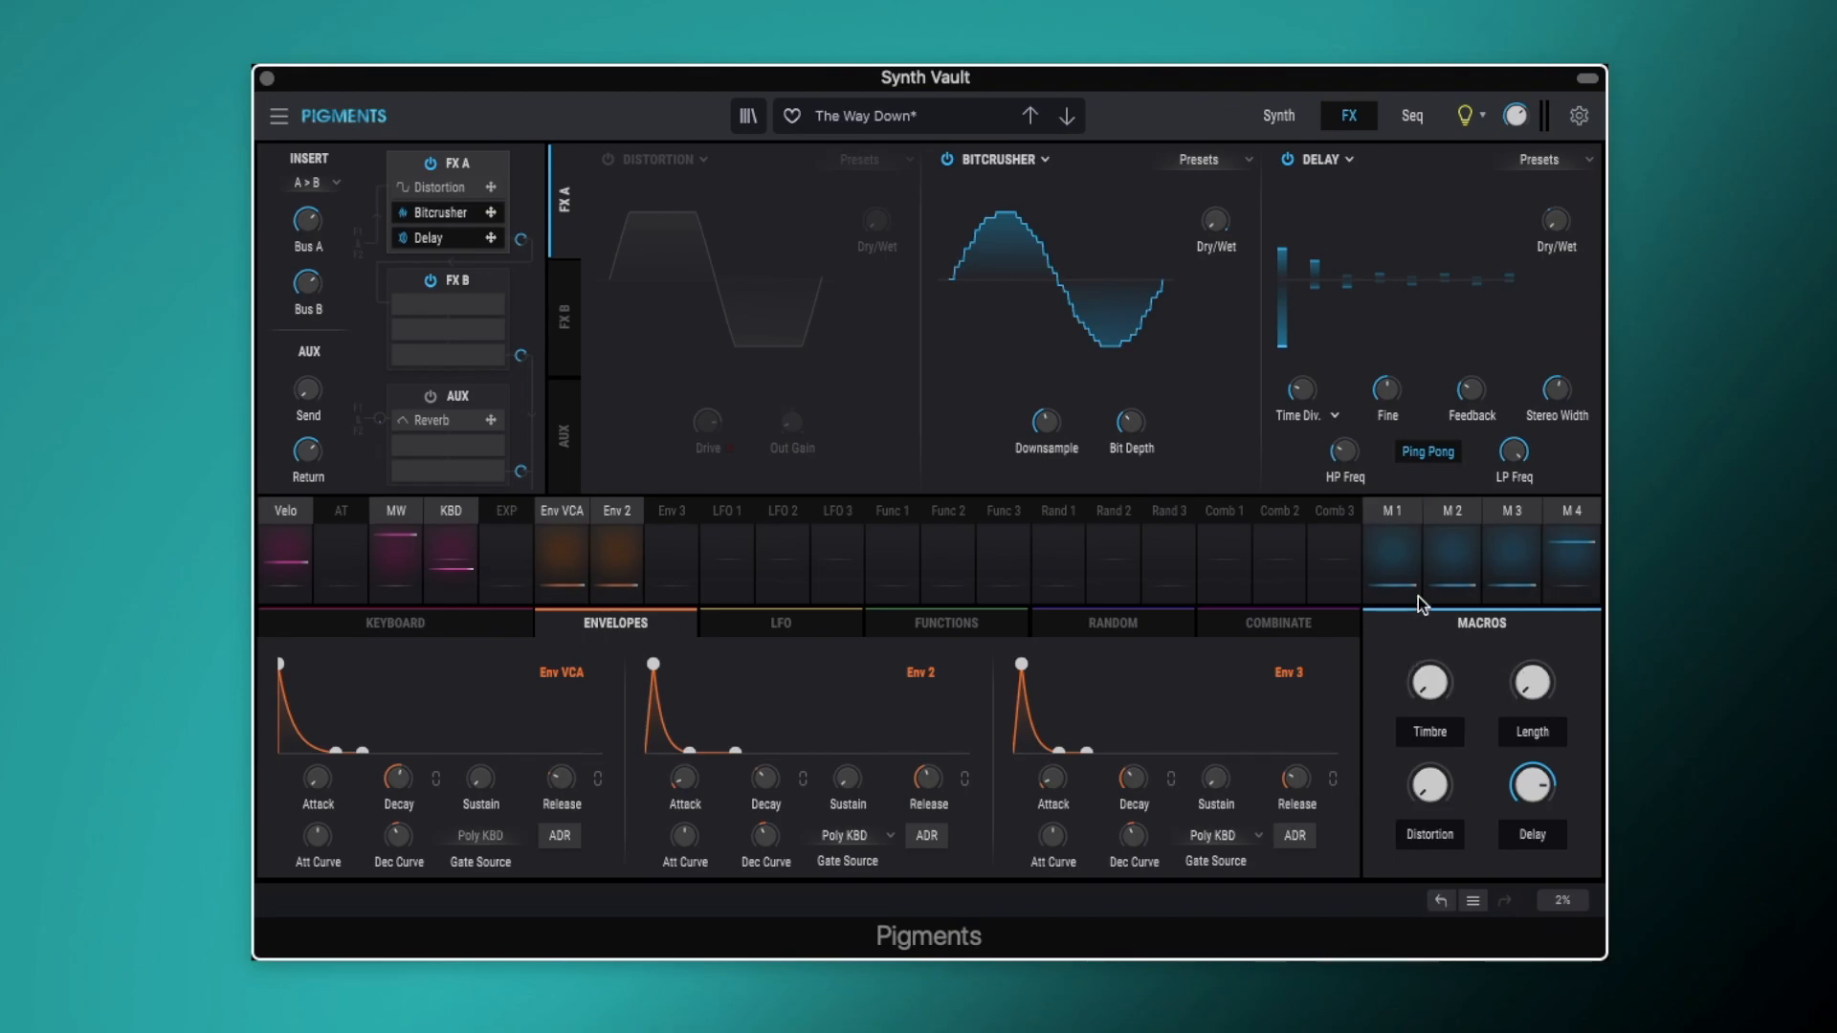
Step: Review the Timbre macro's routings to Filter 1's cutoff and resonance, and sweep the macro to hear them
click(1274, 113)
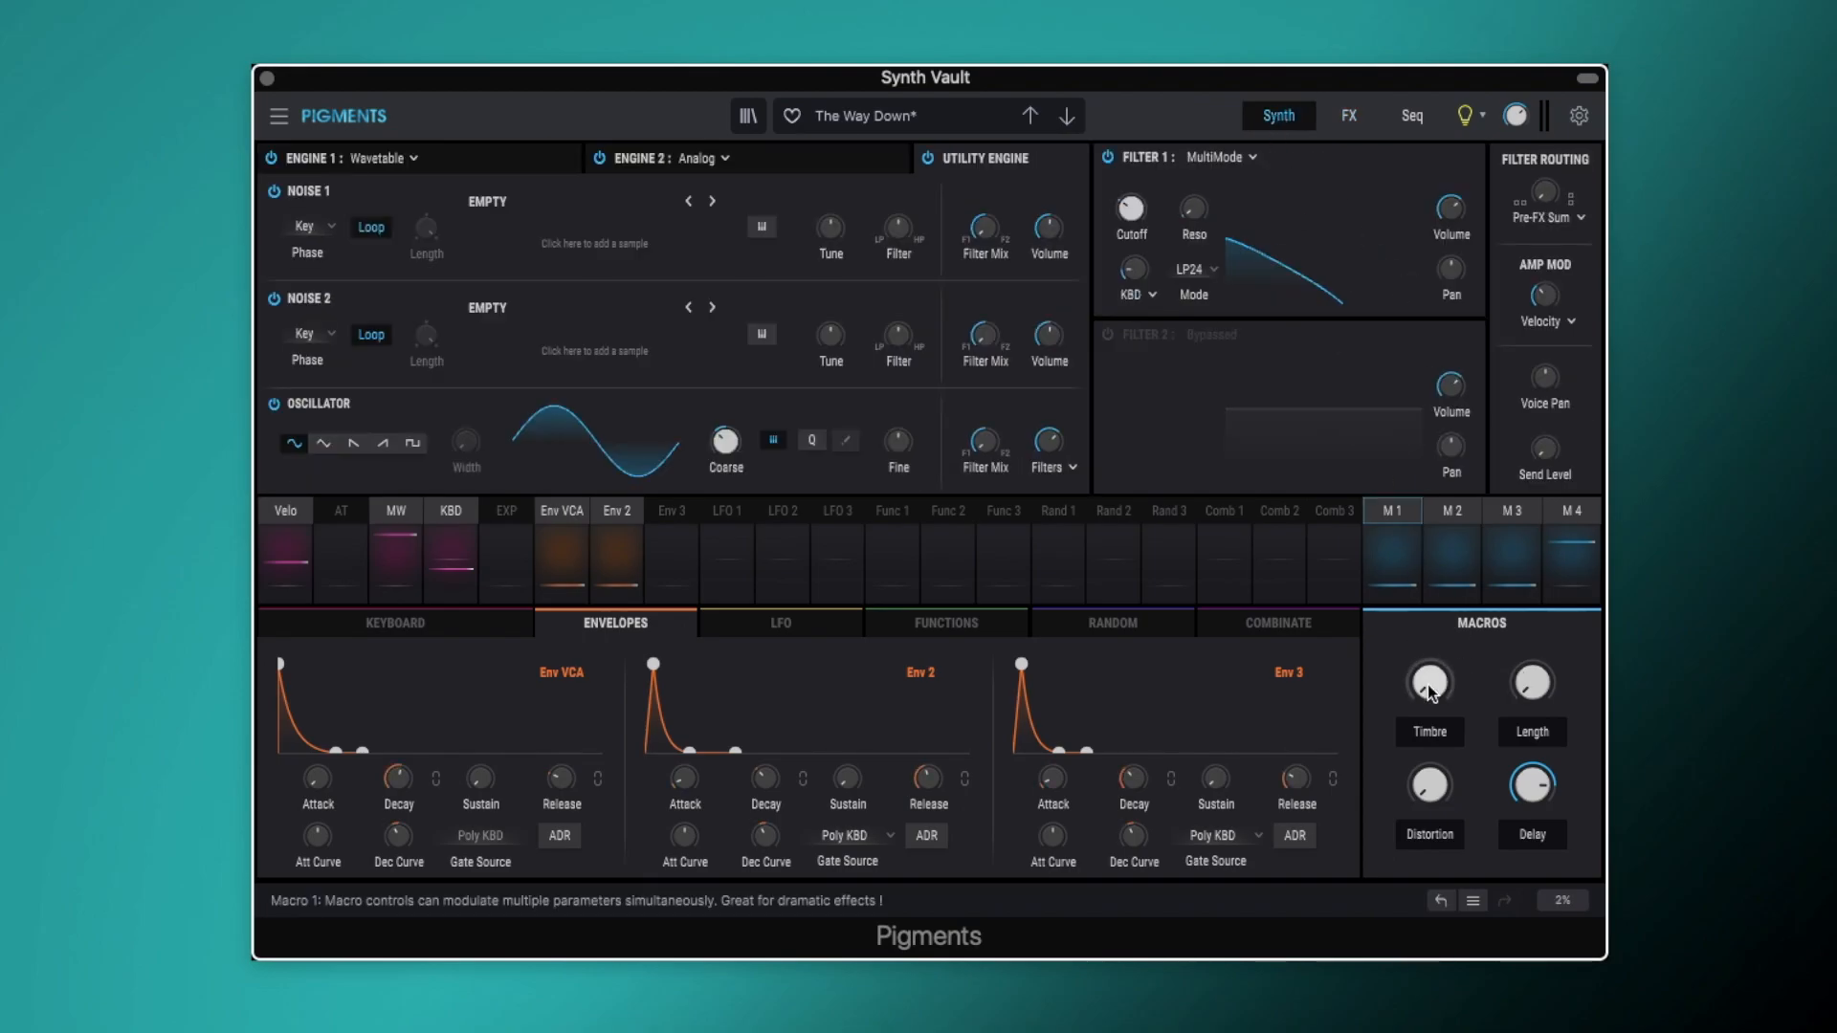
click(1398, 513)
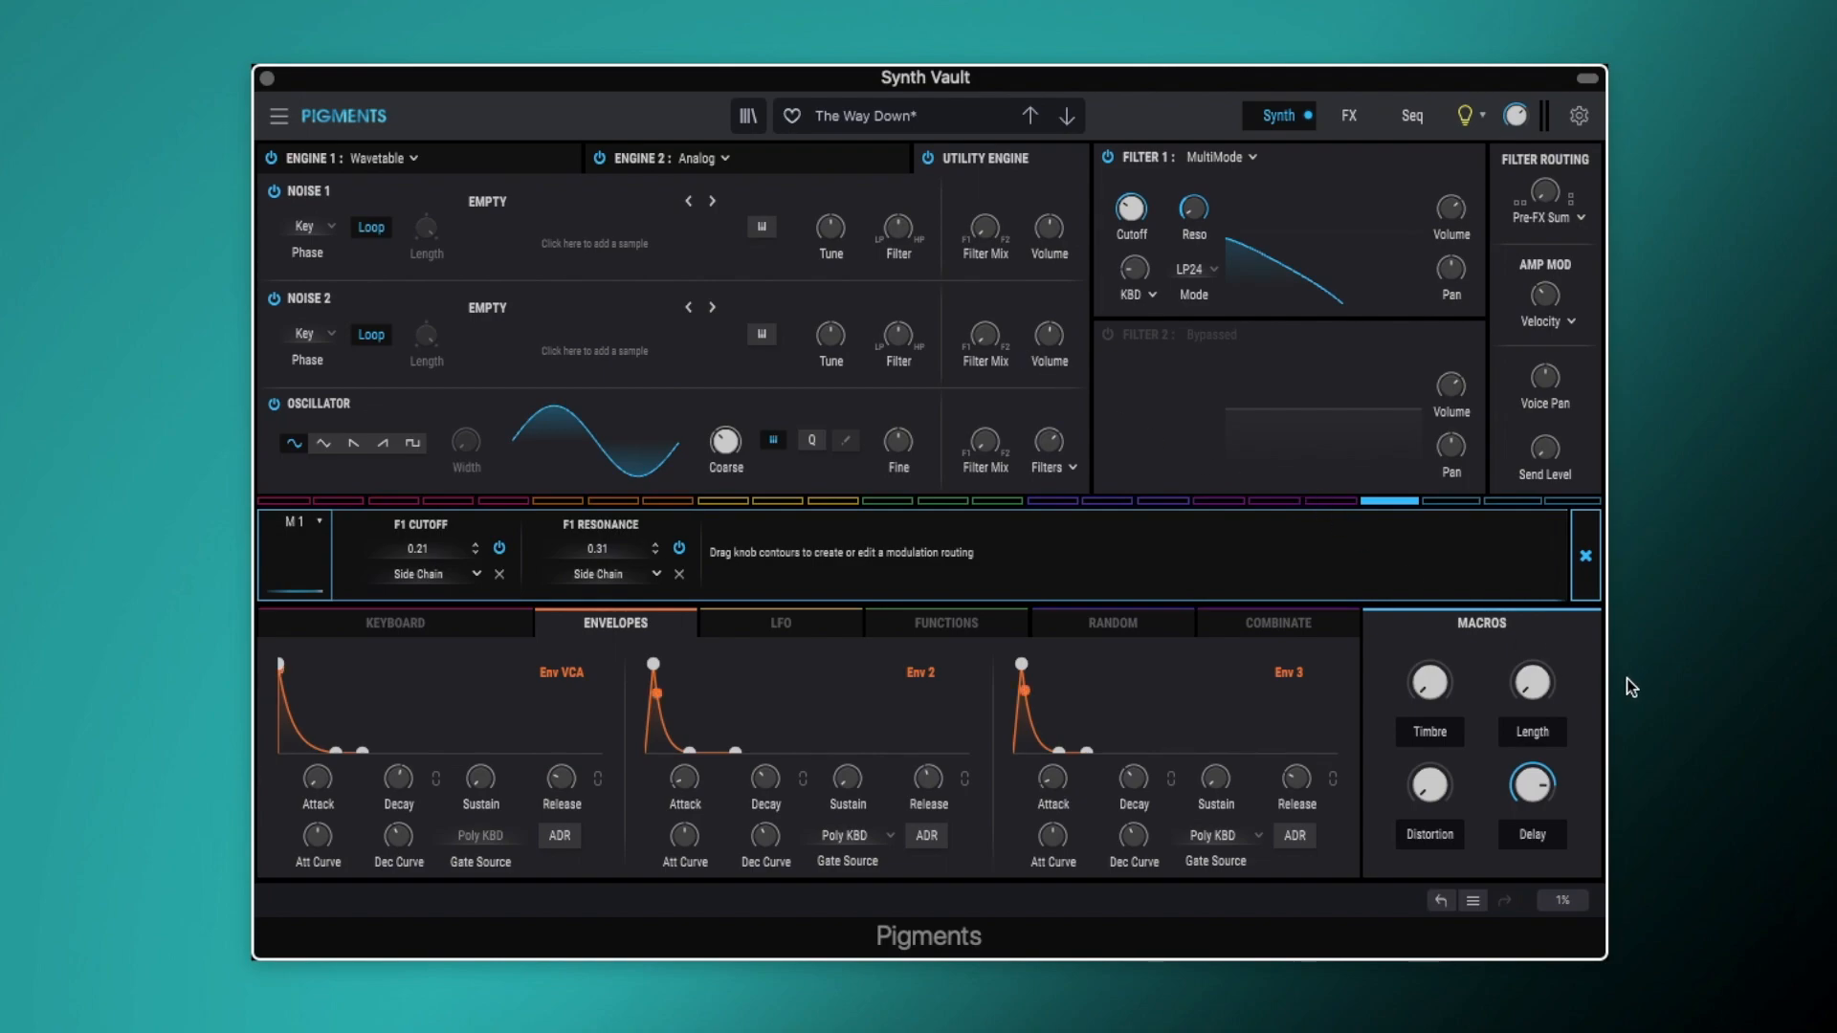
drag(1432, 691, 1432, 682)
drag(1429, 682, 1429, 722)
click(1585, 564)
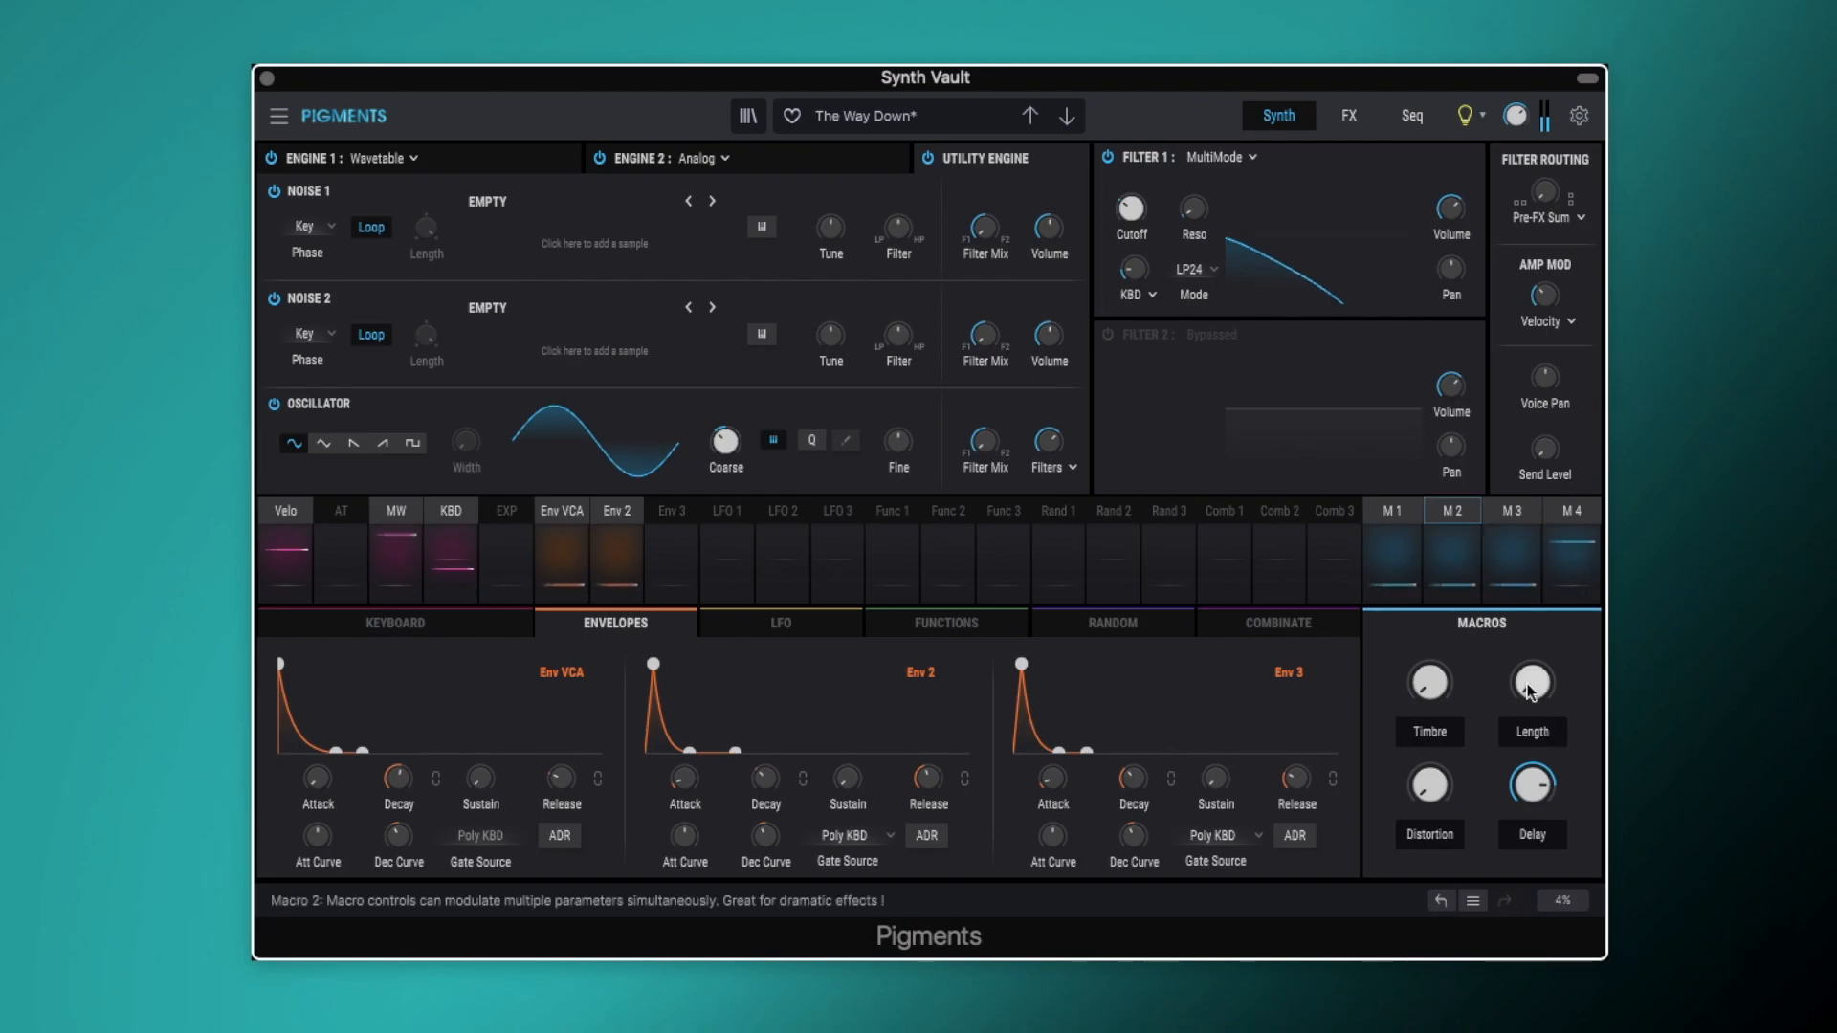
Step: Review the Length macro's routings to Env VCA's release and Env 2's decay, and sweep the macro to hear them
click(1447, 518)
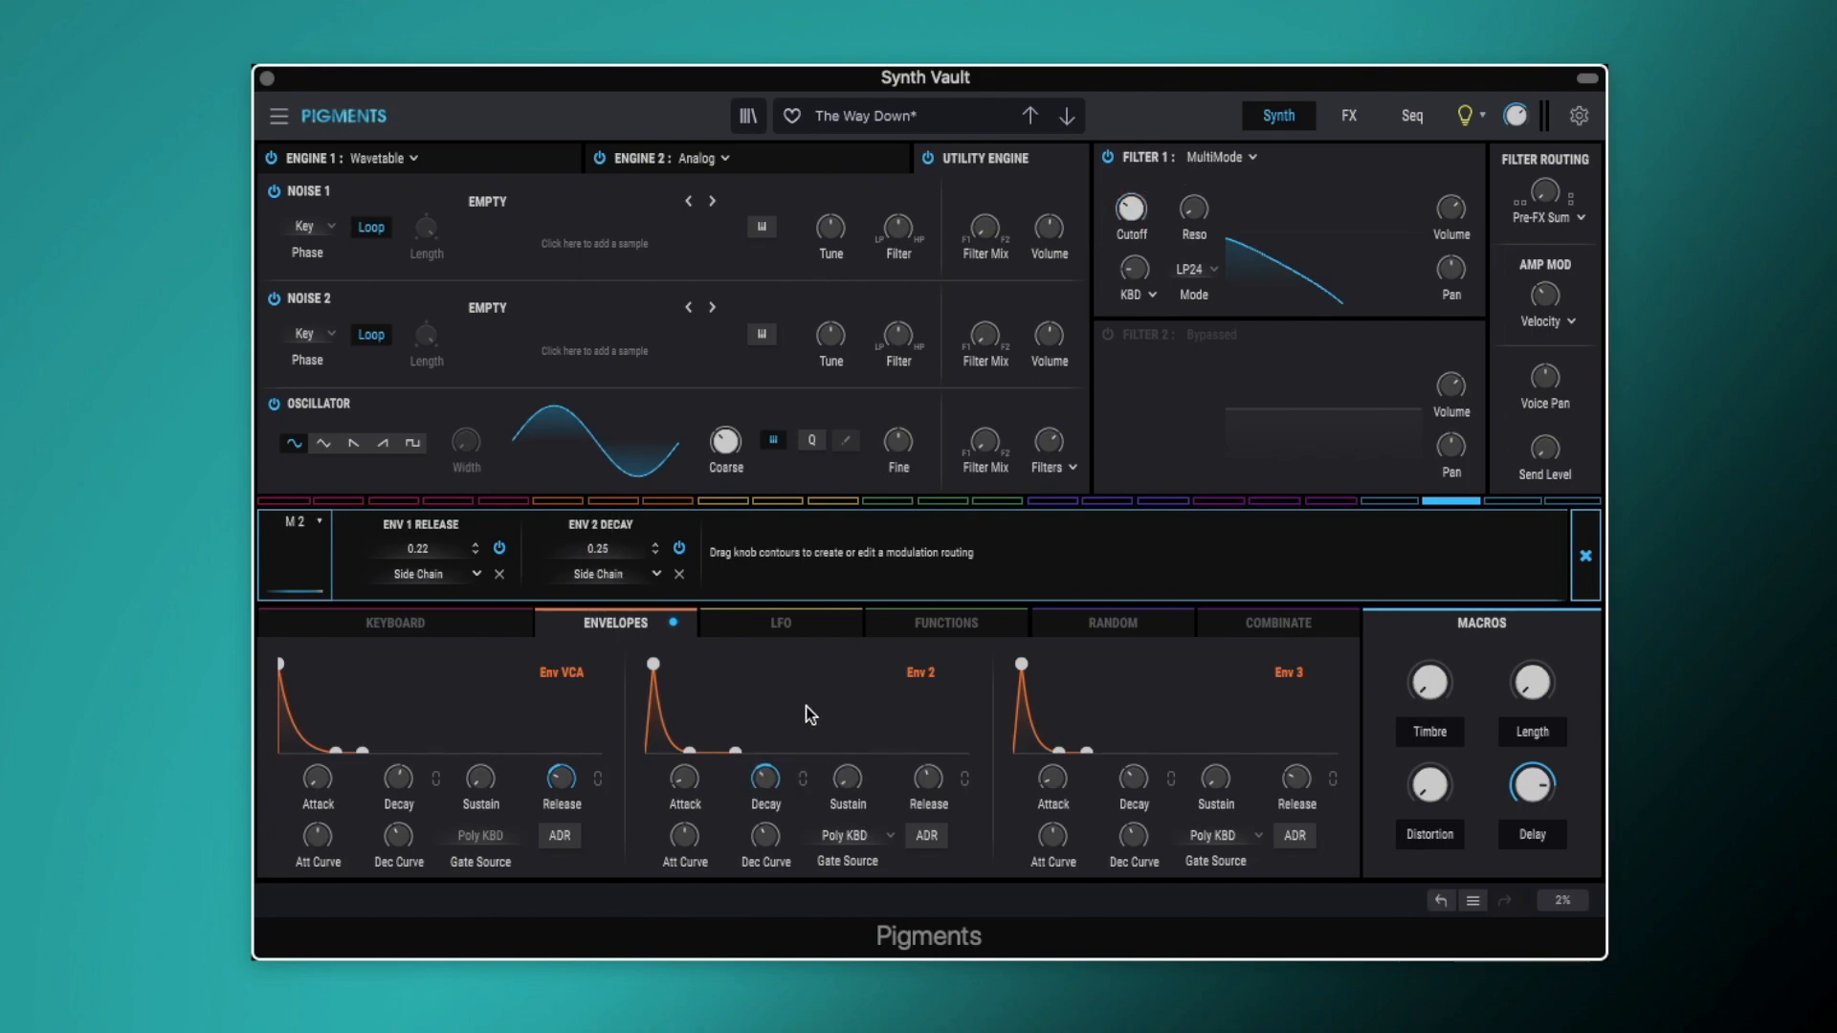
mouse_move(762, 783)
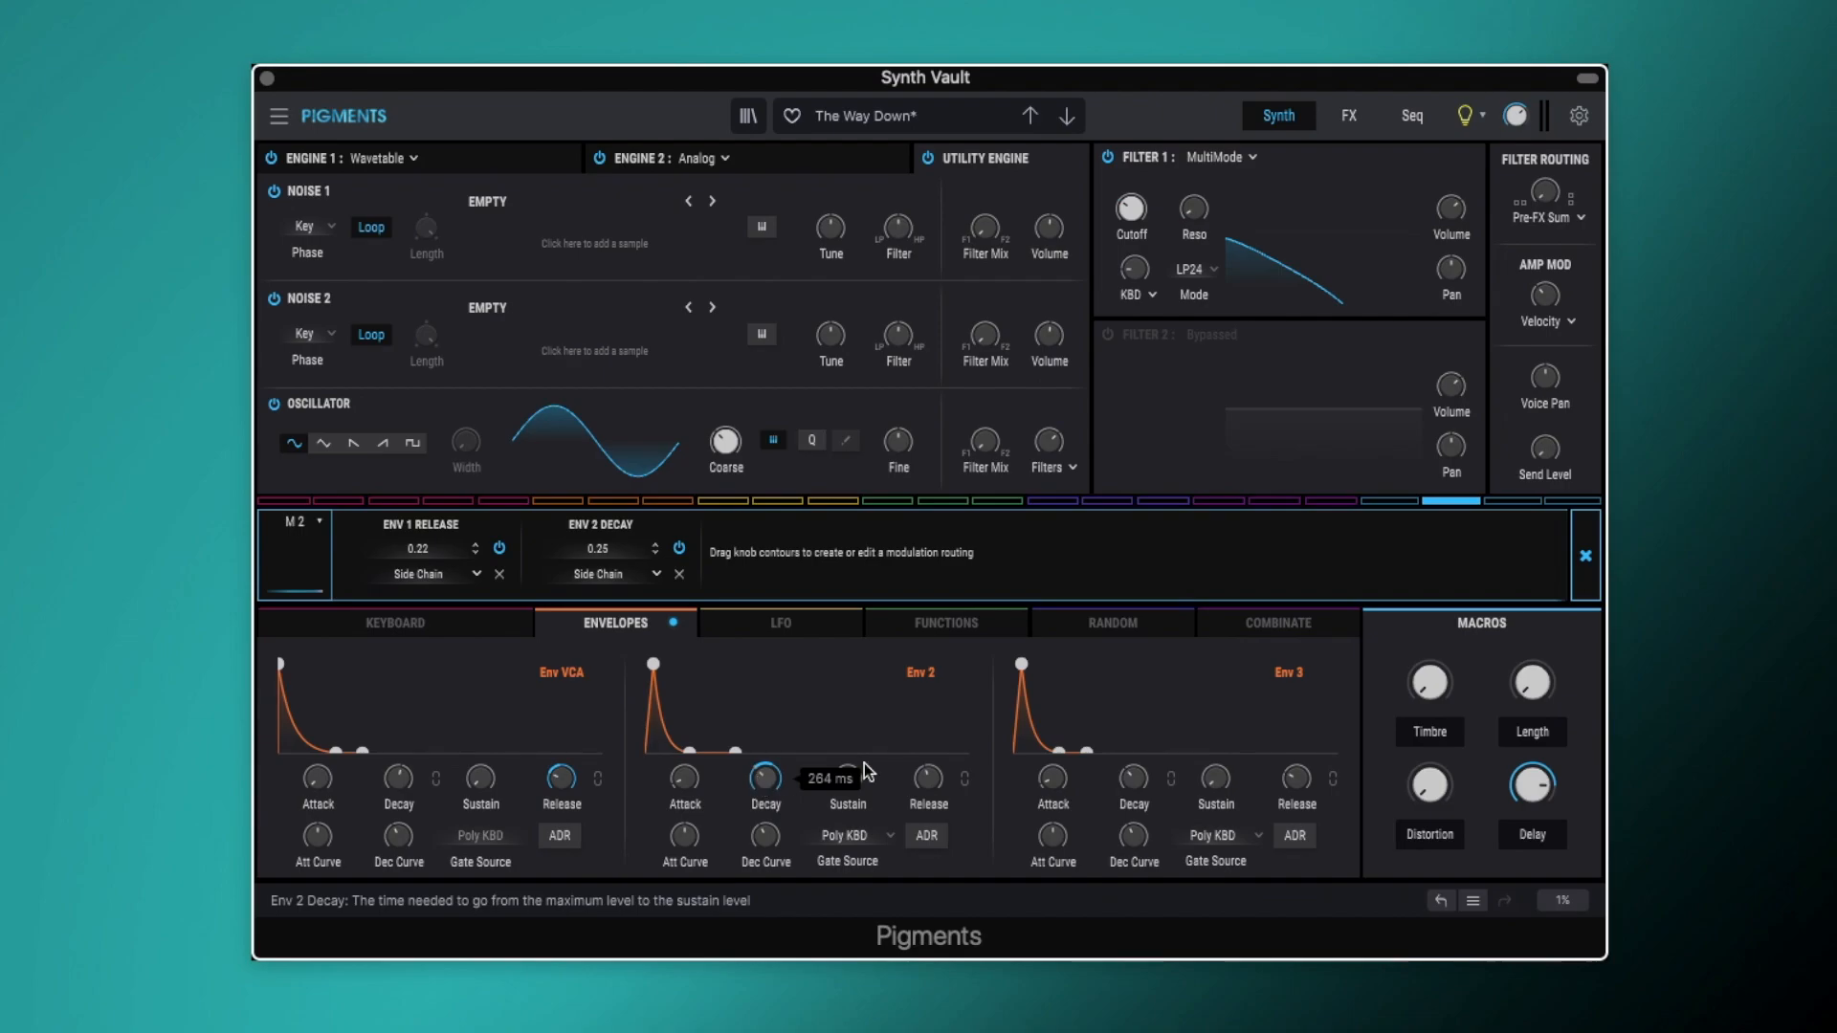
mouse_move(1532, 682)
mouse_move(1532, 682)
mouse_down()
mouse_move(1532, 584)
mouse_move(1531, 687)
mouse_up()
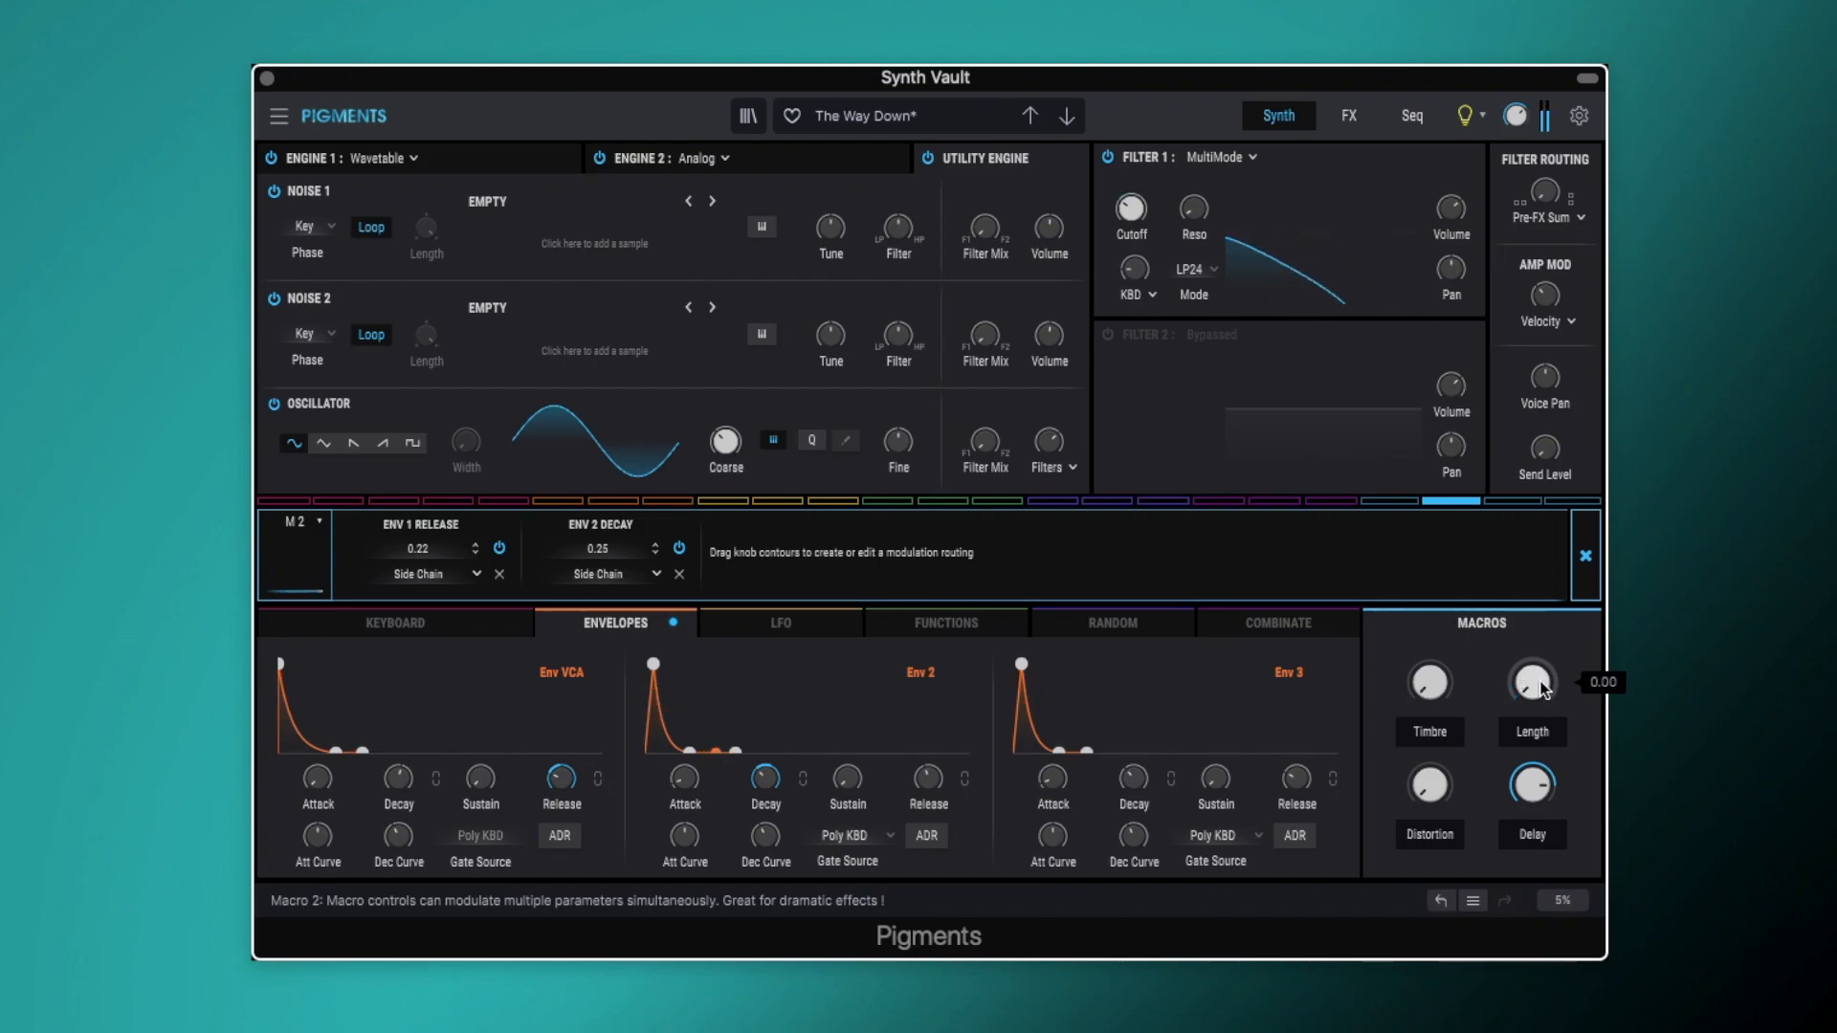
click(1580, 576)
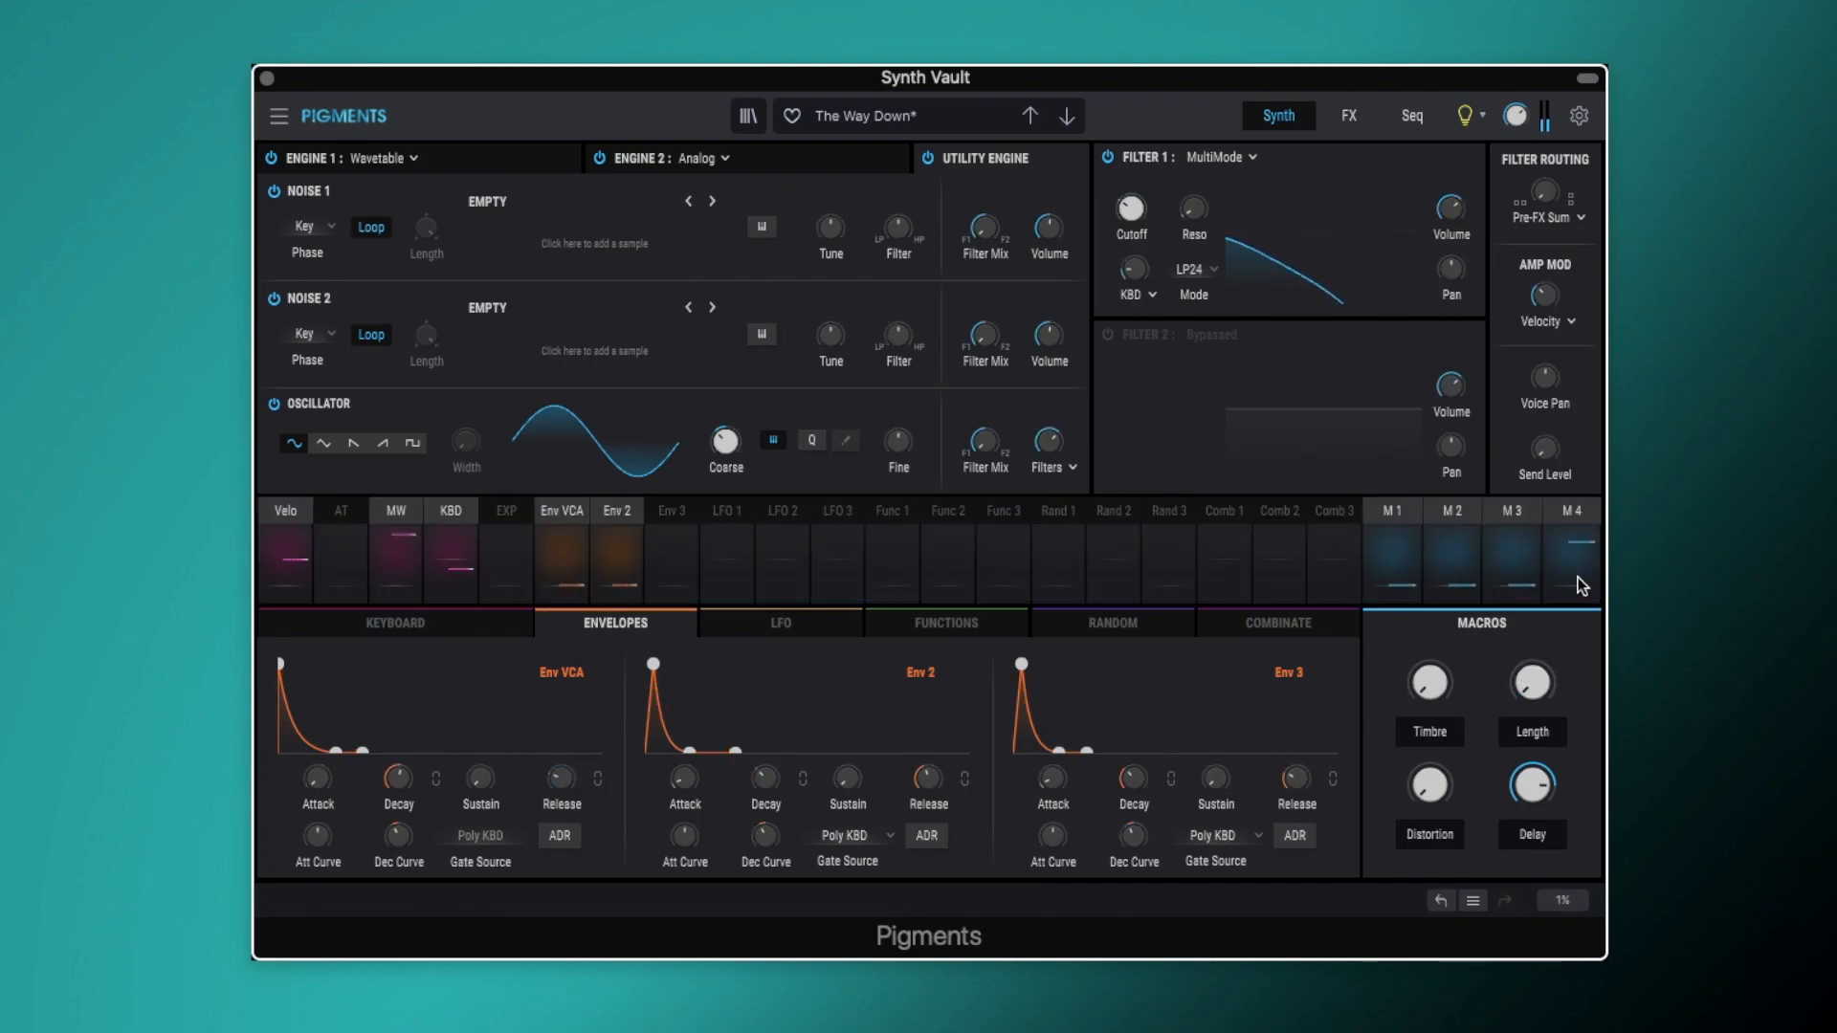
Step: Activate the Distortion in FX A and check its Macro 3 Dry/Wet routing, drive and output gain
click(1523, 513)
click(1362, 119)
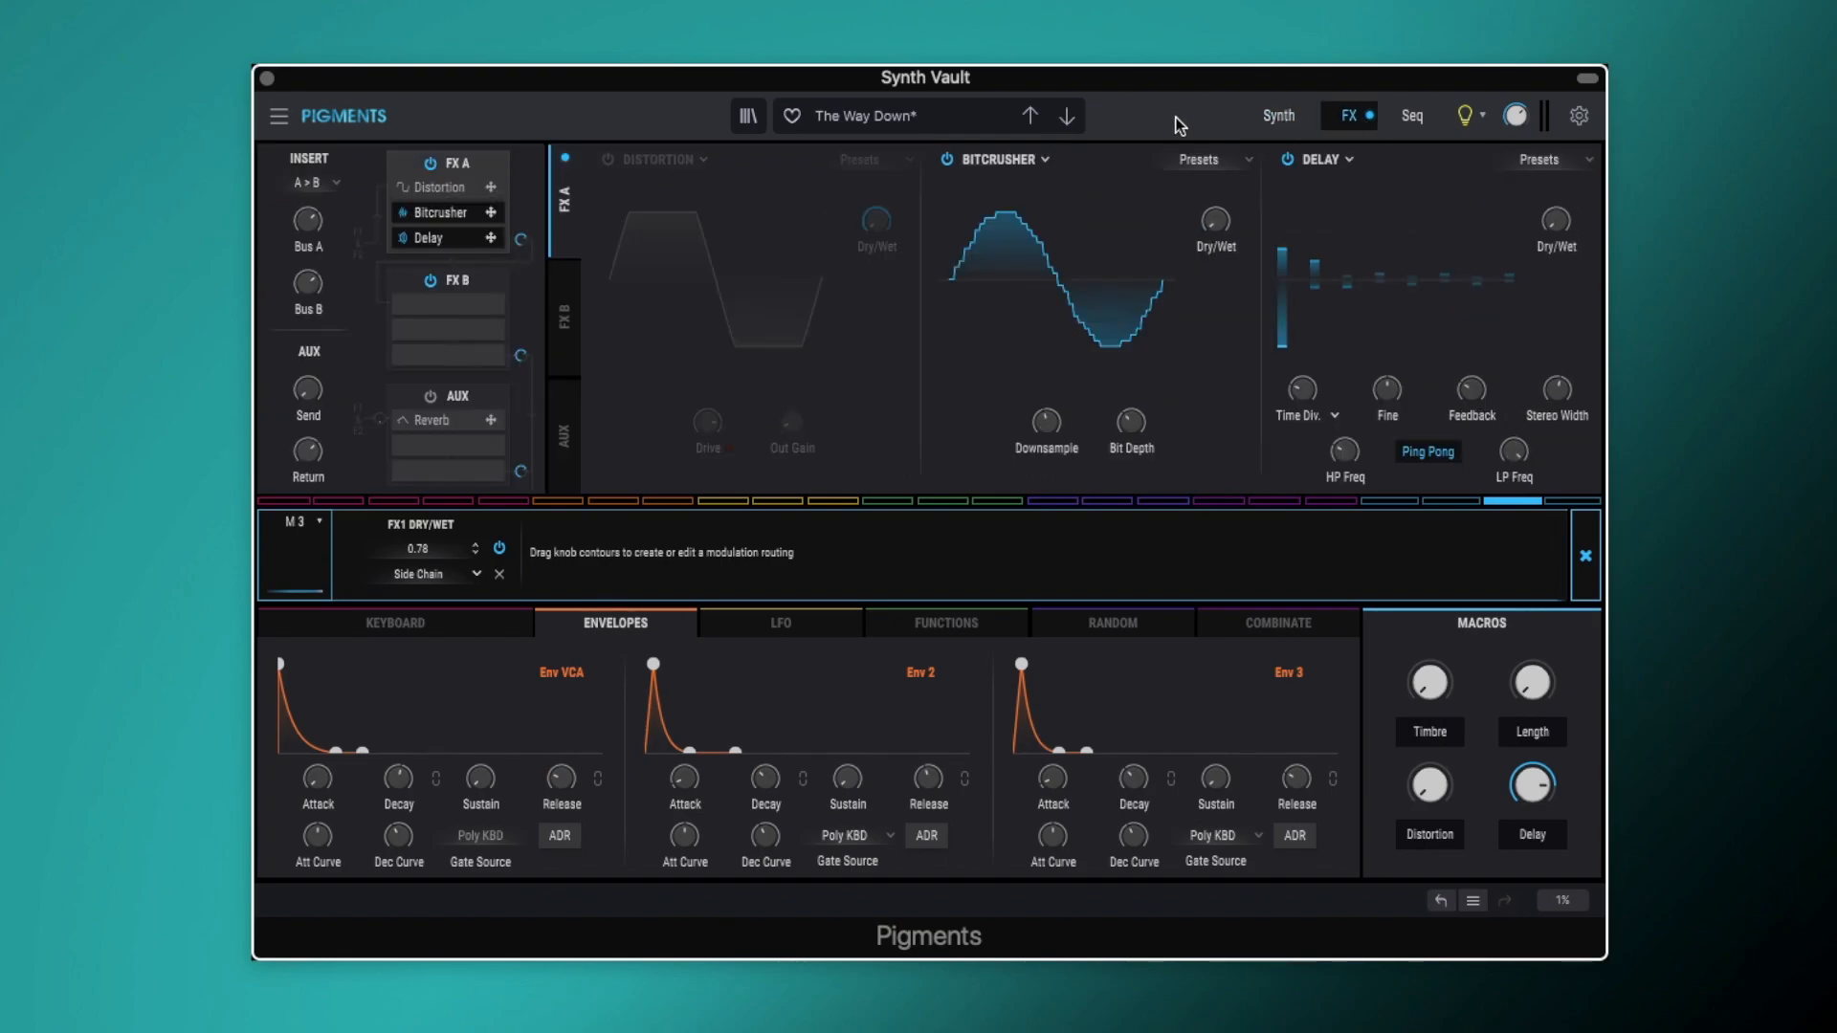
click(605, 161)
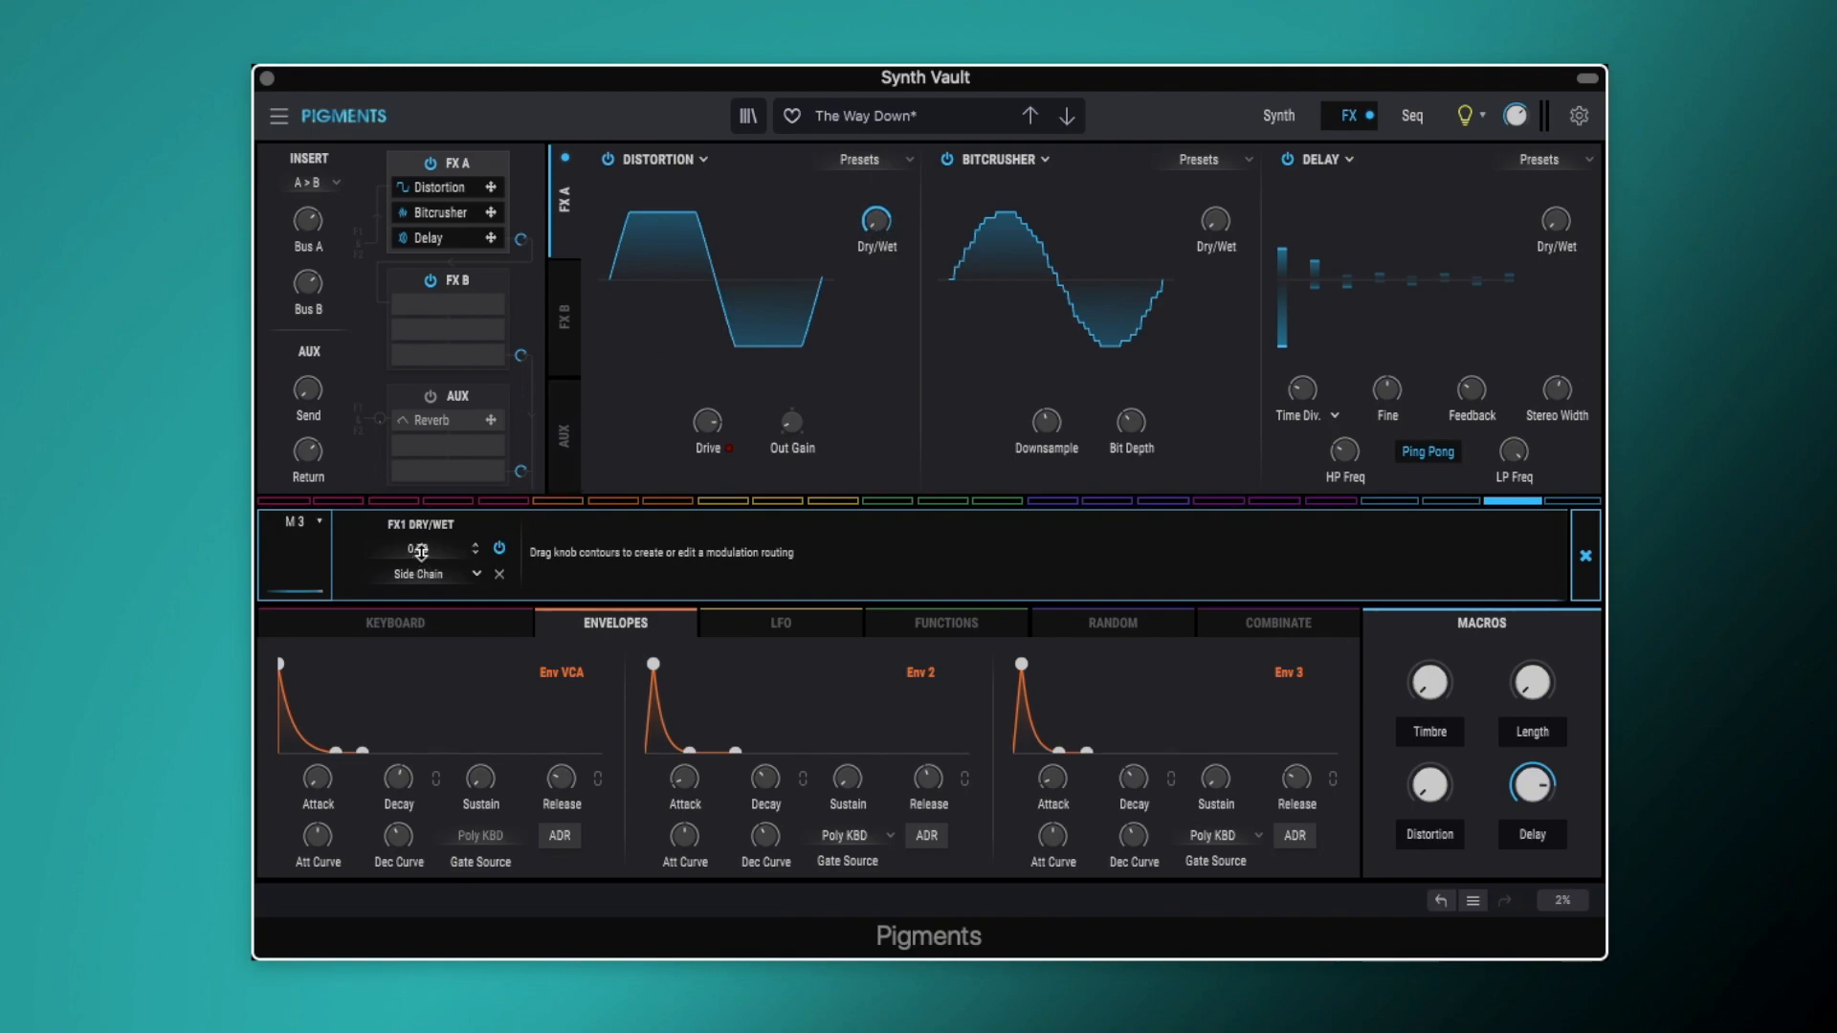
mouse_move(878, 231)
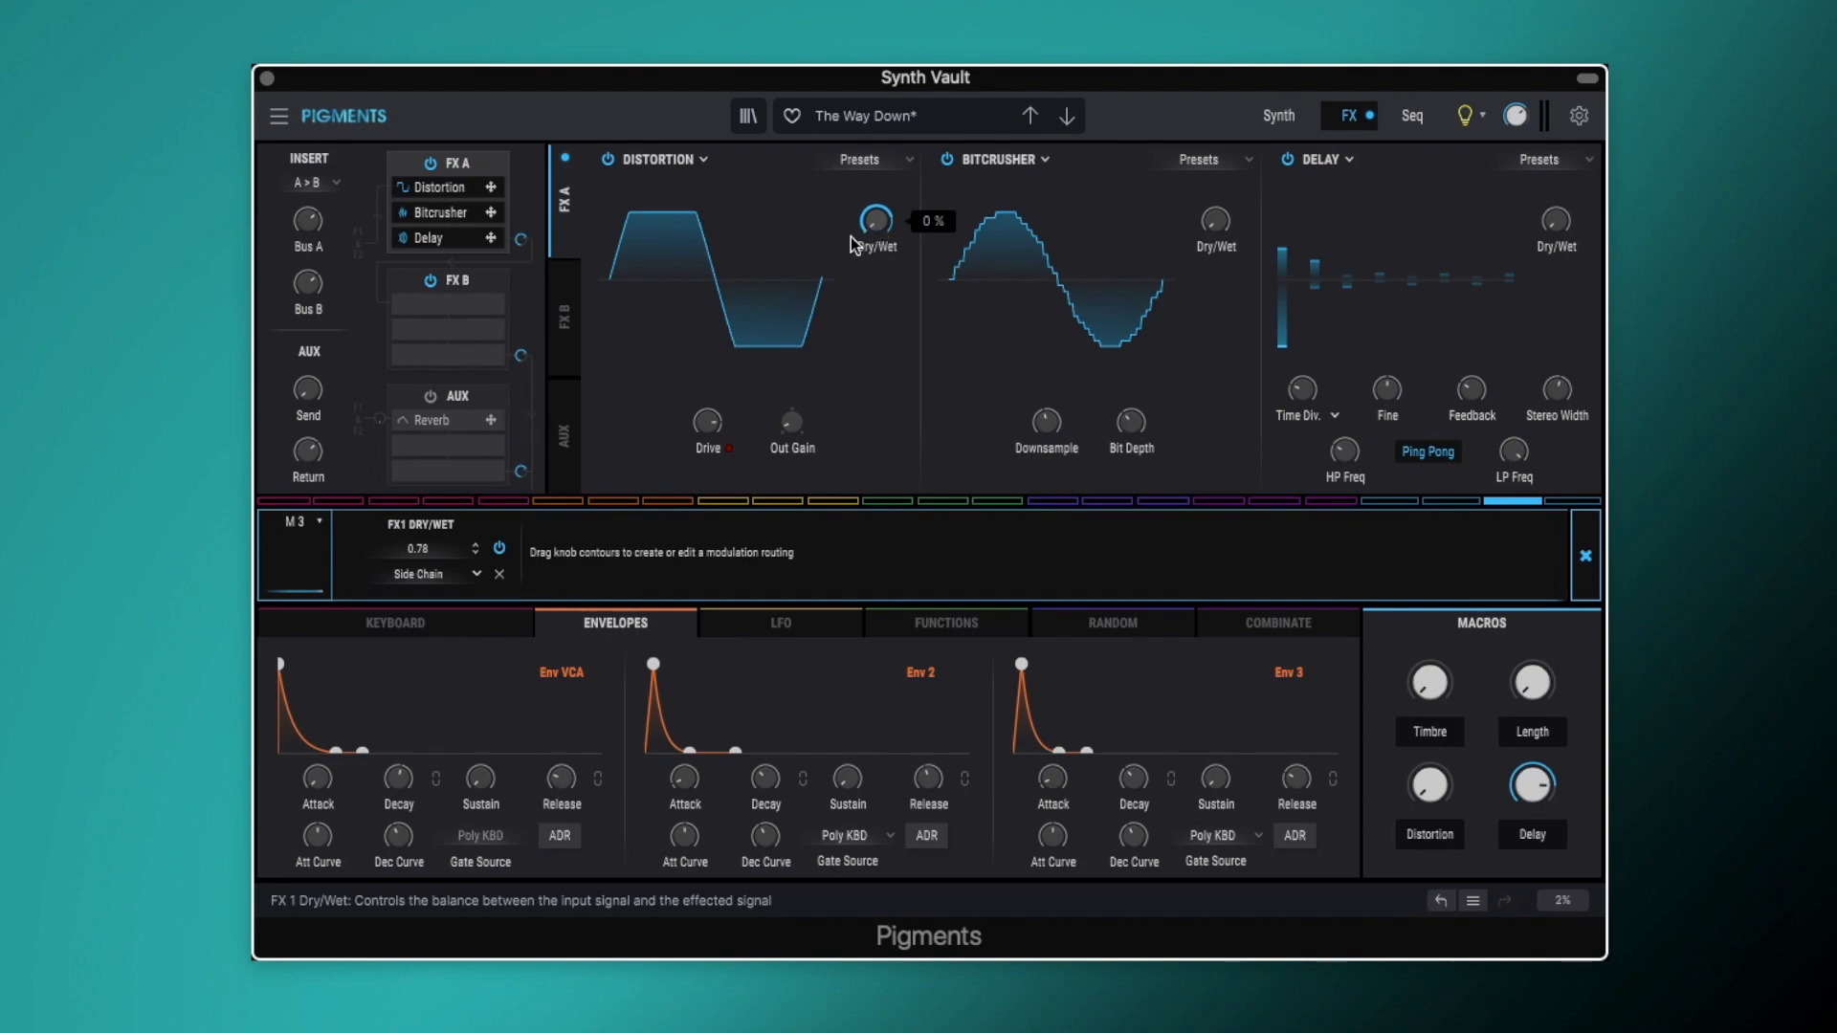
mouse_move(708, 421)
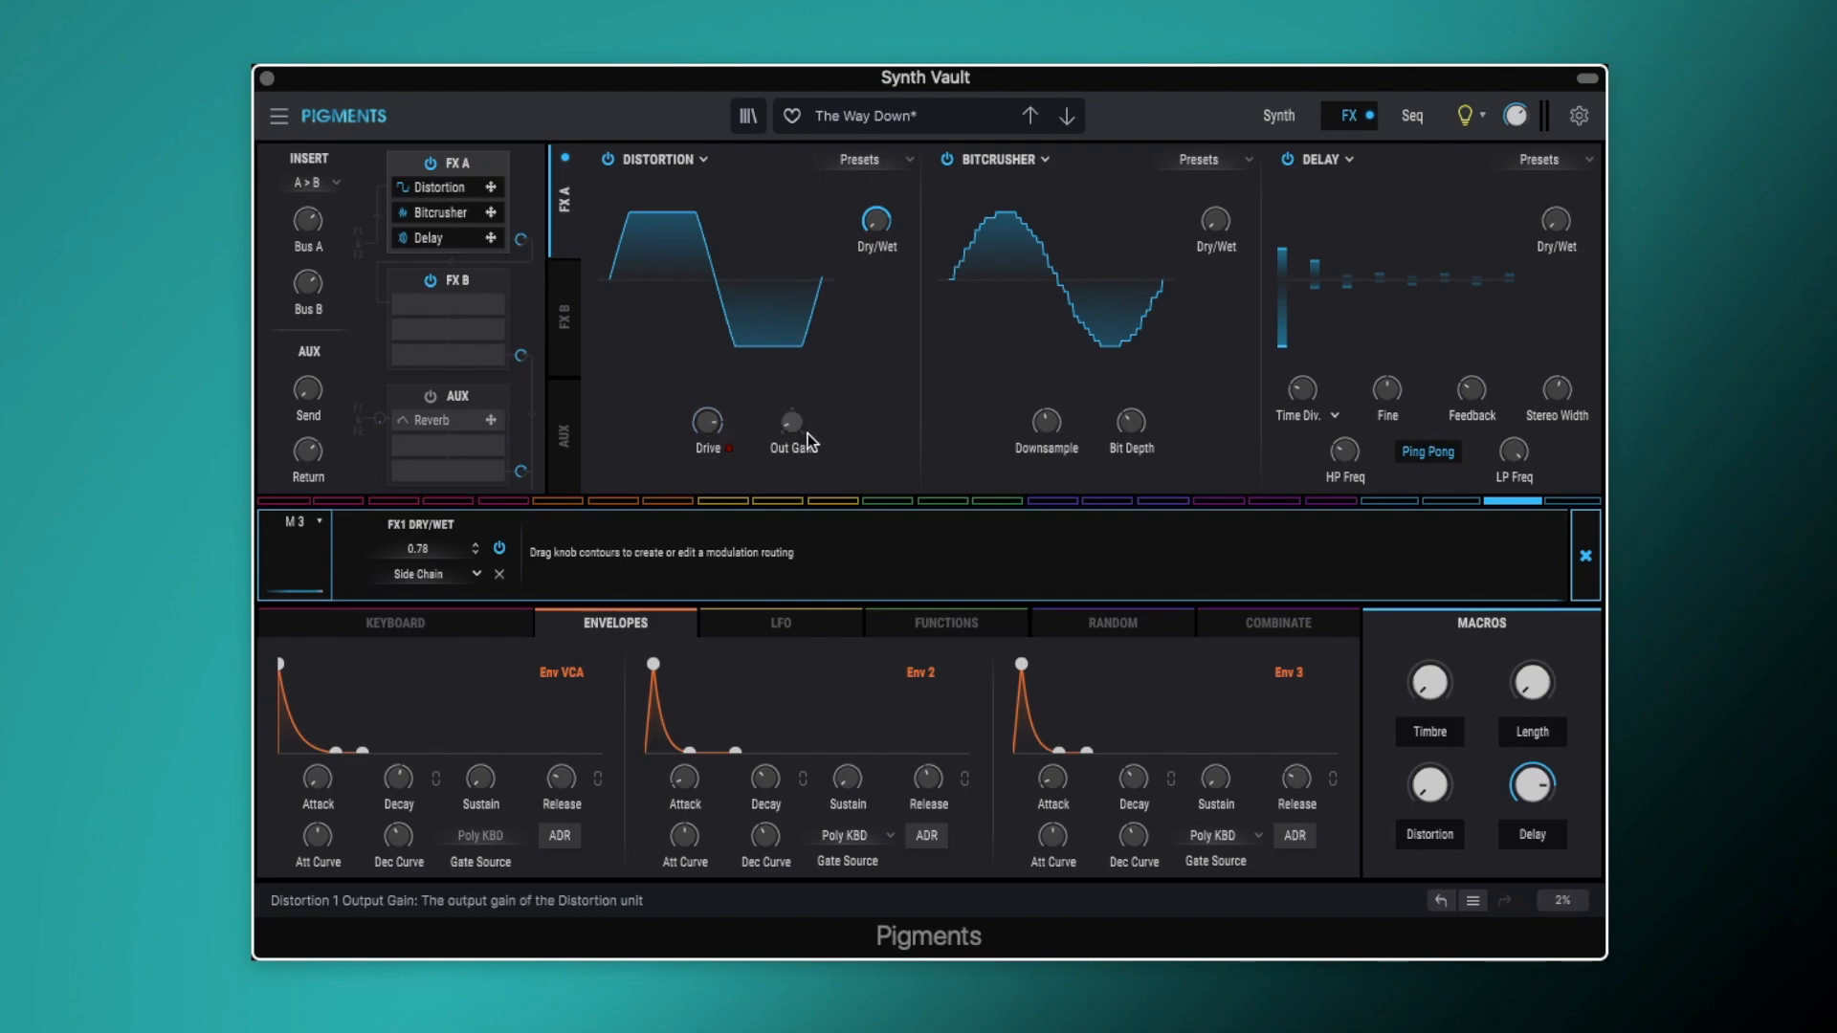
mouse_move(790, 428)
Step: Audition the Distortion macro at 1.00 while sweeping the Timbre and Length macros, and return all three to 0.00
drag(1429, 785, 1430, 670)
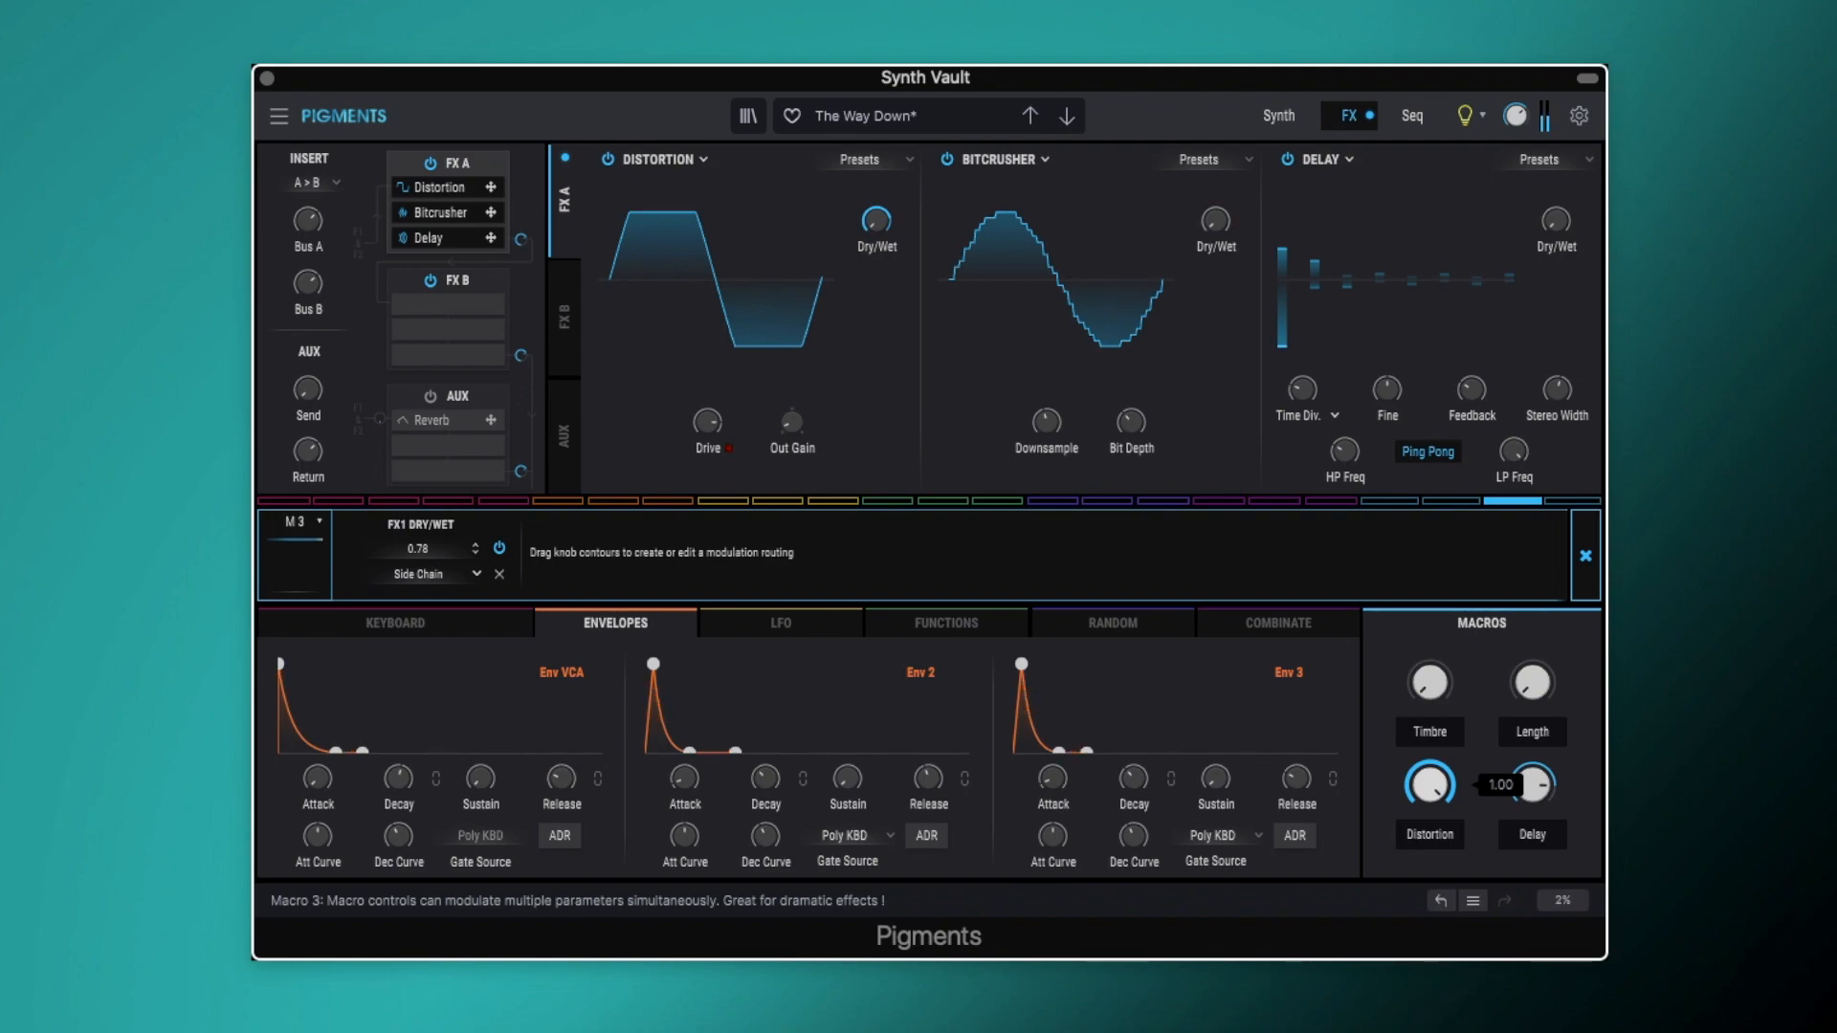
drag(1429, 682, 1531, 655)
drag(1429, 682, 1531, 710)
drag(1430, 785, 1431, 847)
drag(1430, 682, 1434, 693)
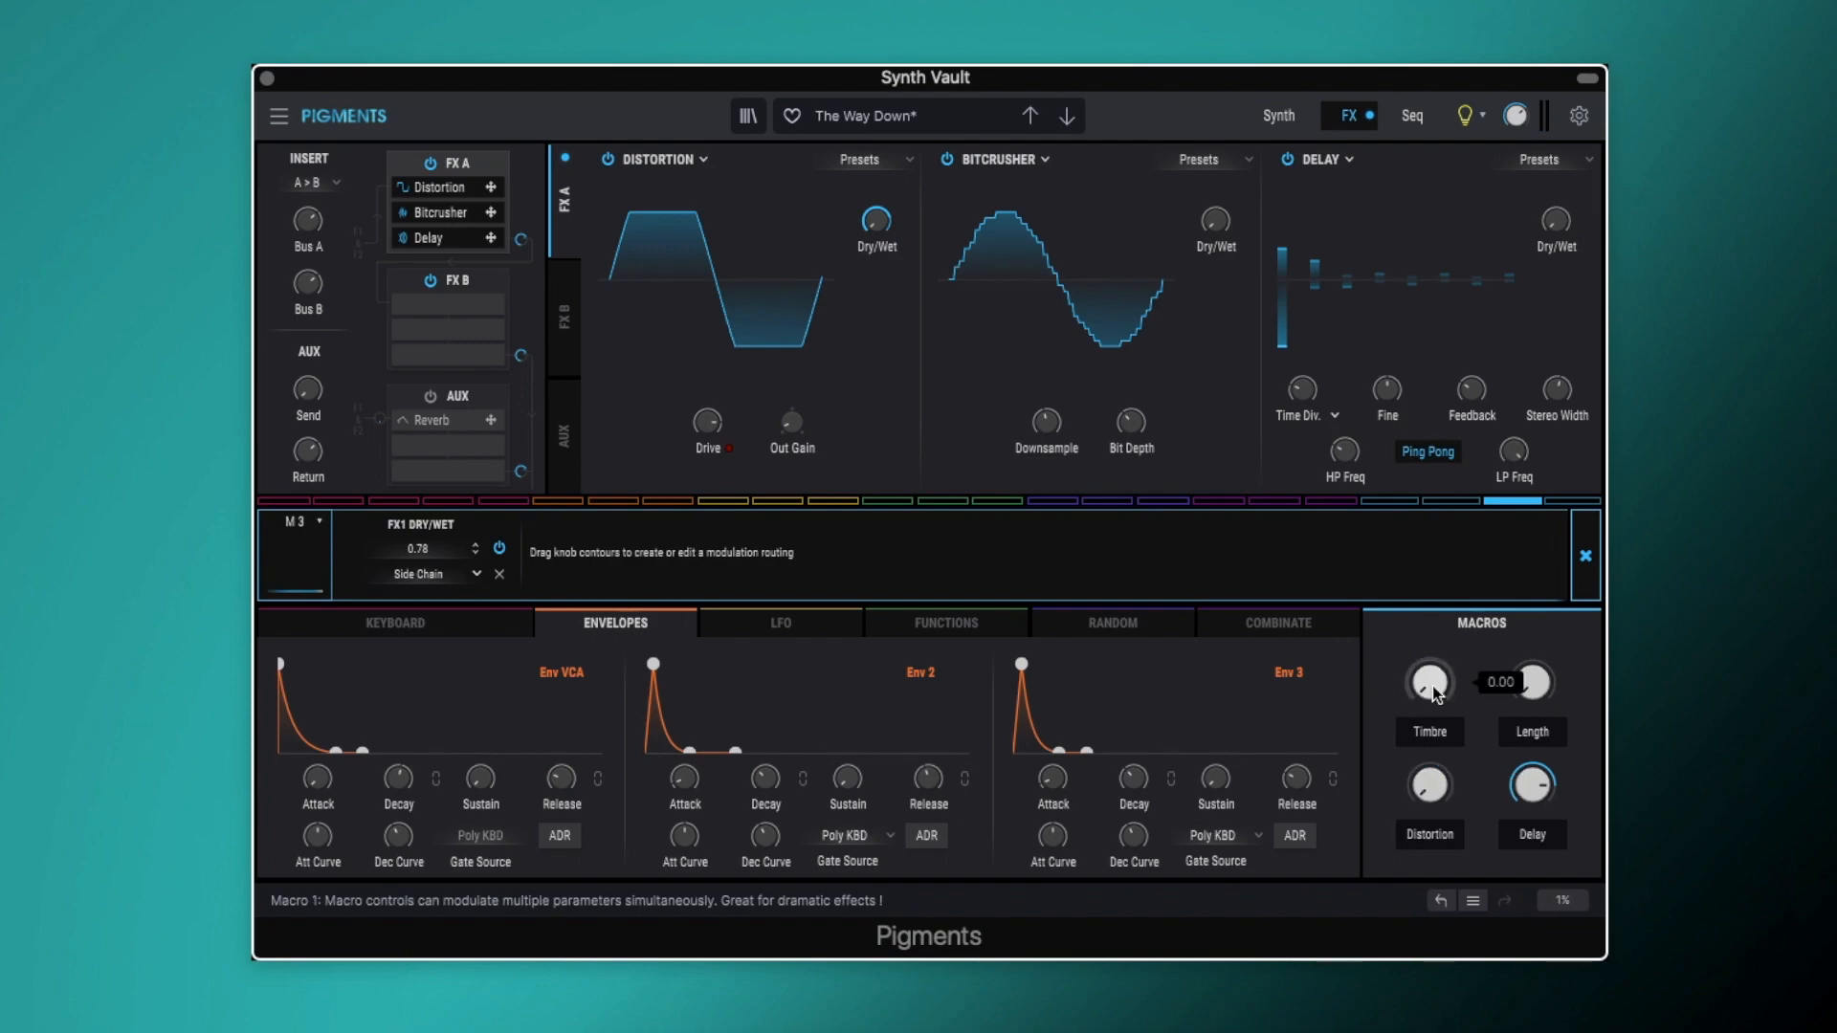